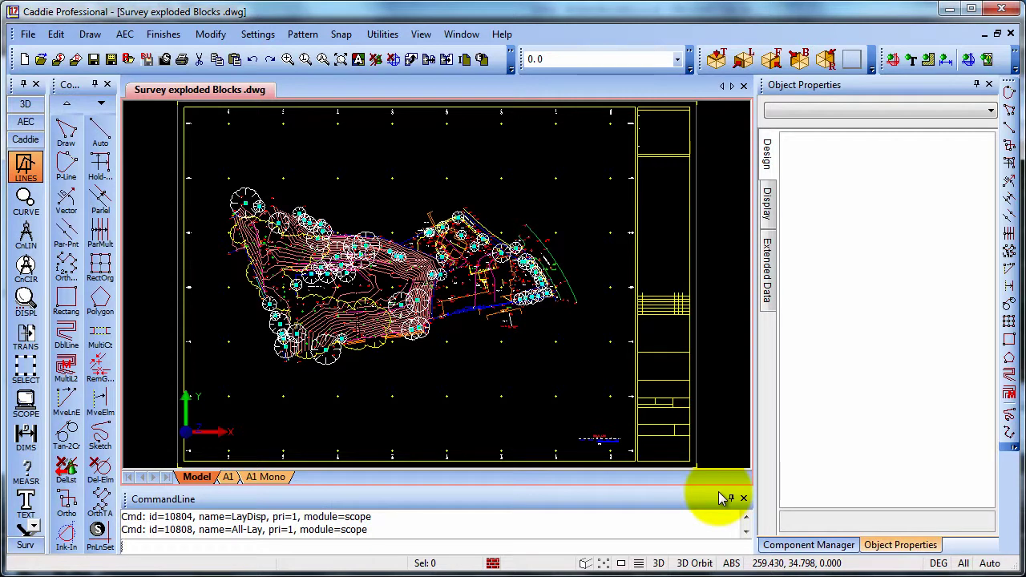
Step: Limit the layer display to layer 0 only, with layers updating dynamically
right_click(555, 204)
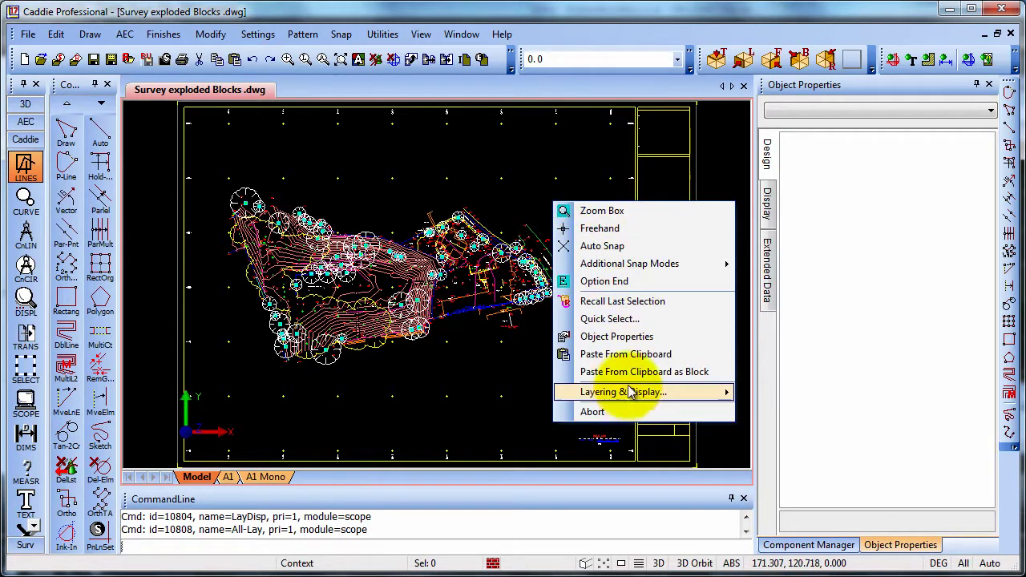
mouse_move(631, 393)
click(790, 410)
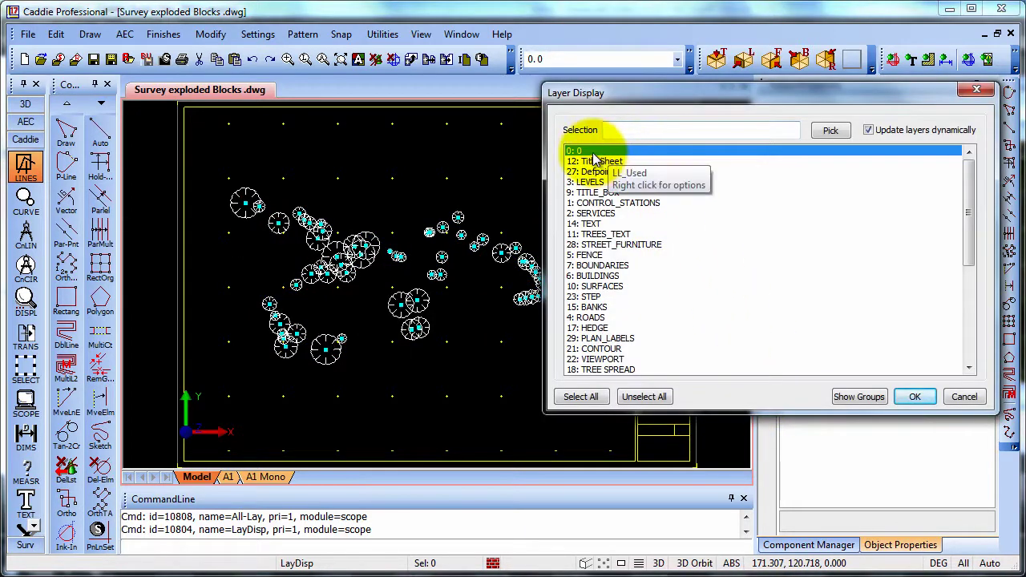
drag(591, 154, 597, 224)
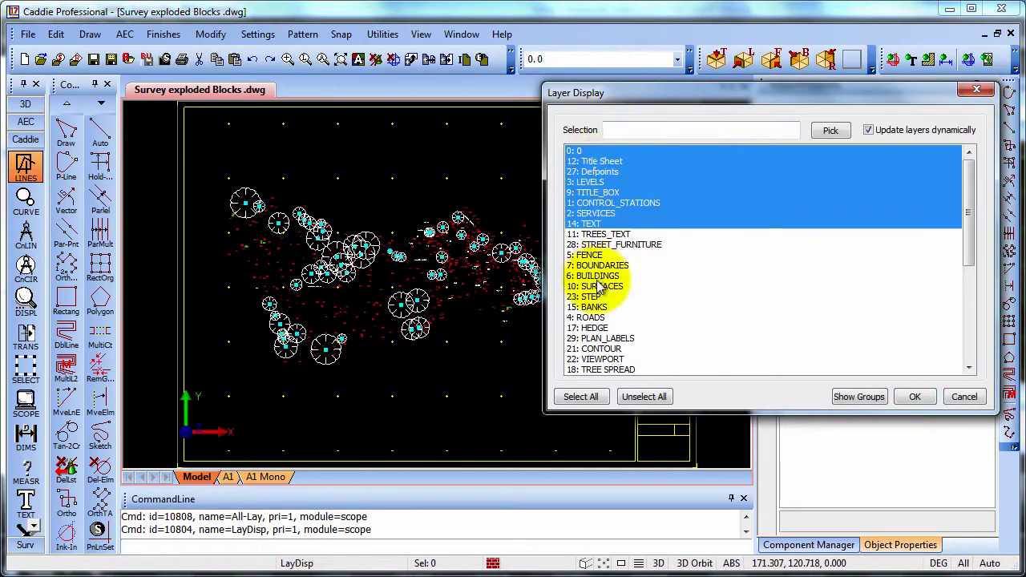
click(583, 152)
ctrl+click(597, 182)
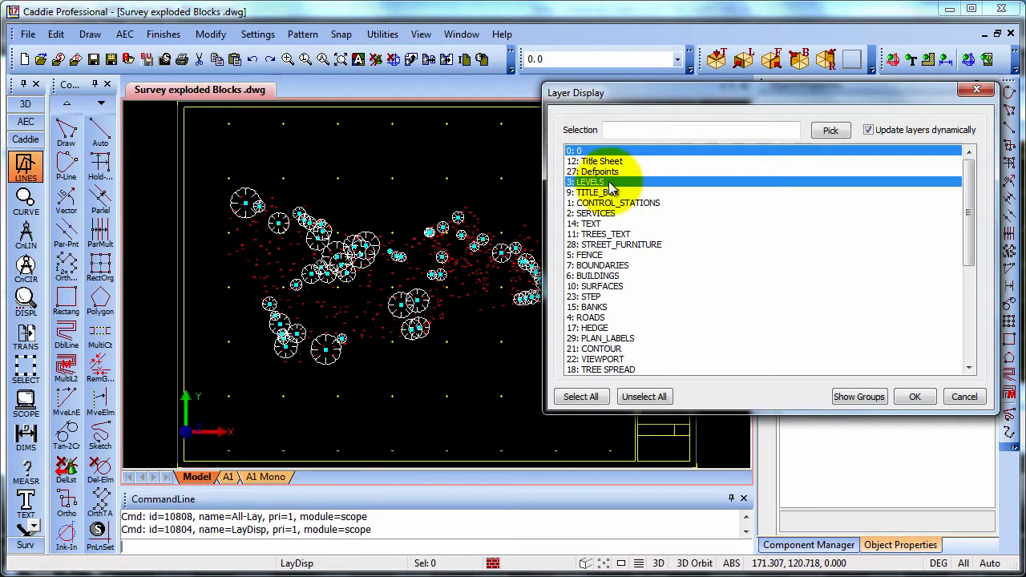
click(587, 151)
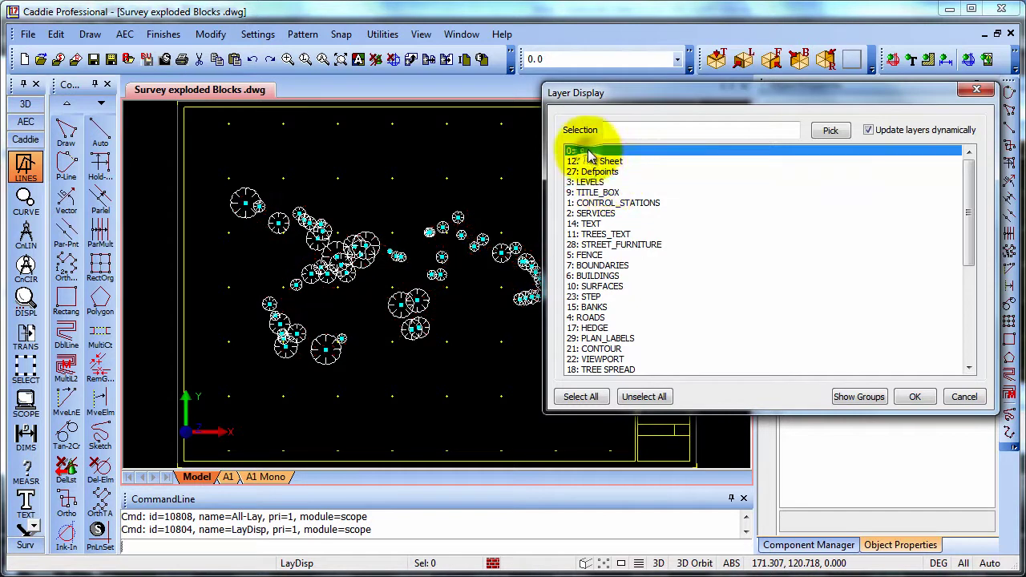
click(913, 396)
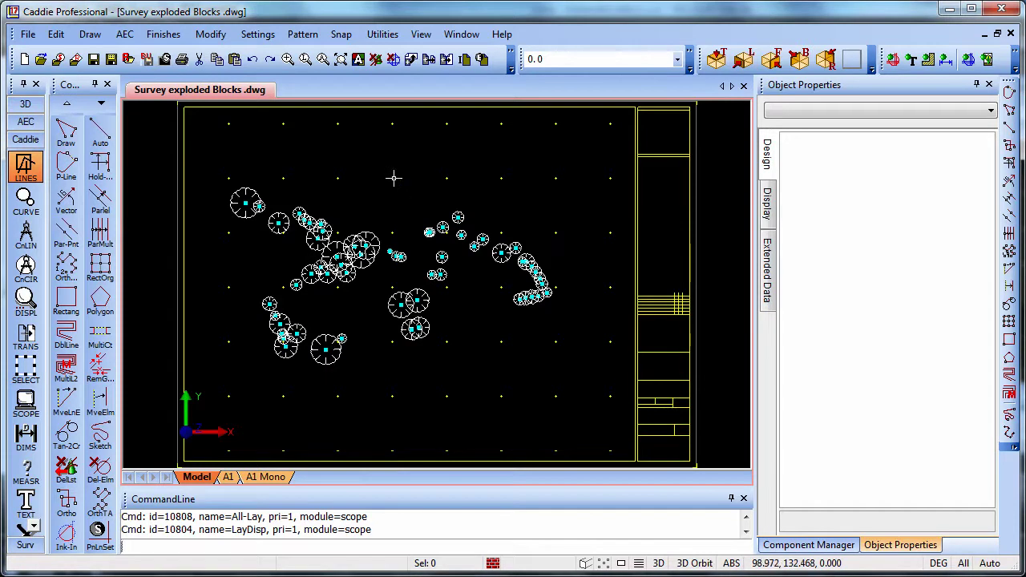
Step: Create a new layer named New Level Markers in the layer setup
right_click(404, 153)
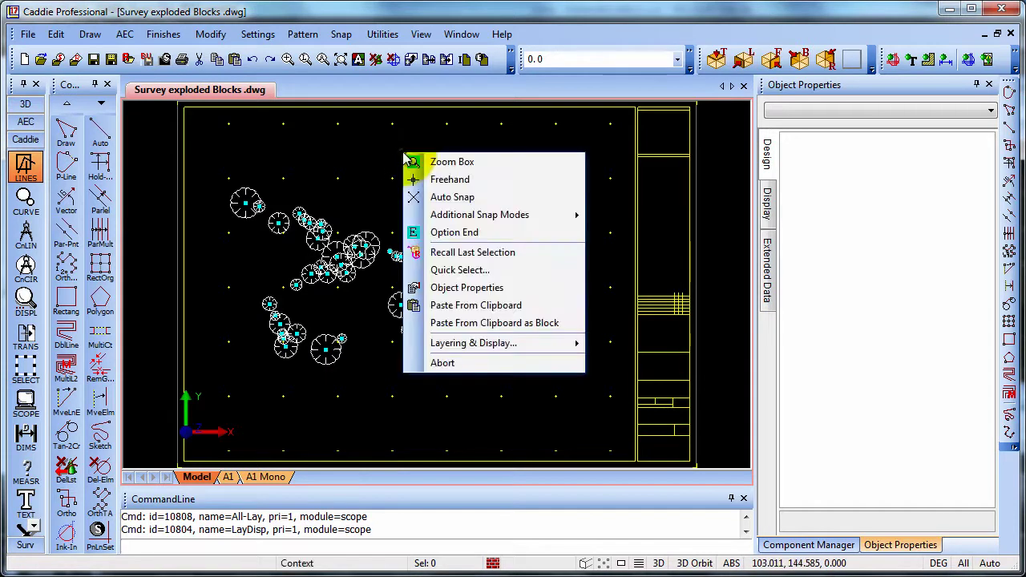
mouse_move(519, 347)
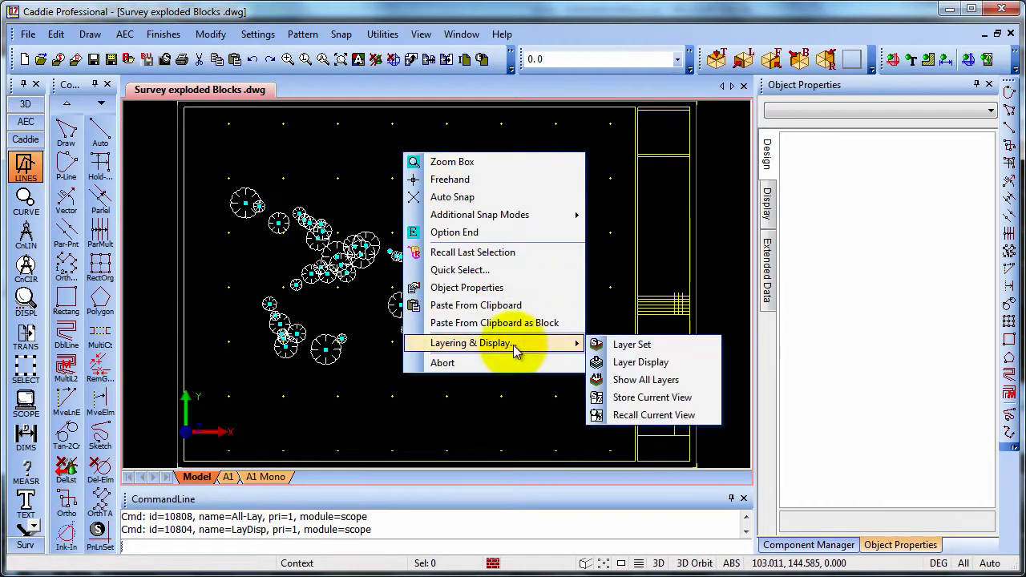
click(633, 345)
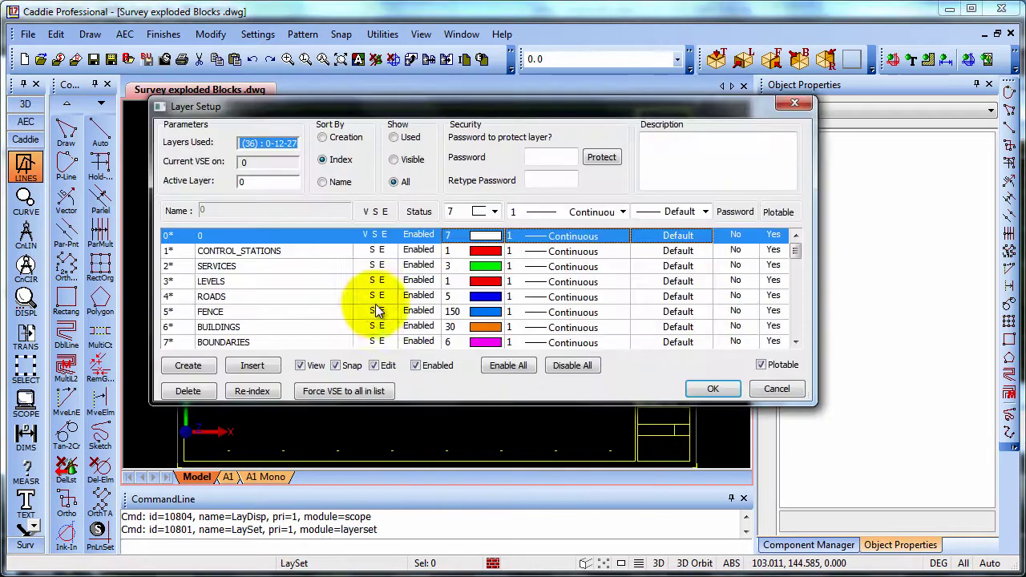
click(198, 367)
text(New Le)
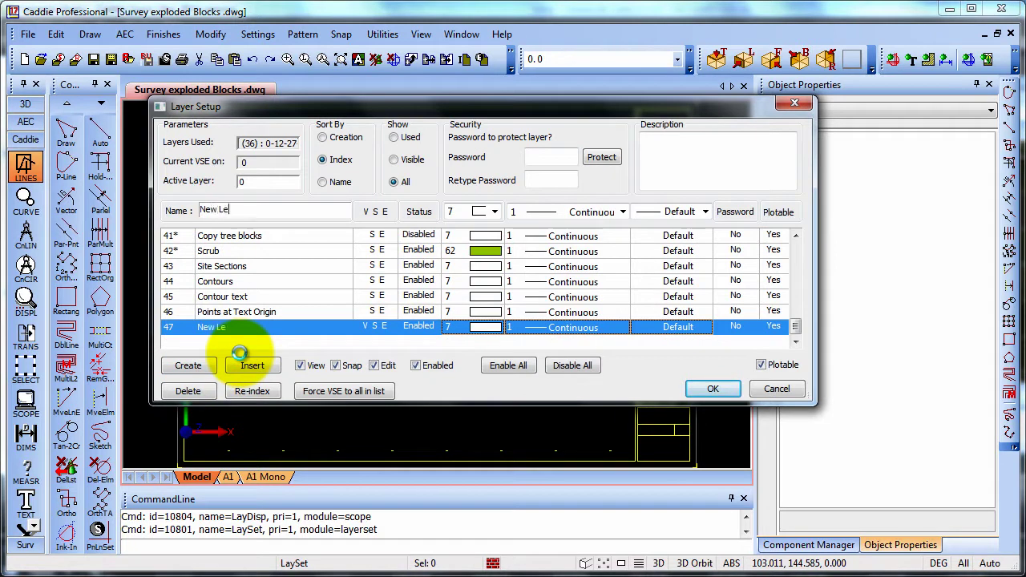
text(vel Markers)
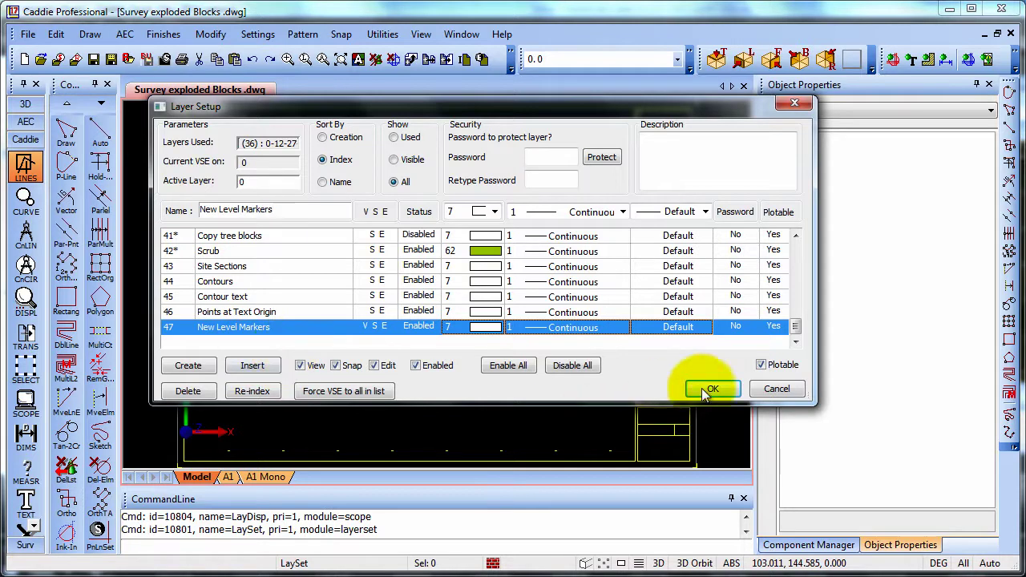
click(713, 389)
click(677, 59)
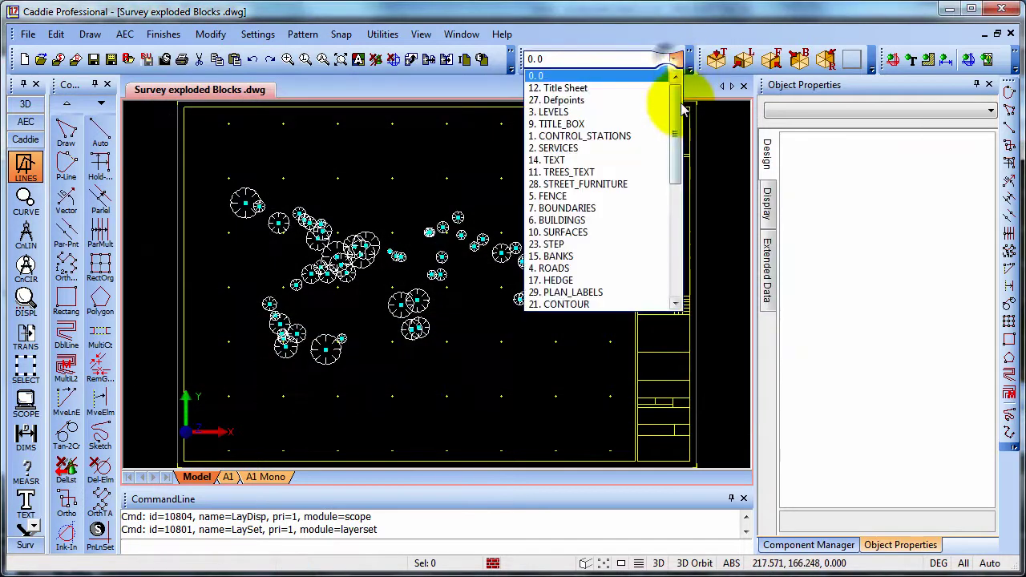
mouse_move(676, 94)
mouse_down()
mouse_move(679, 231)
mouse_move(666, 87)
mouse_up()
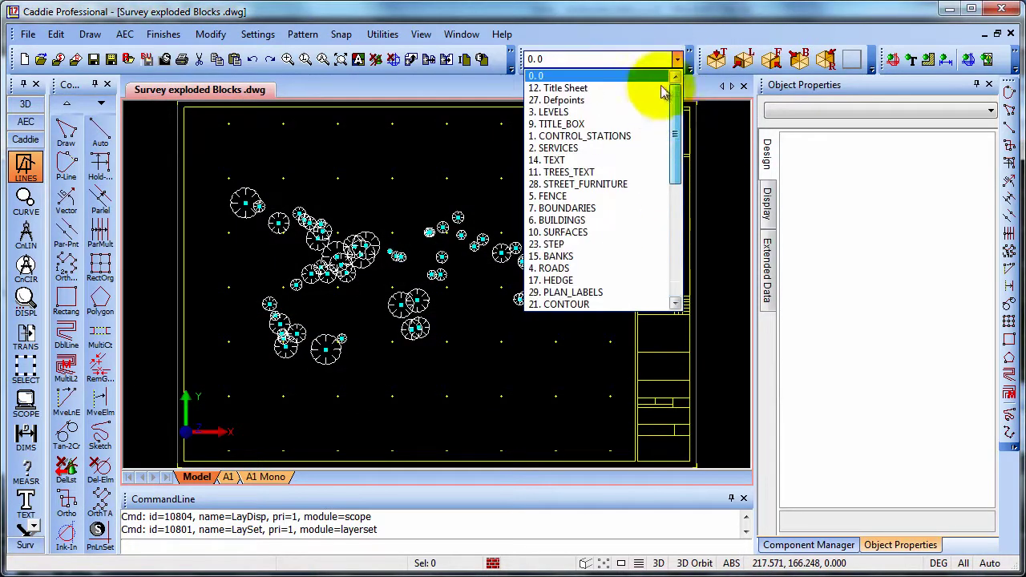
click(653, 61)
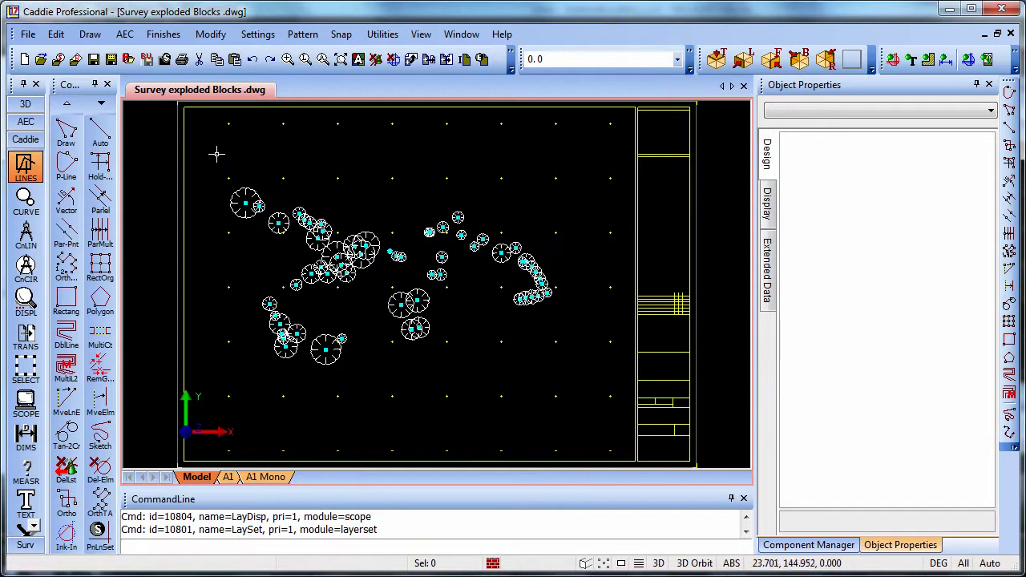
Step: Quick-select all lines within scope whose colour equals 2 (yellow)
right_click(302, 151)
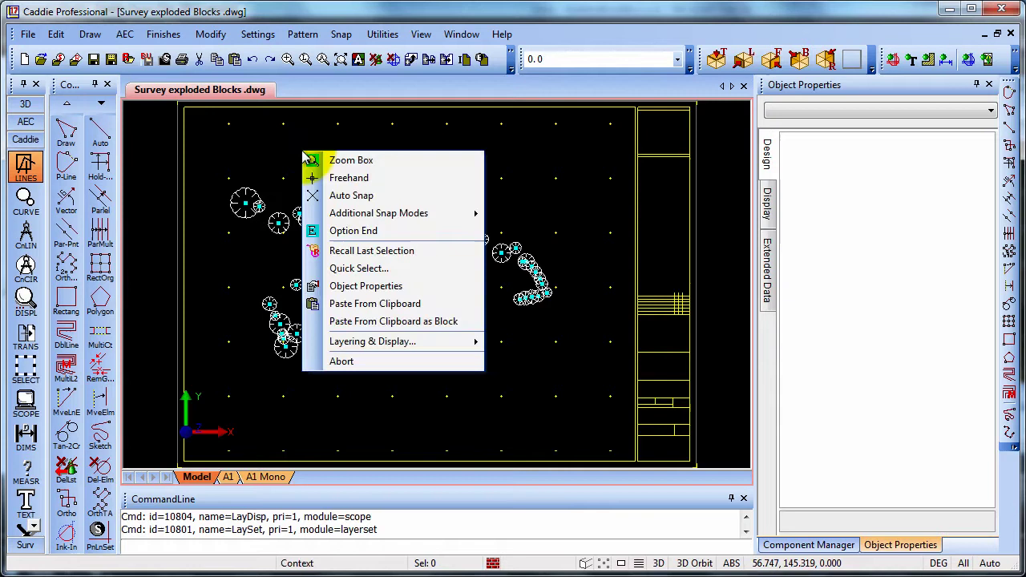
click(366, 267)
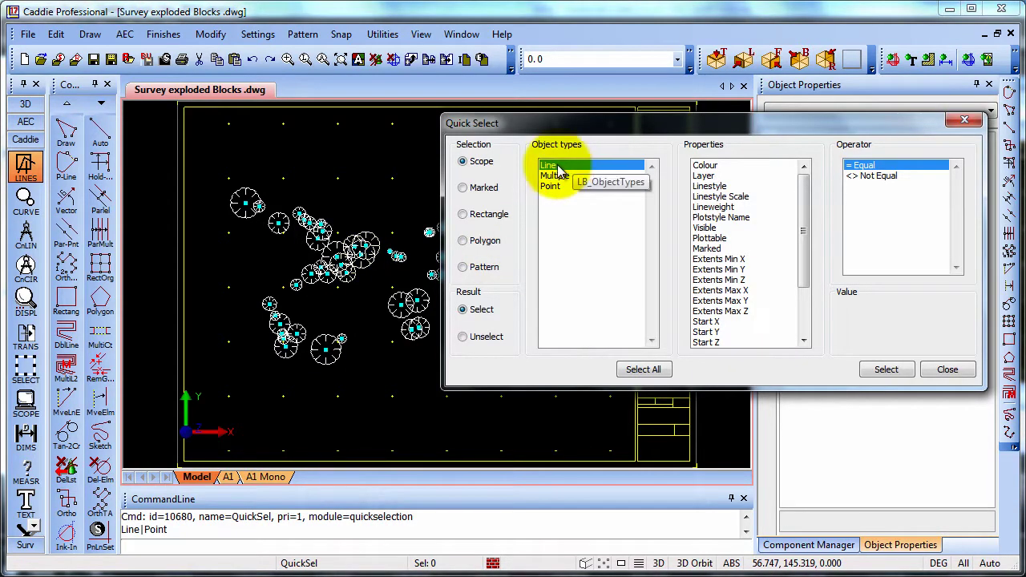
click(705, 165)
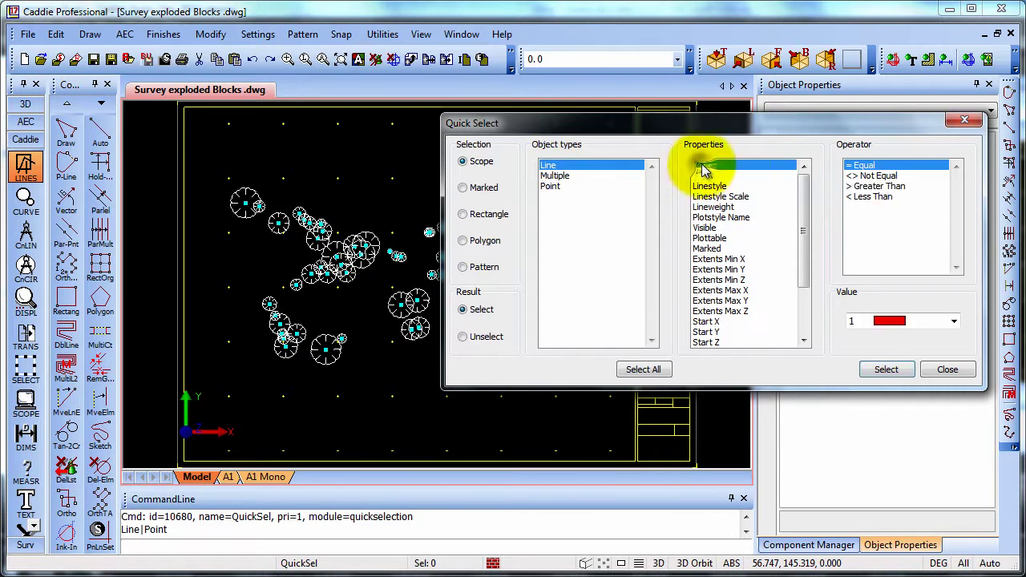
click(905, 320)
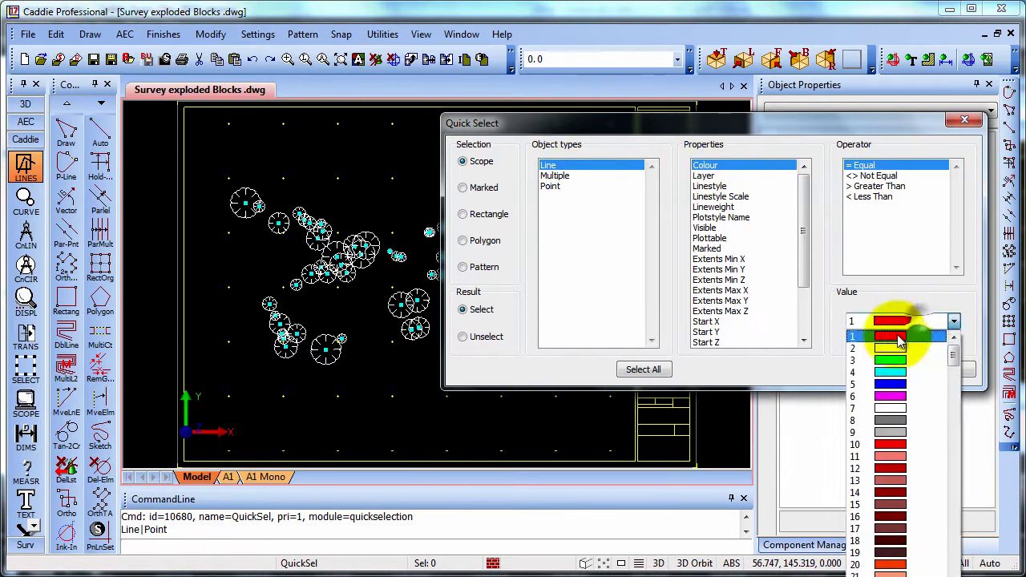
click(893, 341)
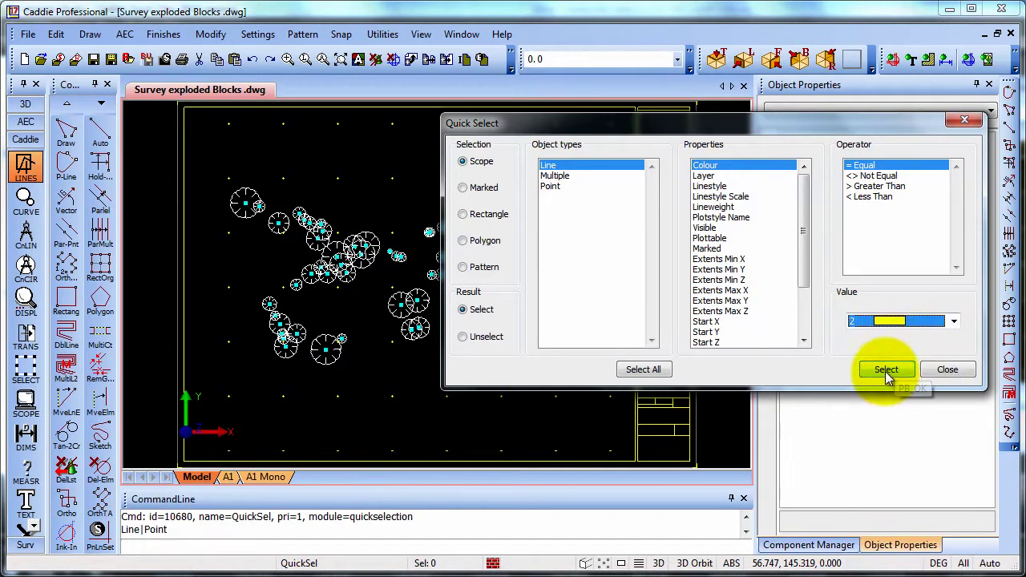
click(887, 369)
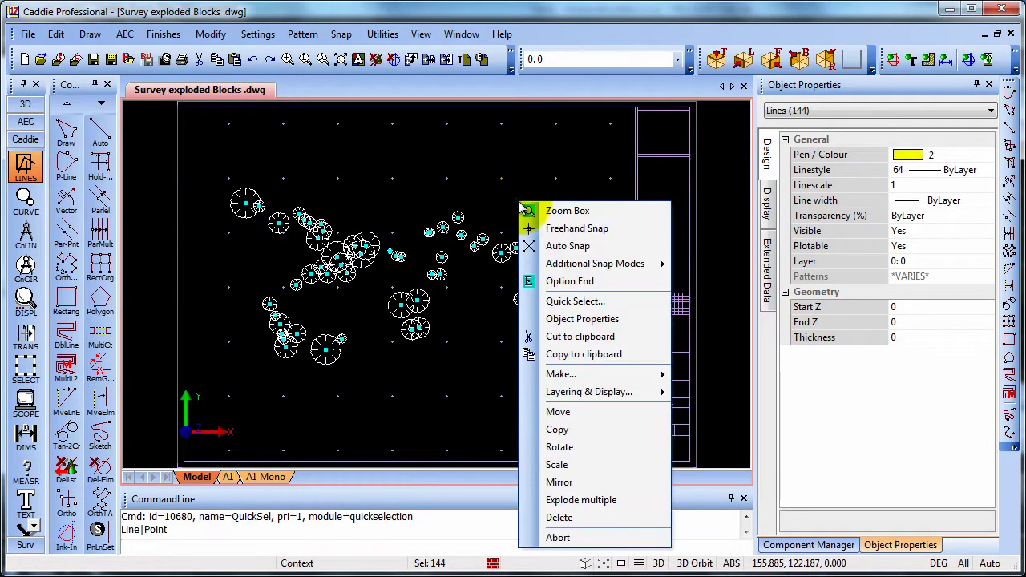
Step: Use Quick Select to unselect the lines with a length greater than 1
right_click(520, 202)
mouse_move(587, 393)
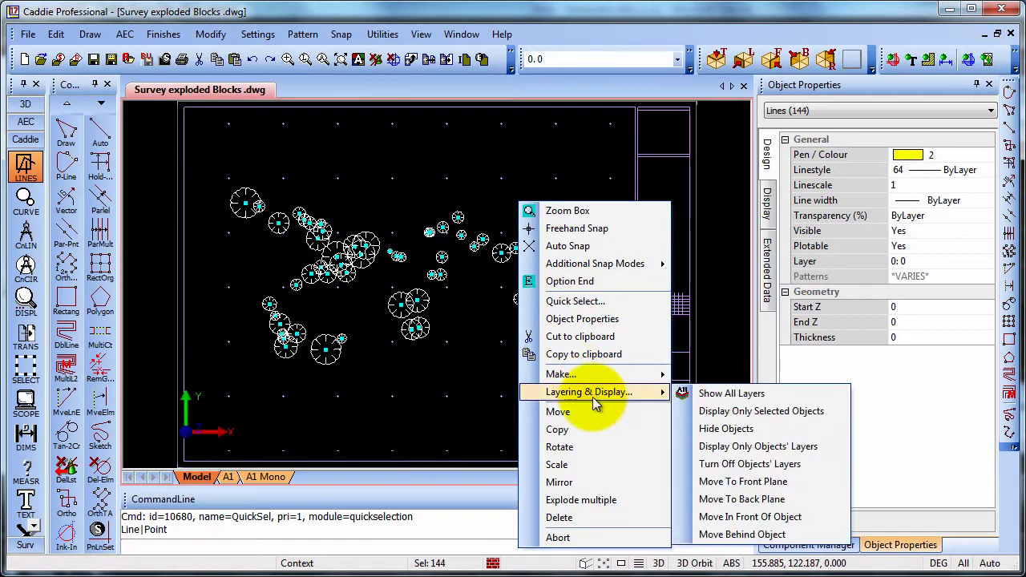
click(588, 301)
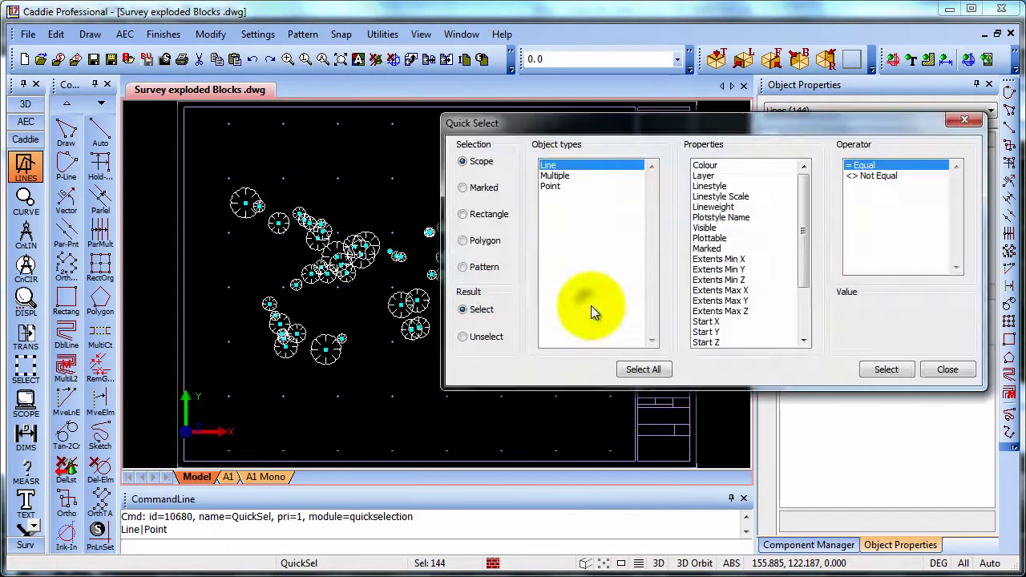
click(467, 339)
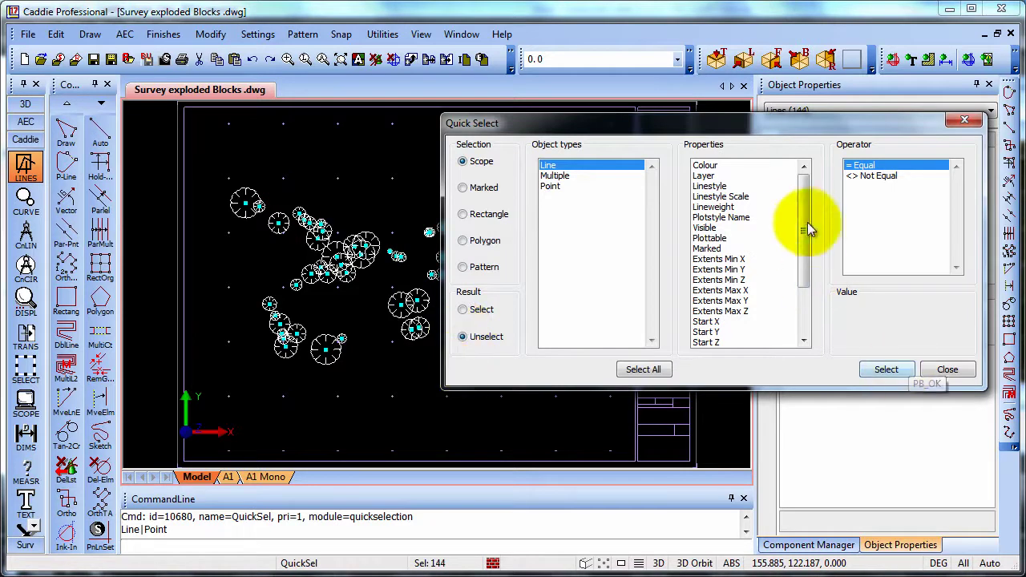
drag(804, 213, 807, 286)
click(717, 343)
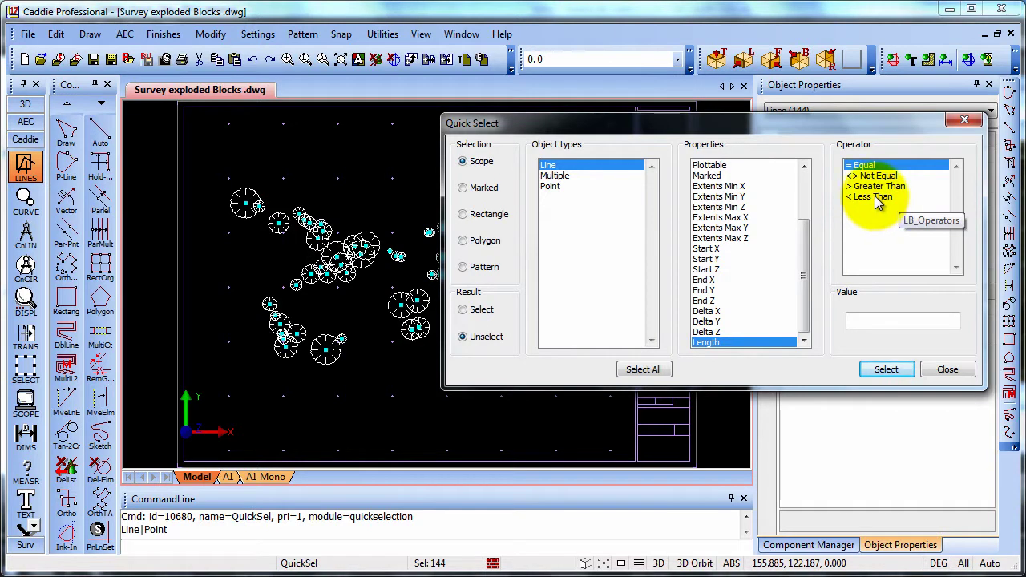
click(876, 186)
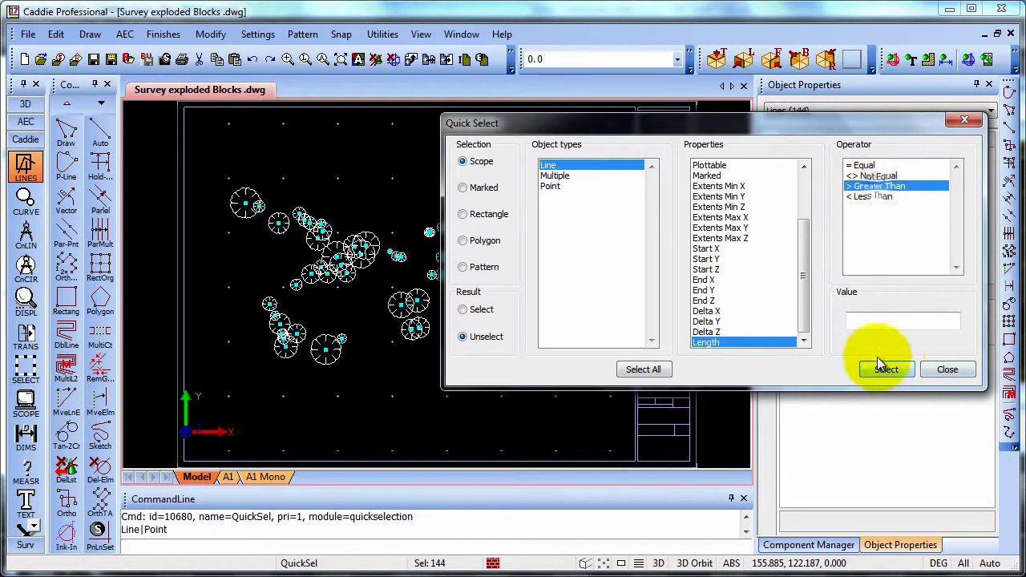
click(873, 324)
text(1)
click(886, 370)
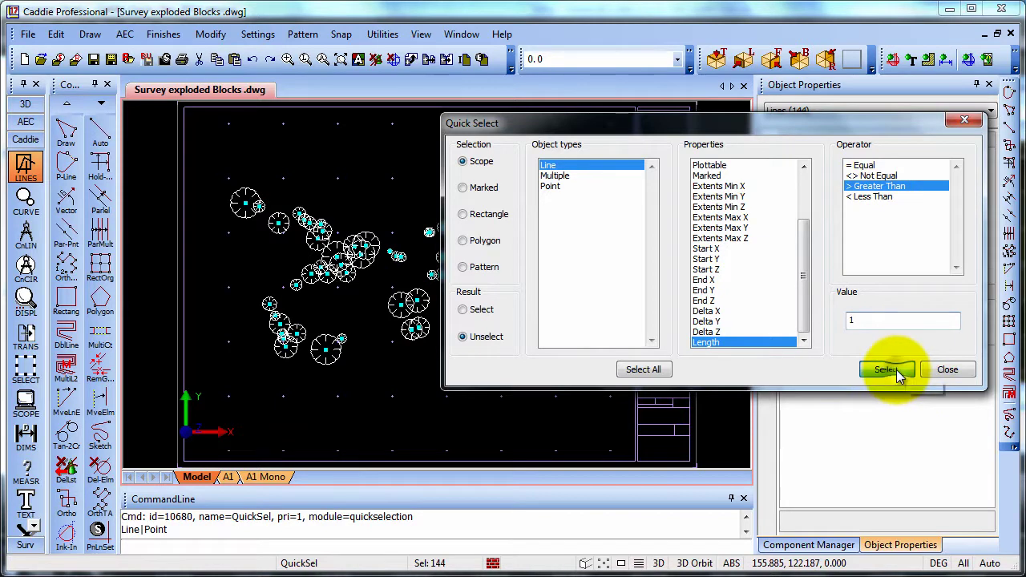
click(948, 370)
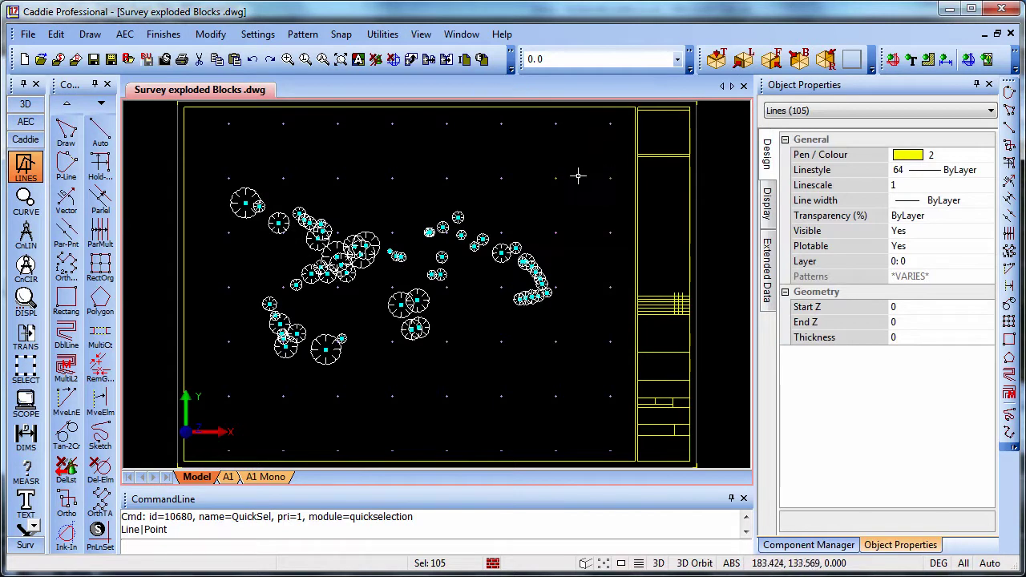
Step: Move the selected short yellow lines to layer 47: New Level Markers and clear the selection
click(937, 261)
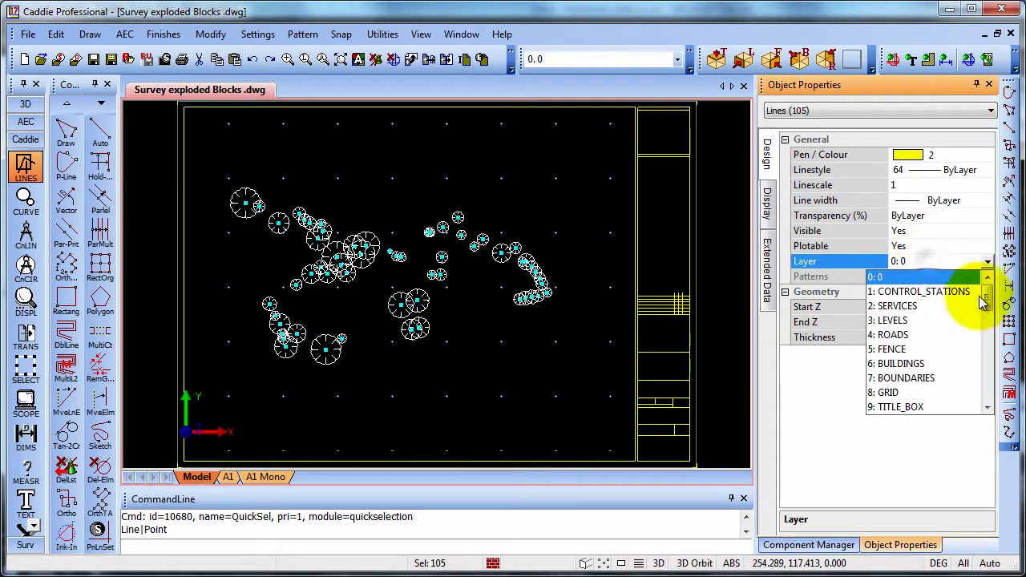
drag(991, 312, 992, 391)
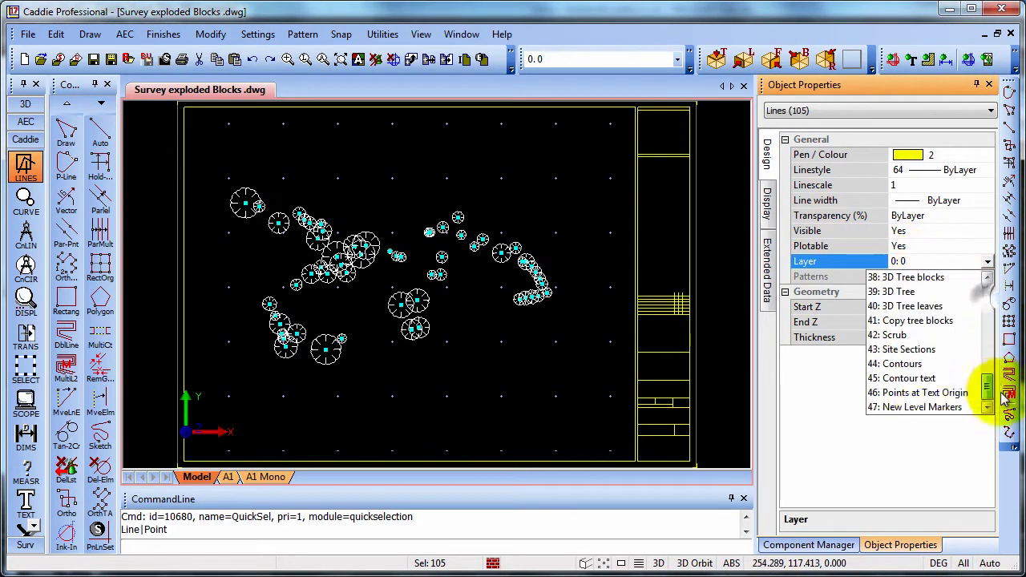
click(924, 408)
key(Escape)
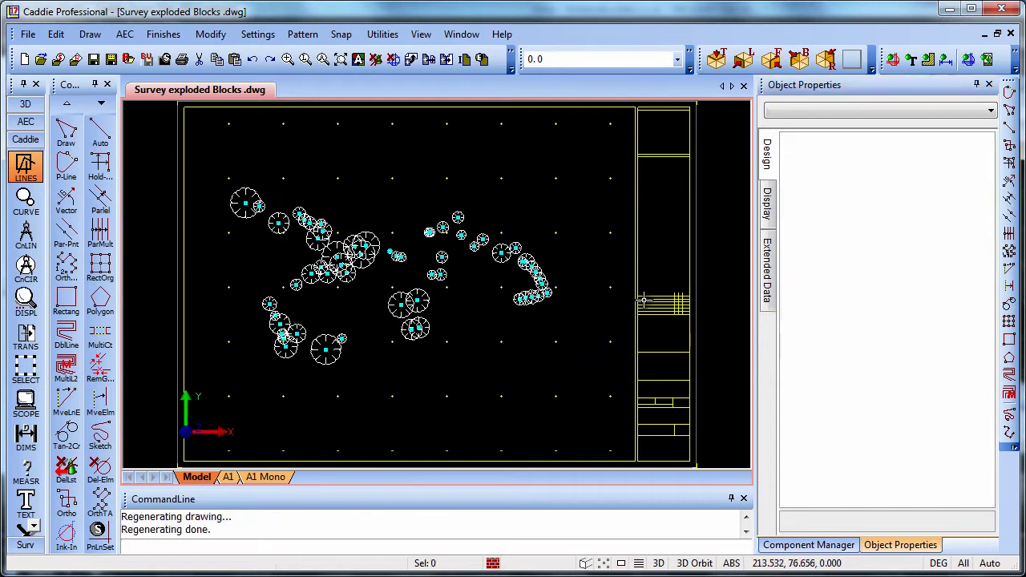
Step: Recall the last selection of short lines and set its pen colour to 7 (white)
right_click(560, 210)
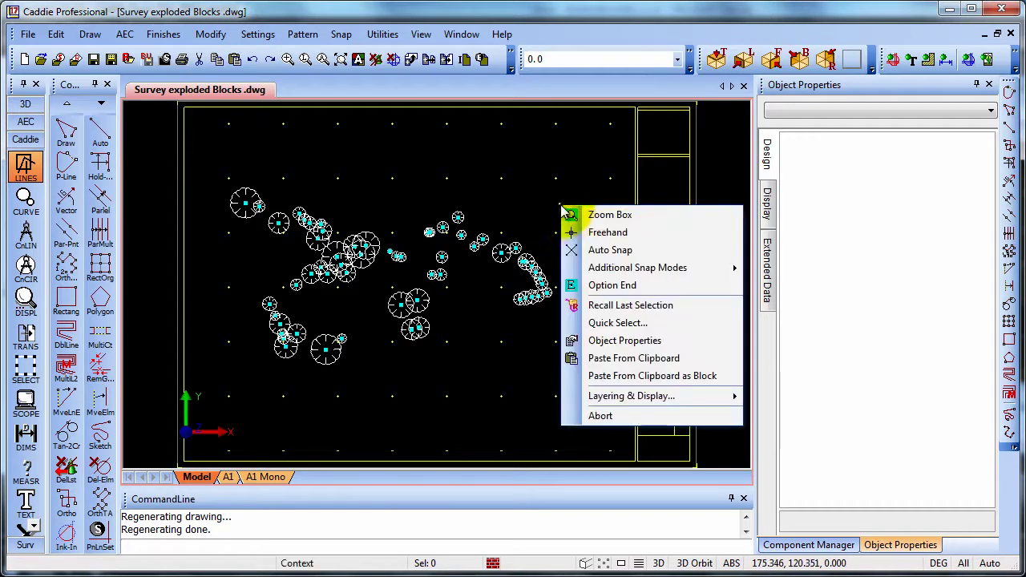
click(615, 309)
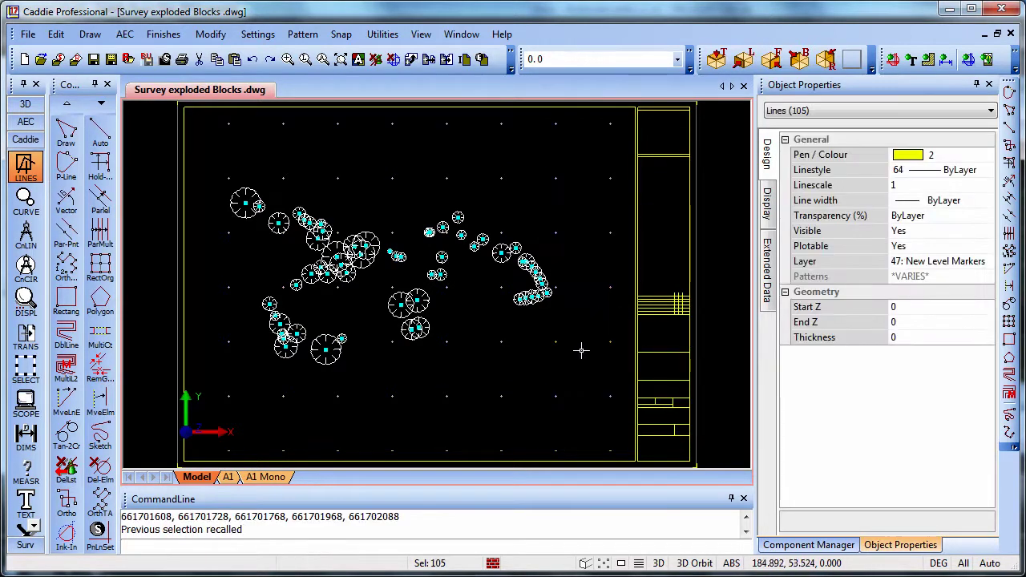
click(987, 154)
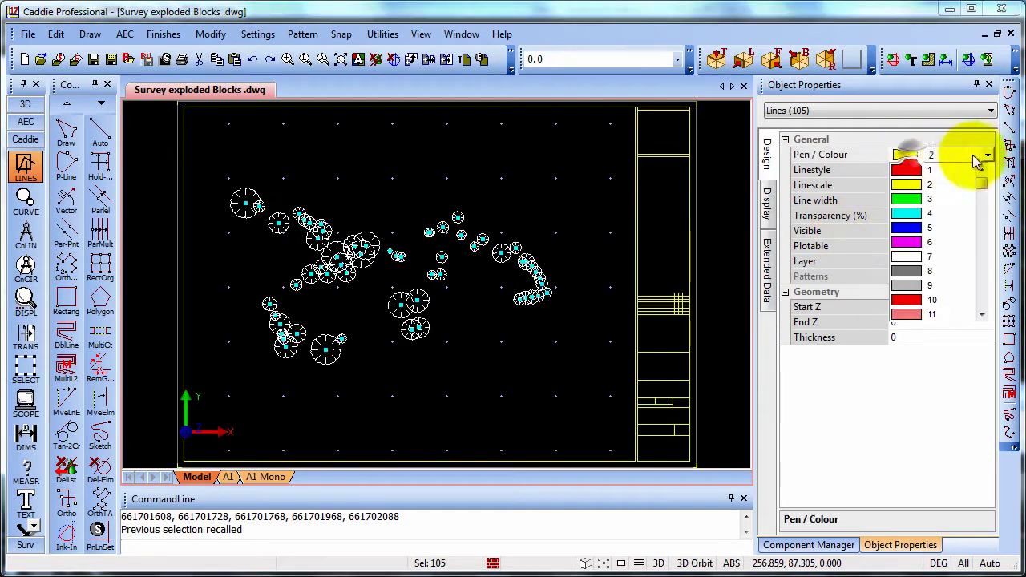
click(908, 258)
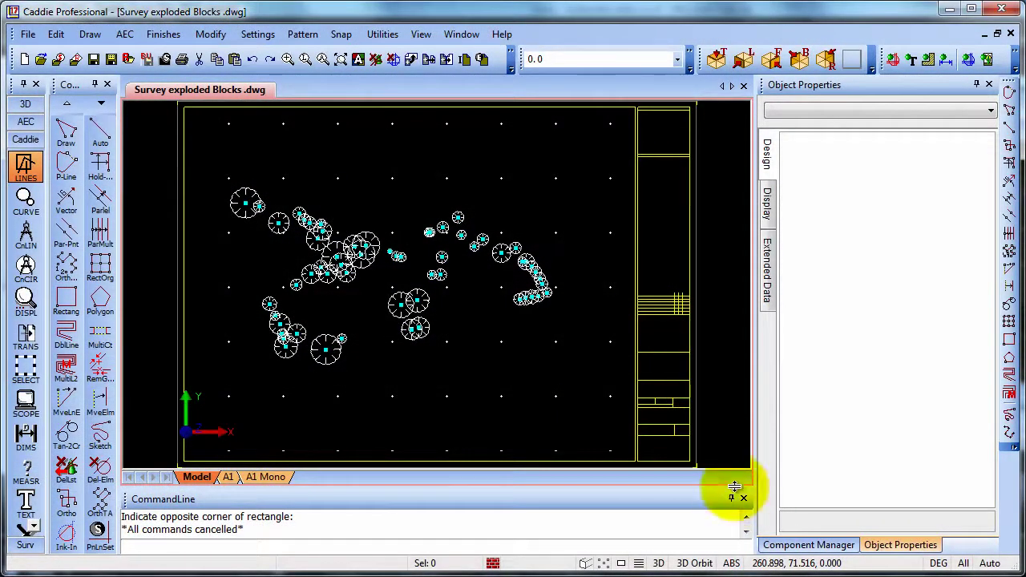
Step: Select three outline lines of the large upper-left tree symbol and display only the layer they are on
click(249, 188)
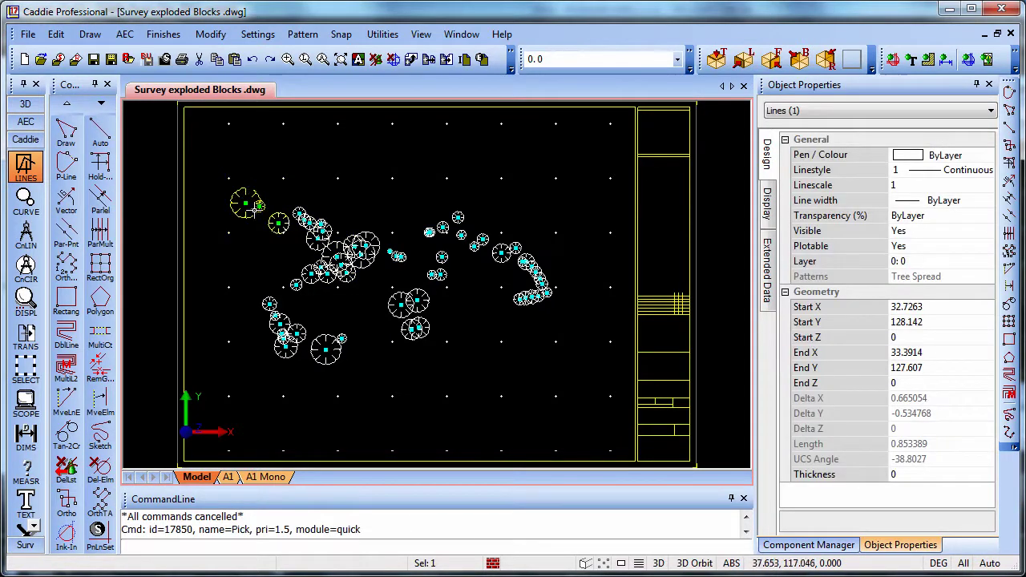
scroll(265, 184, up, 5)
scroll(321, 152, up, 2)
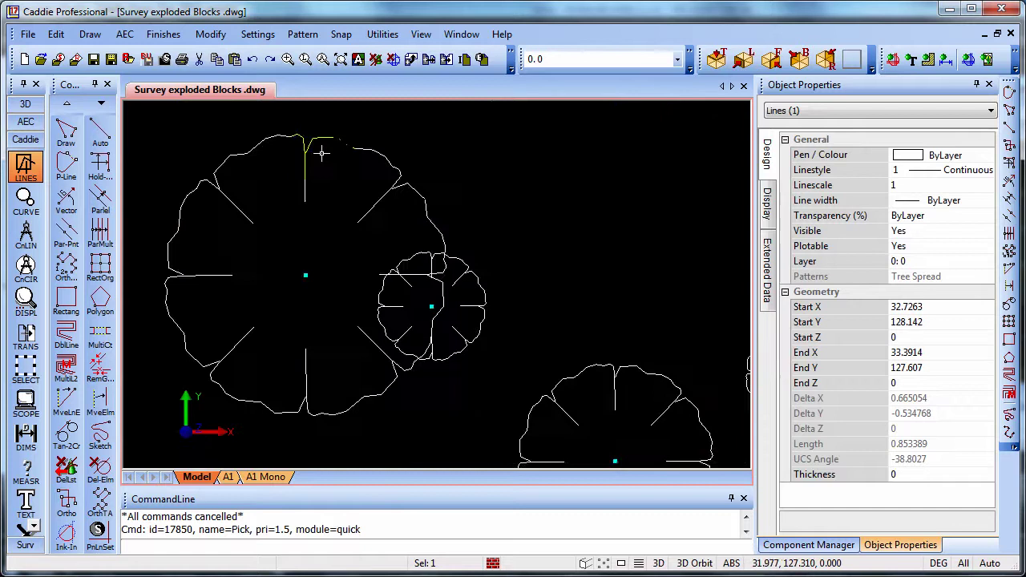
click(328, 140)
click(292, 141)
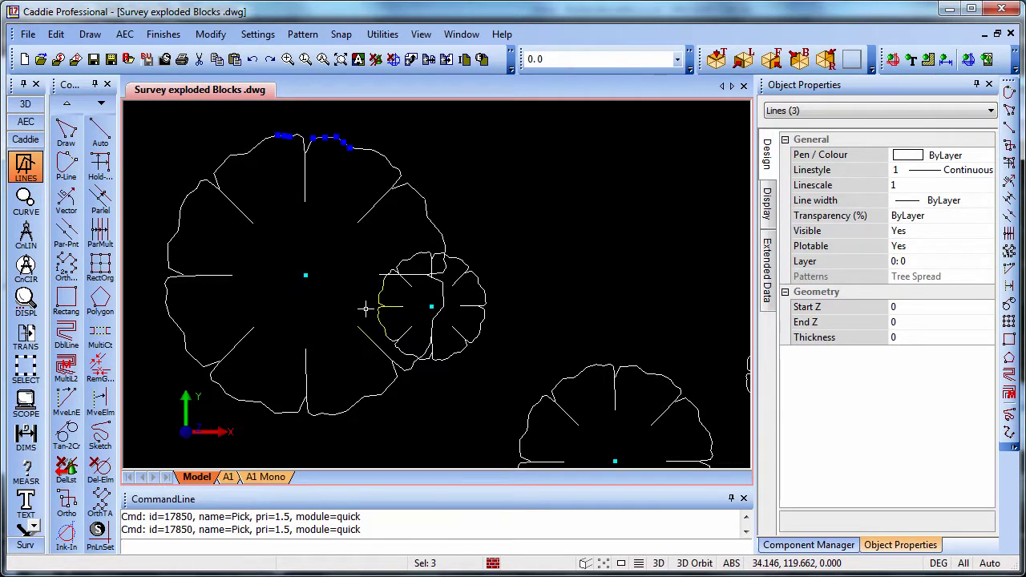
right_click(365, 308)
mouse_move(492, 452)
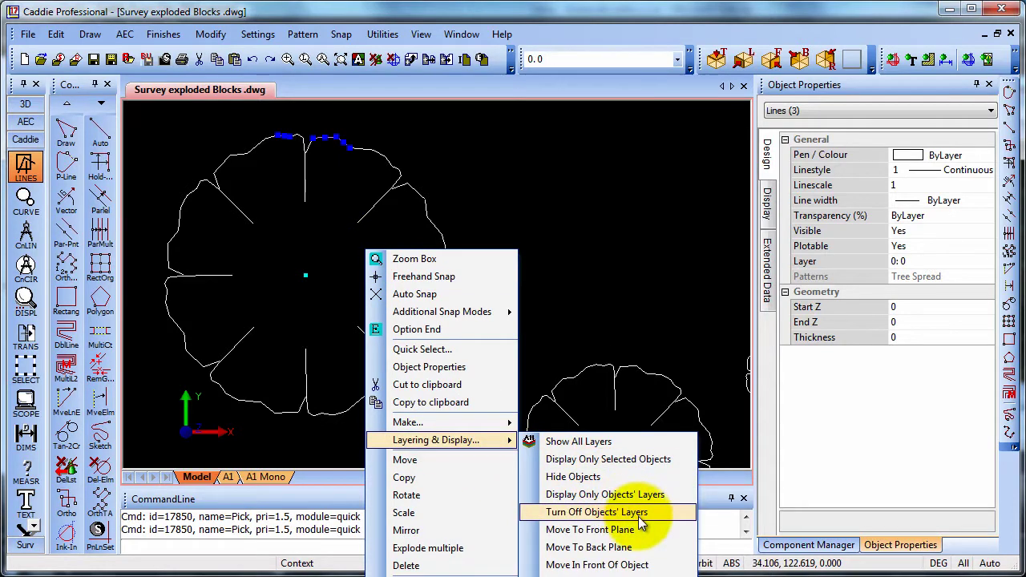
click(659, 495)
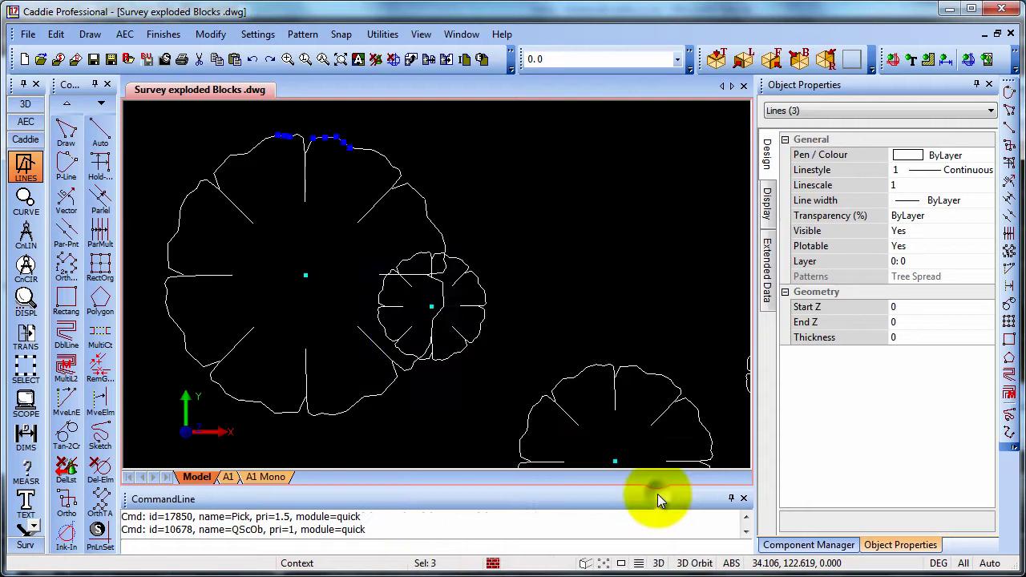
Step: Select all the tree symbols inside the drawing frame with one rectangle around them
scroll(477, 272, down, 4)
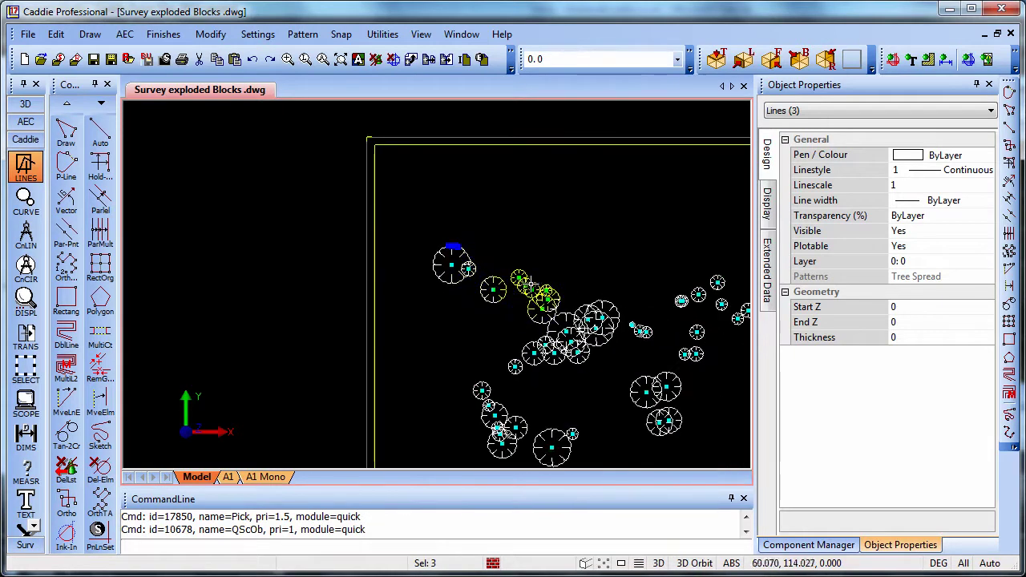
mouse_move(471, 261)
middle_down()
mouse_move(241, 167)
mouse_move(263, 189)
middle_up()
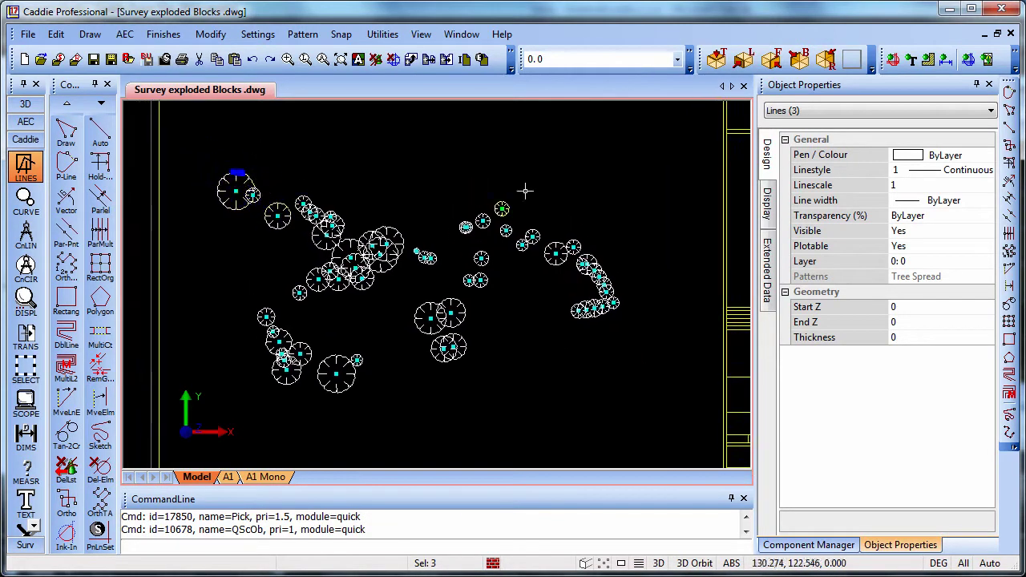
scroll(484, 377, down, 1)
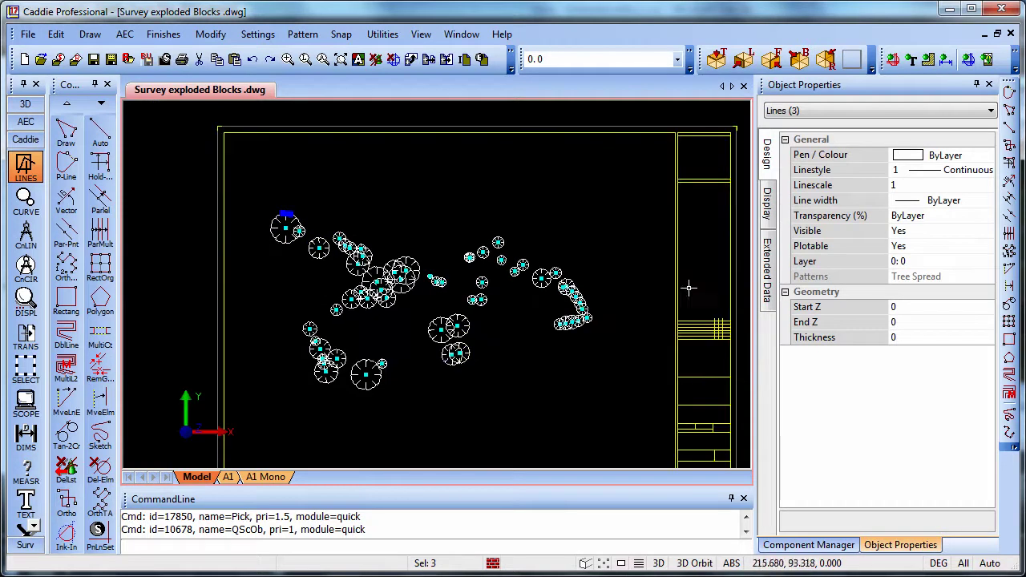
click(252, 181)
click(632, 417)
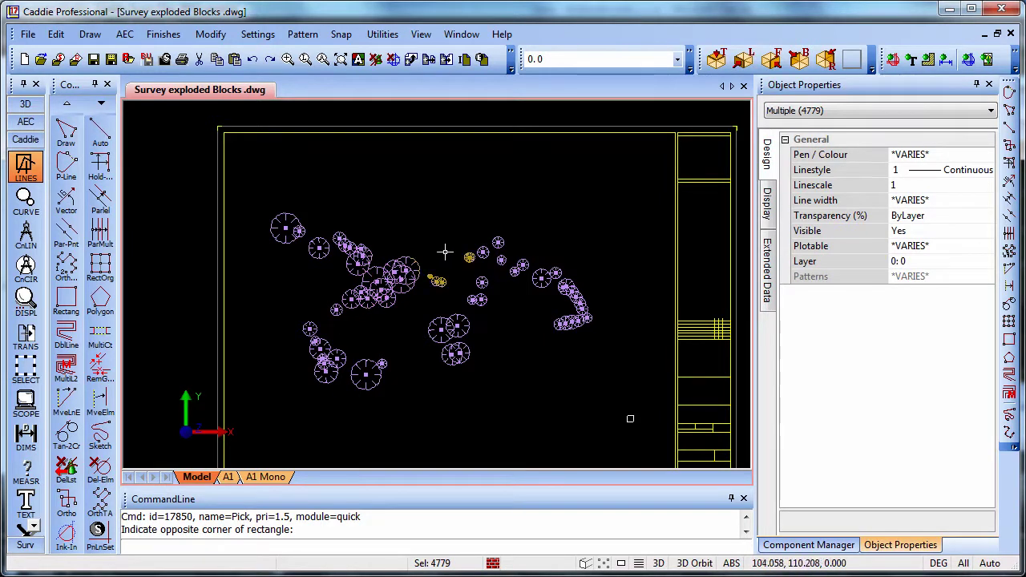
Step: Make polylines from the lines and arcs of the selected tree symbols
middle_drag(470, 293, 464, 271)
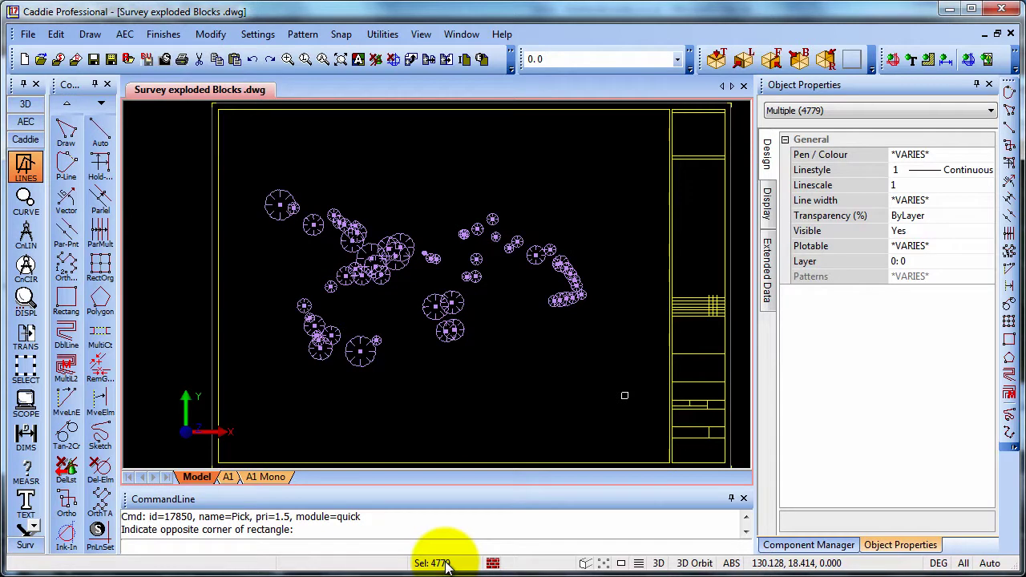
right_click(429, 169)
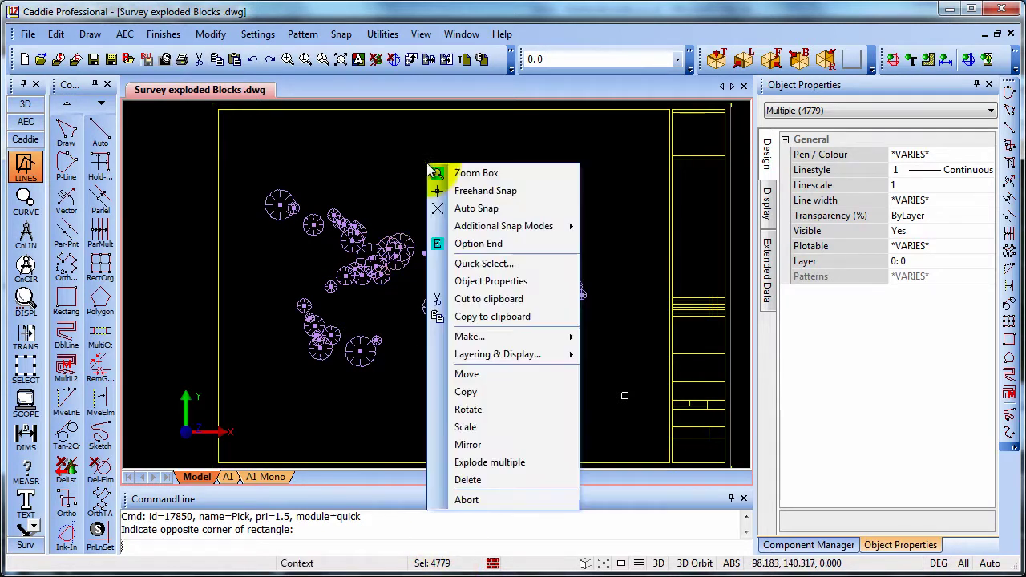
mouse_move(522, 337)
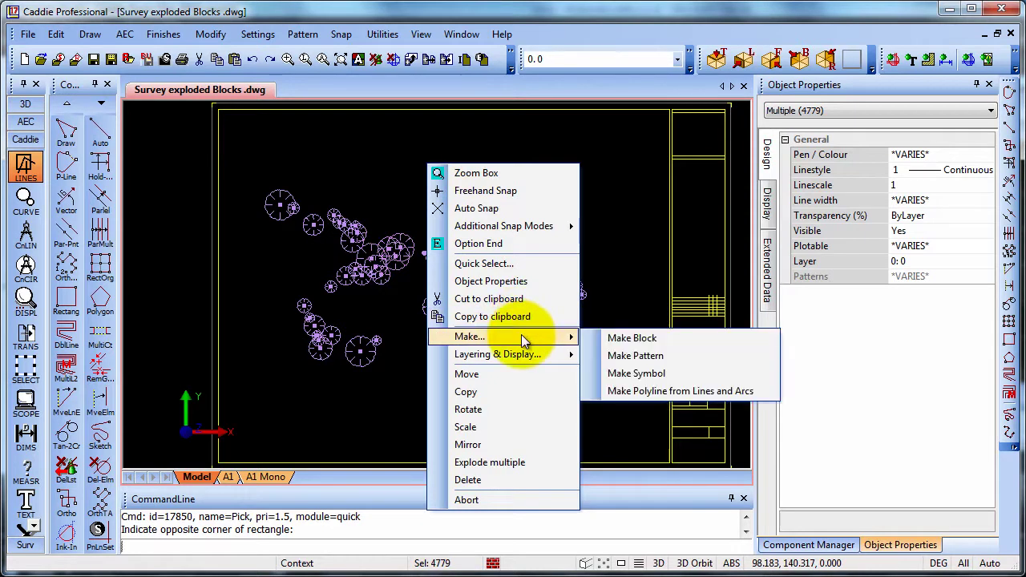
click(683, 393)
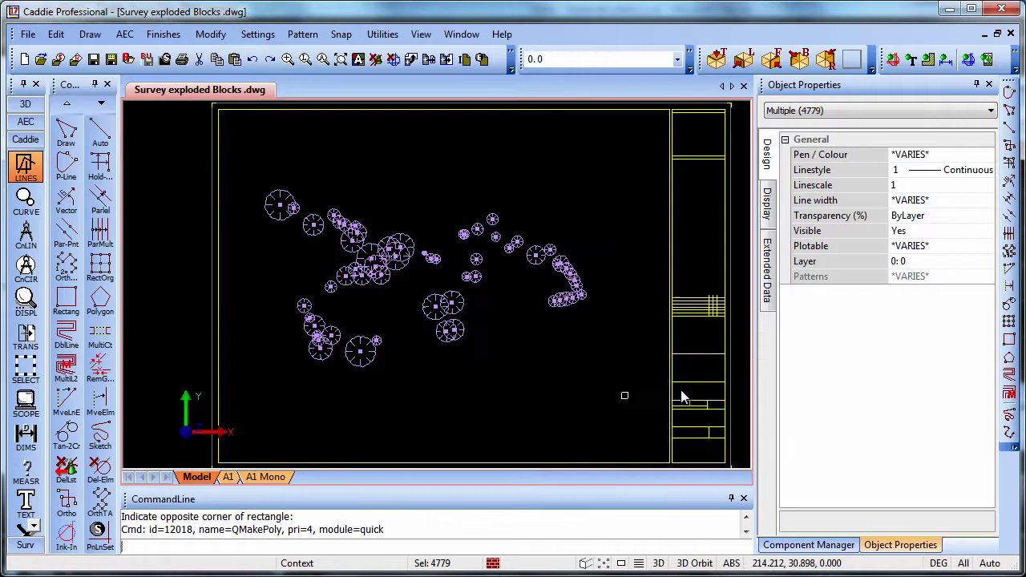
click(224, 548)
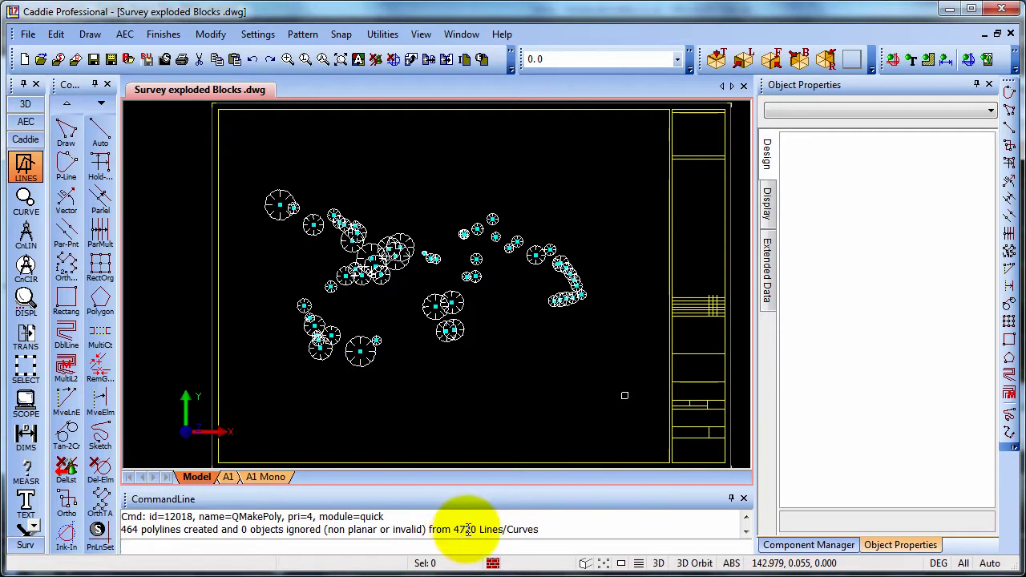
click(243, 524)
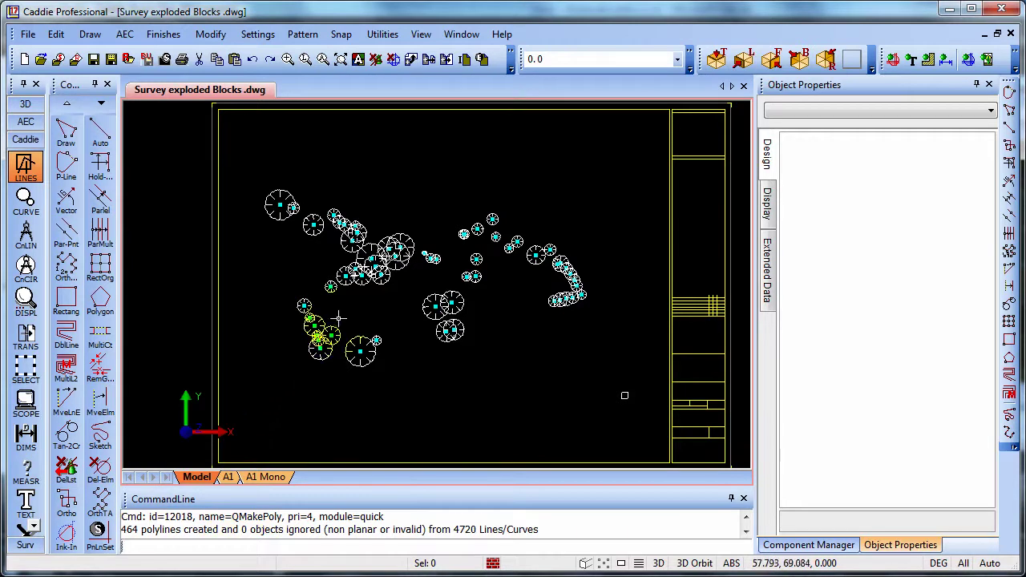
Step: Show all layers of the survey drawing
right_click(391, 314)
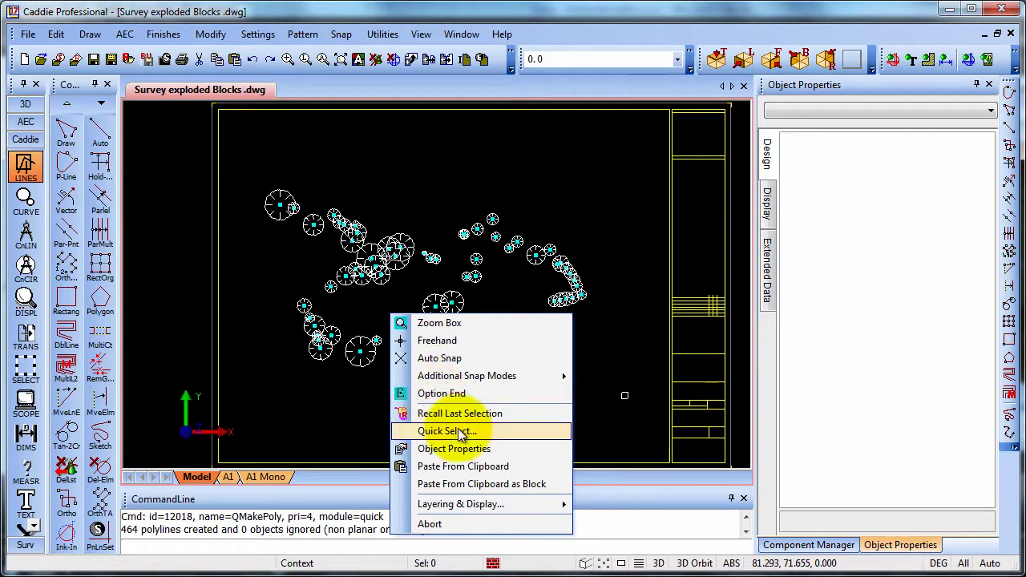
mouse_move(476, 506)
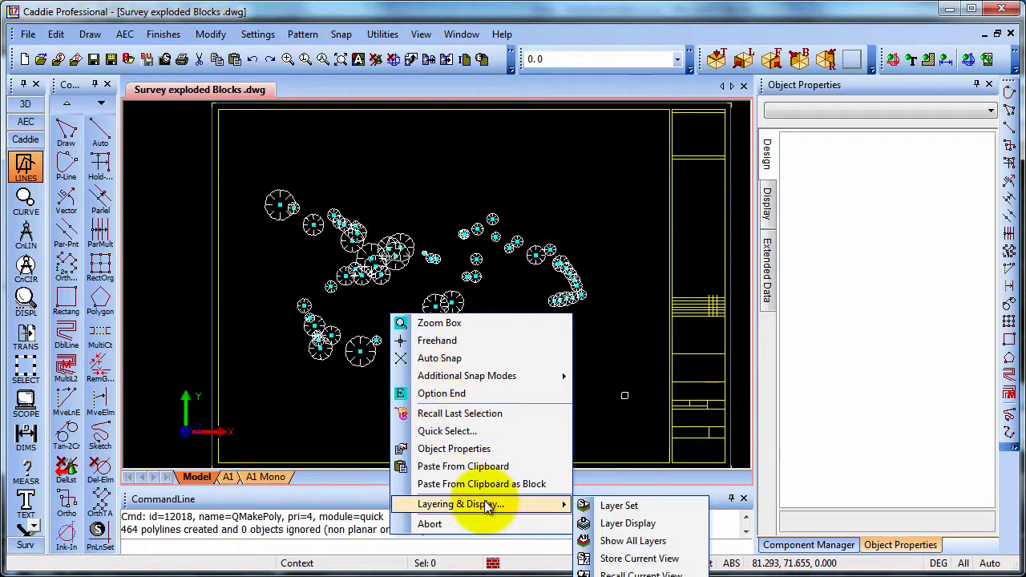
click(633, 540)
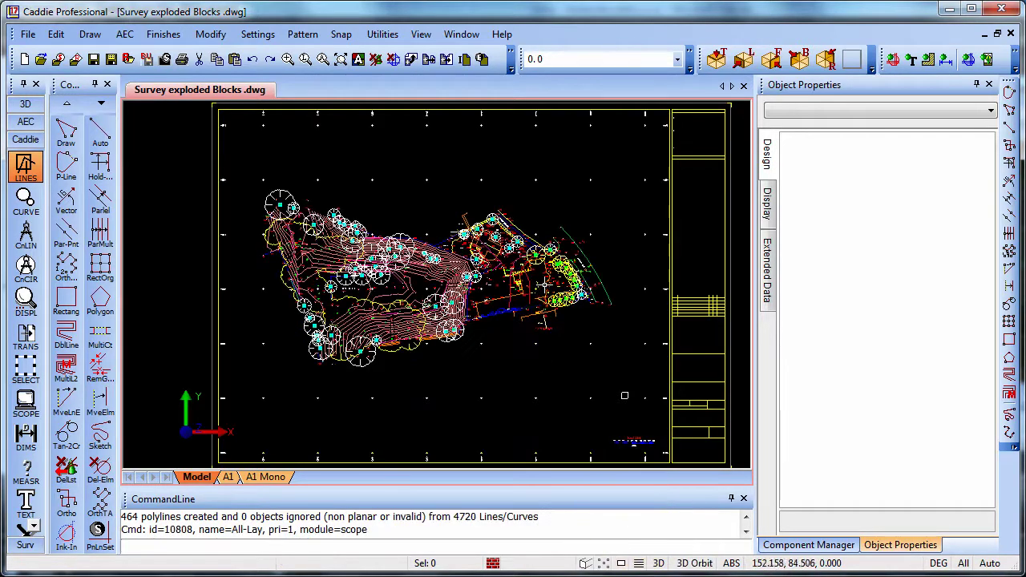
scroll(525, 250, up, 3)
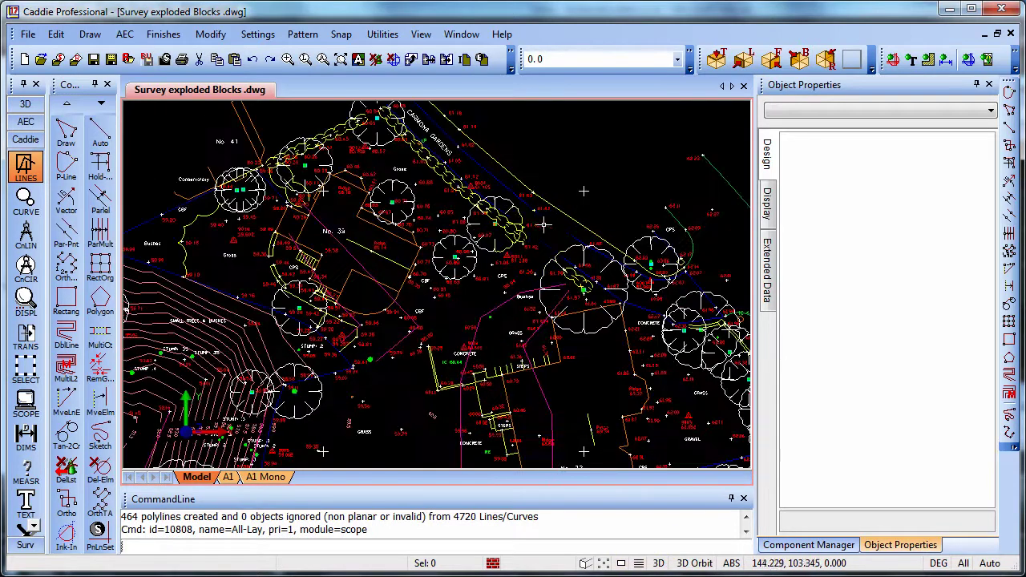
scroll(429, 258, up, 1)
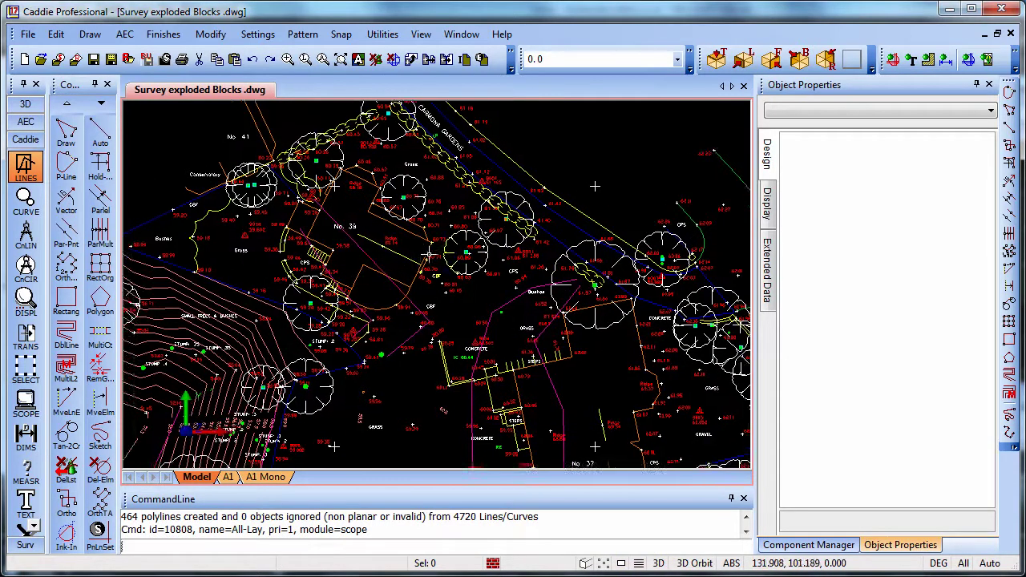
middle_drag(377, 268, 286, 293)
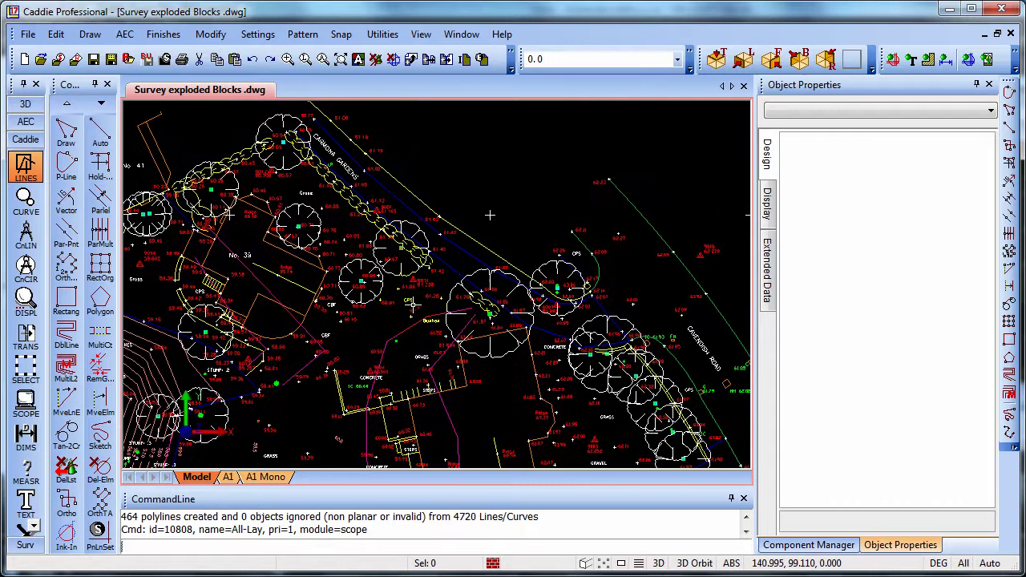
click(332, 143)
click(370, 172)
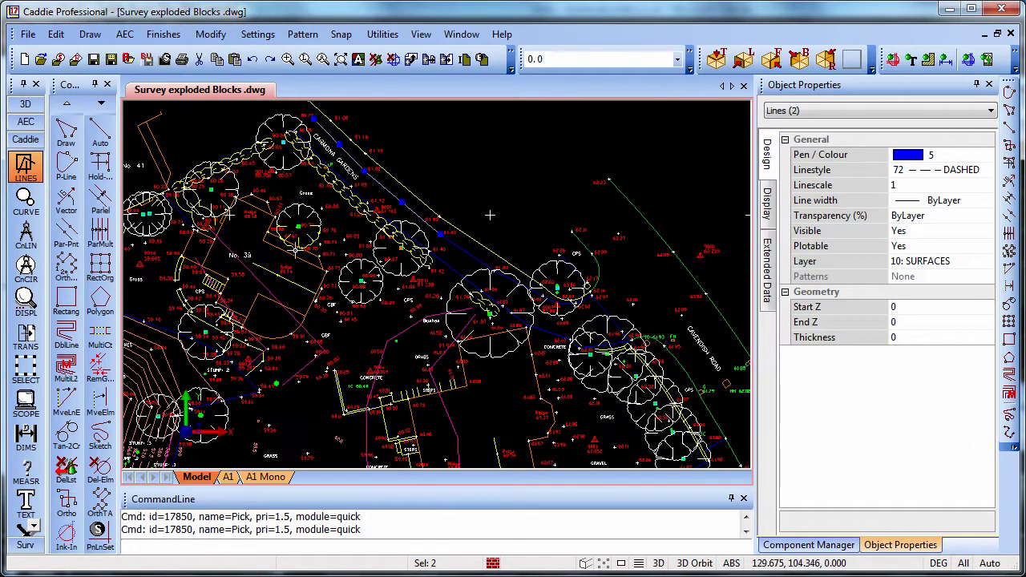
key(Escape)
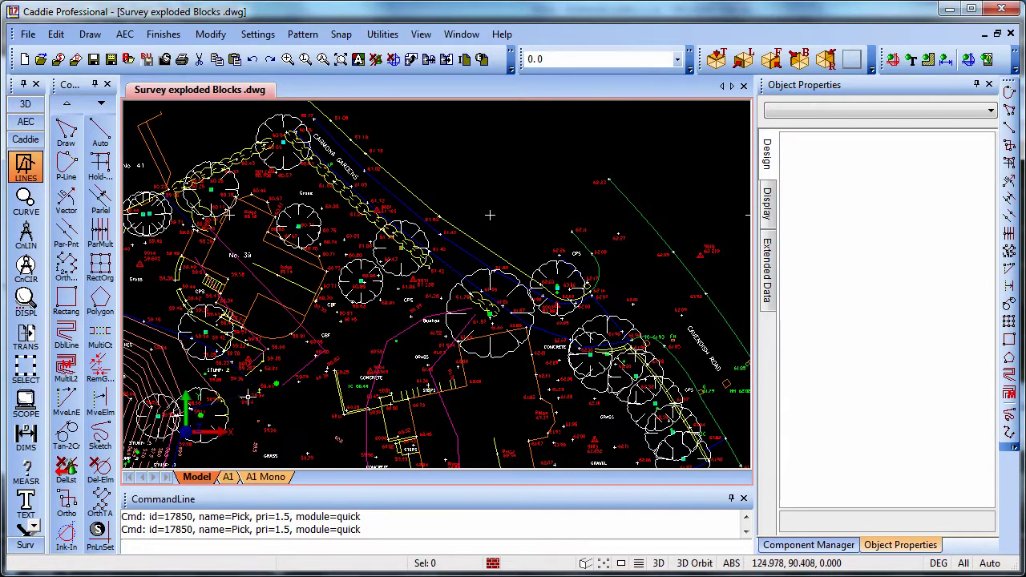
Step: Open the selection commands and toggle them to Mark/Unmark and back to Select/Unselect mode
click(26, 365)
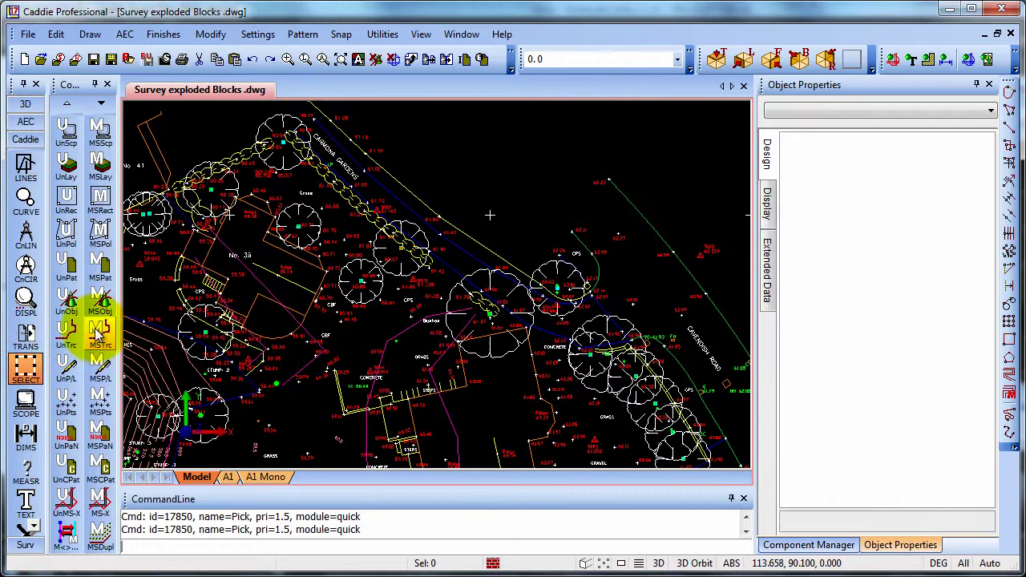
scroll(88, 333, down, 9)
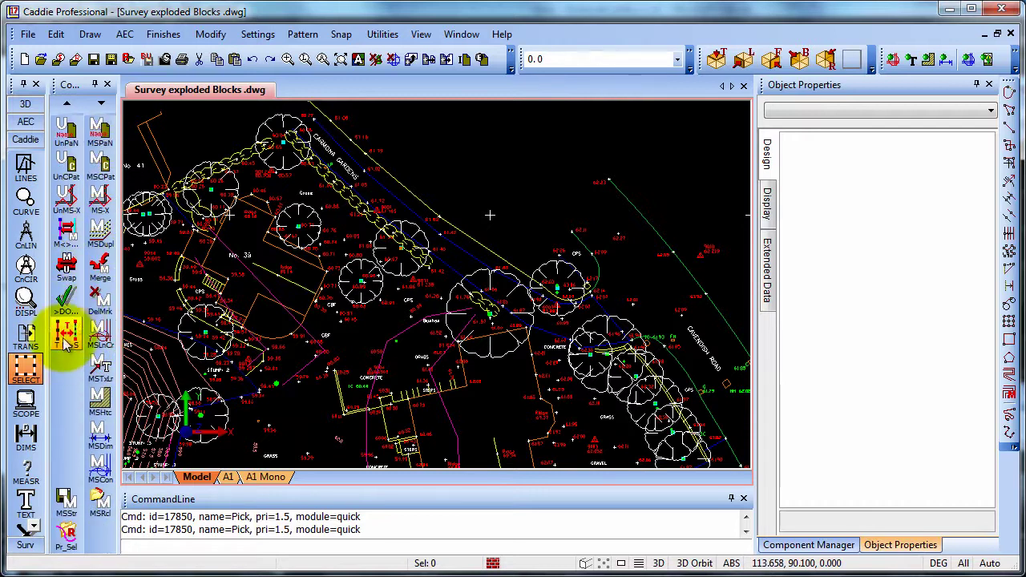
click(67, 338)
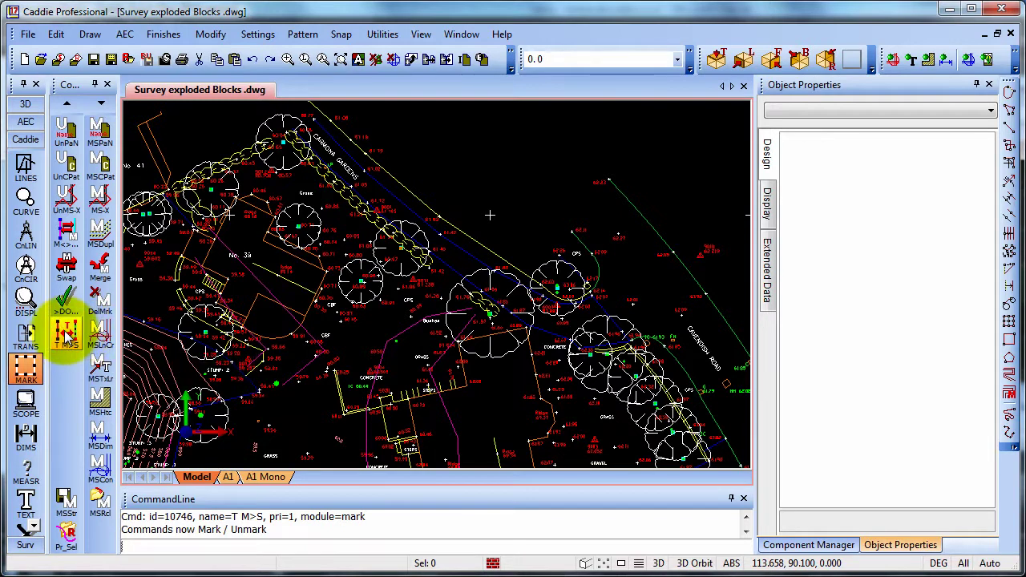
click(66, 337)
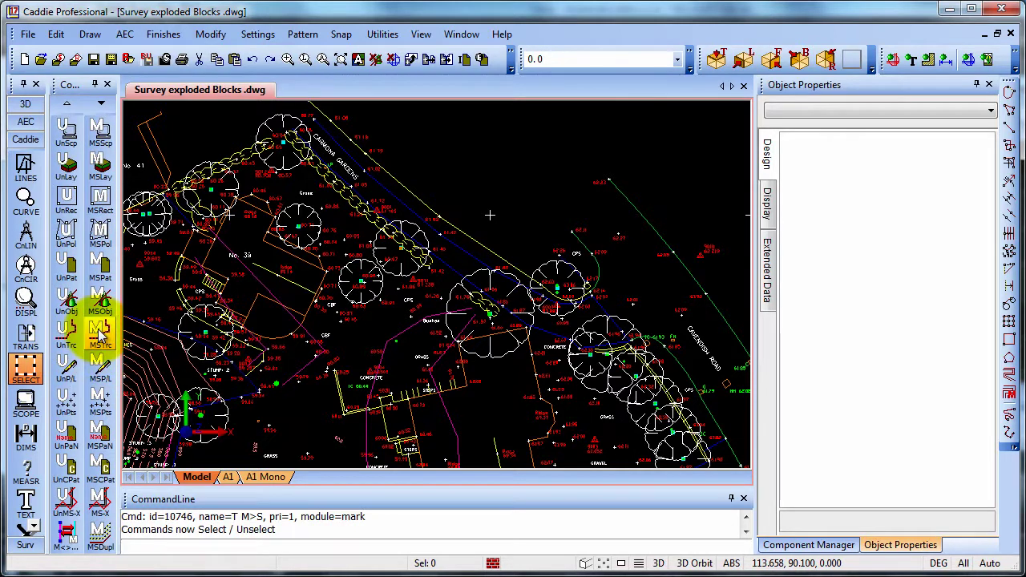
Step: Trace-select the connected blue dashed line from beside the Carmona Gardens label, continuing along the blue branch near the tree cluster by the concrete area
click(99, 335)
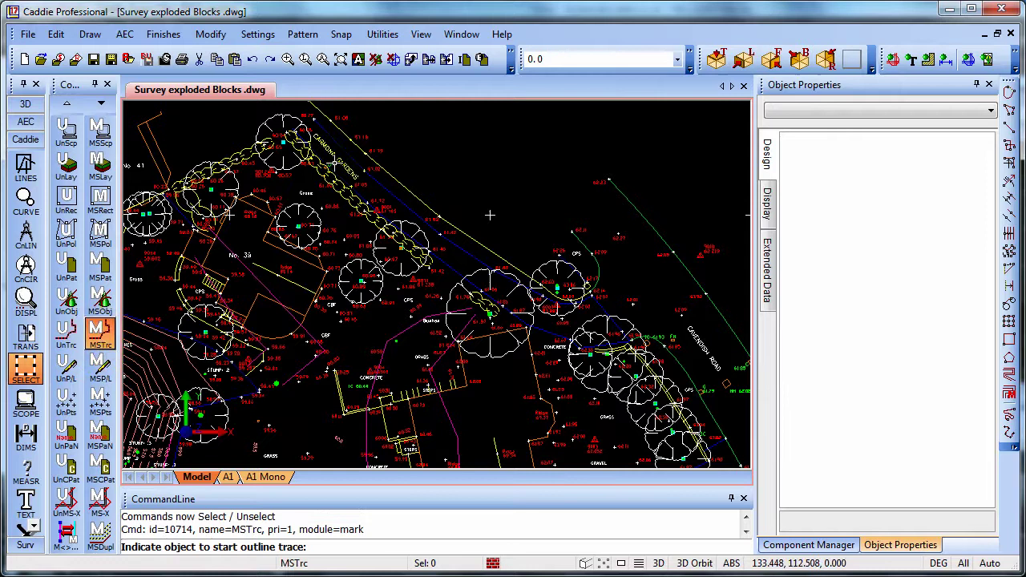
click(326, 128)
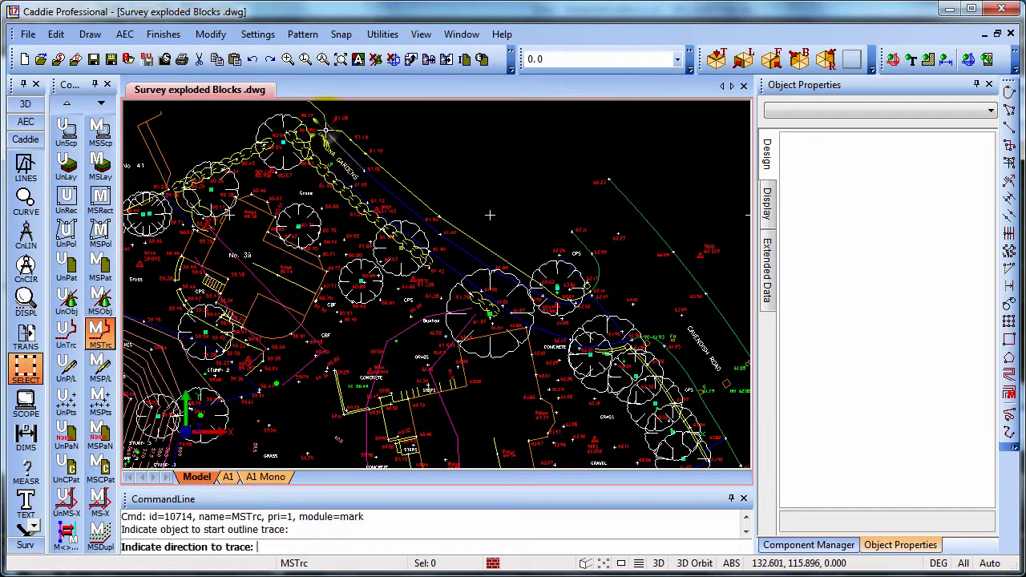
click(356, 158)
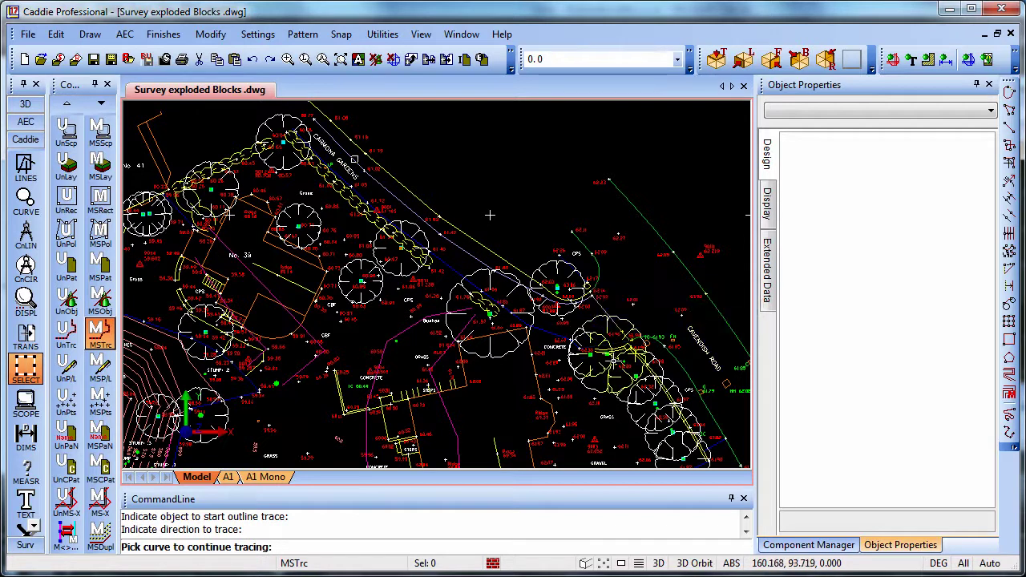
scroll(597, 346, up, 3)
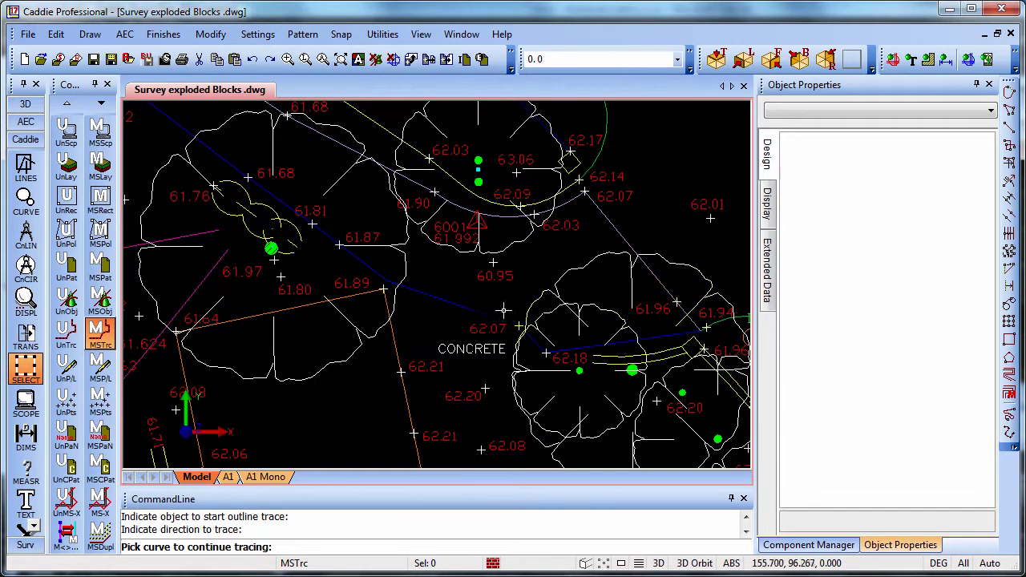
click(655, 338)
Step: Make a polyline from the traced blue dashed lines and arcs
scroll(473, 207, down, 3)
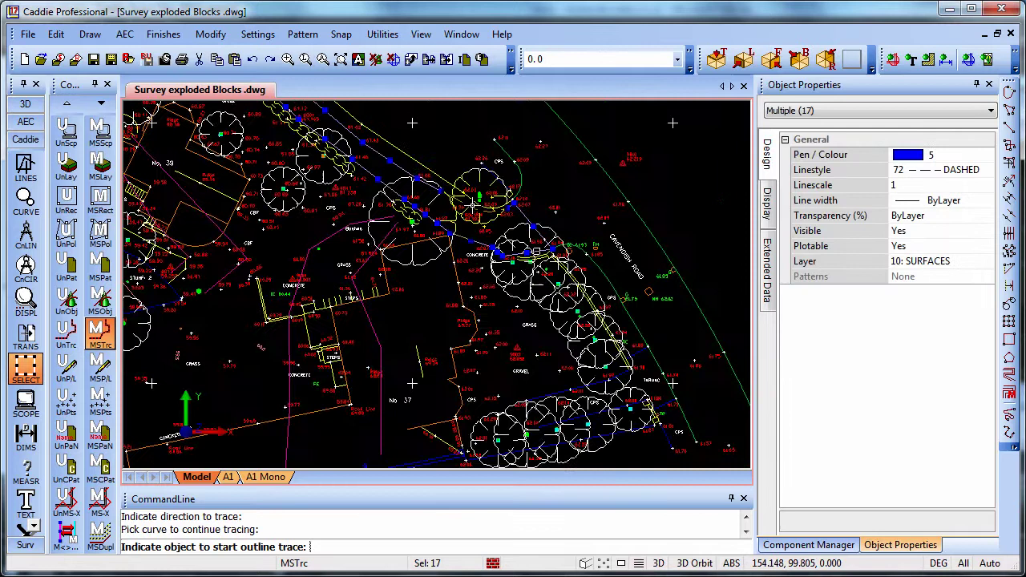
scroll(454, 199, down, 2)
middle_drag(441, 215, 439, 303)
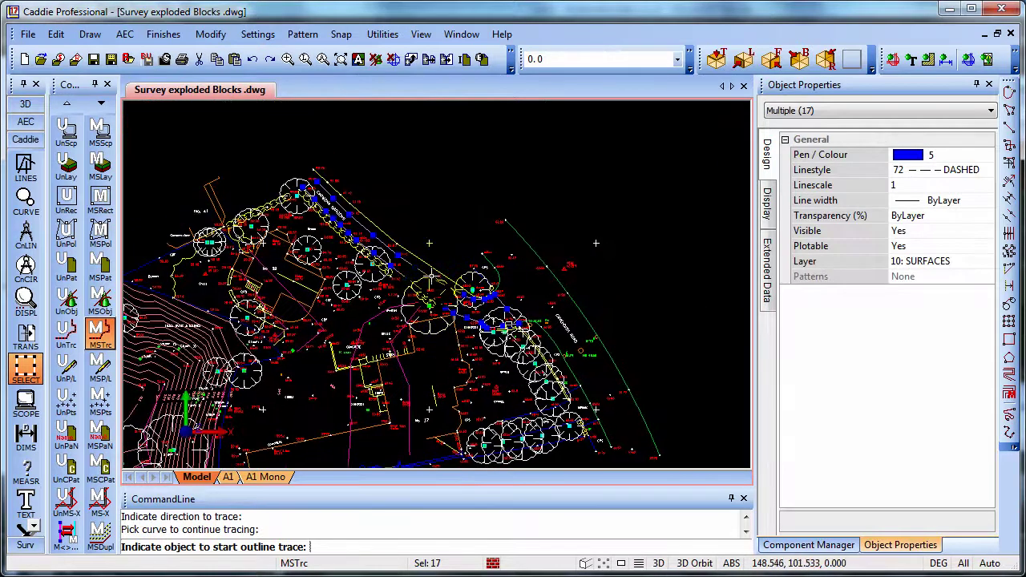
right_click(424, 197)
mouse_move(495, 370)
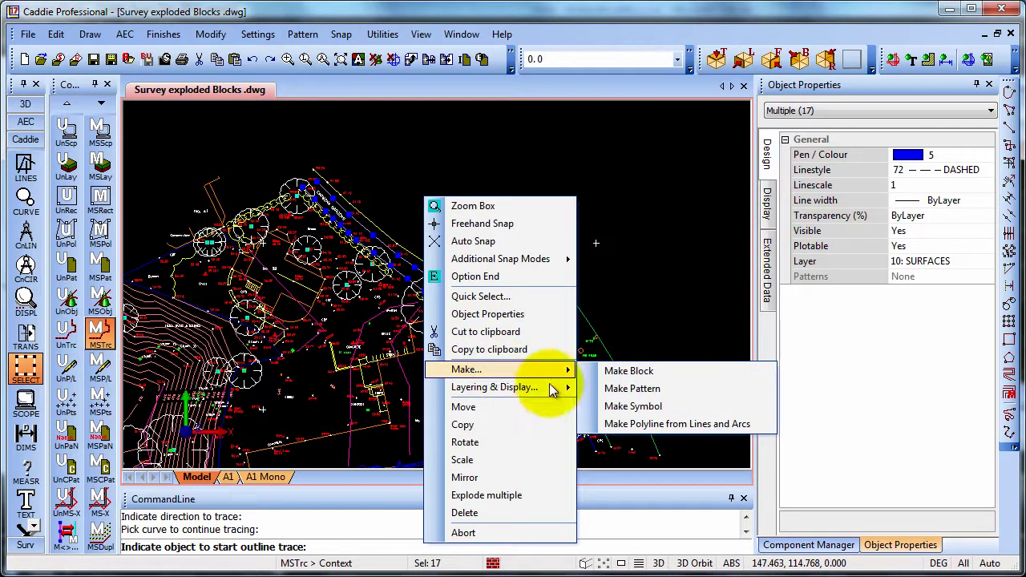
click(639, 426)
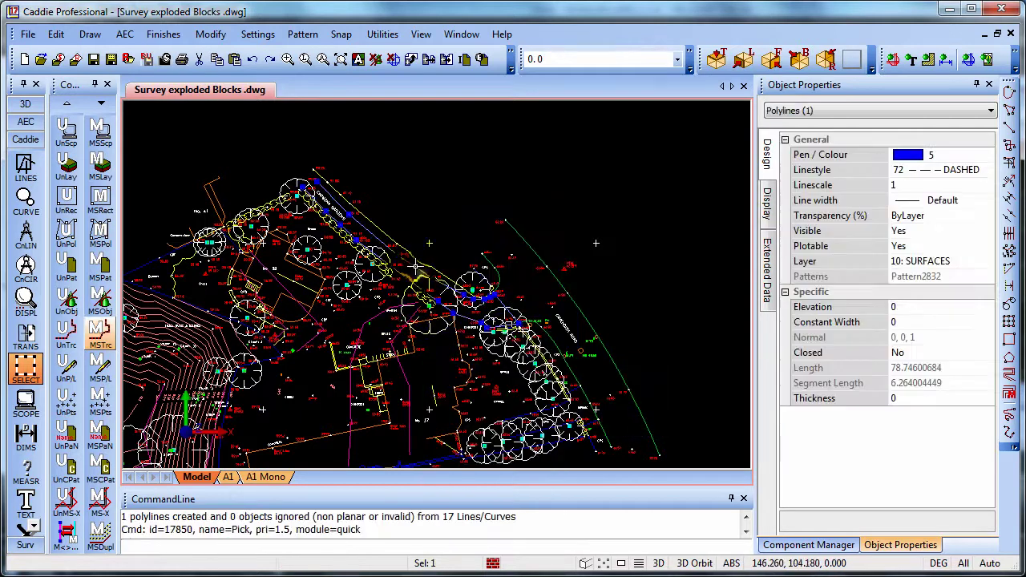
Step: Set the pen colour of the joined SURFACES polyline to 7 and clear the selection
click(904, 154)
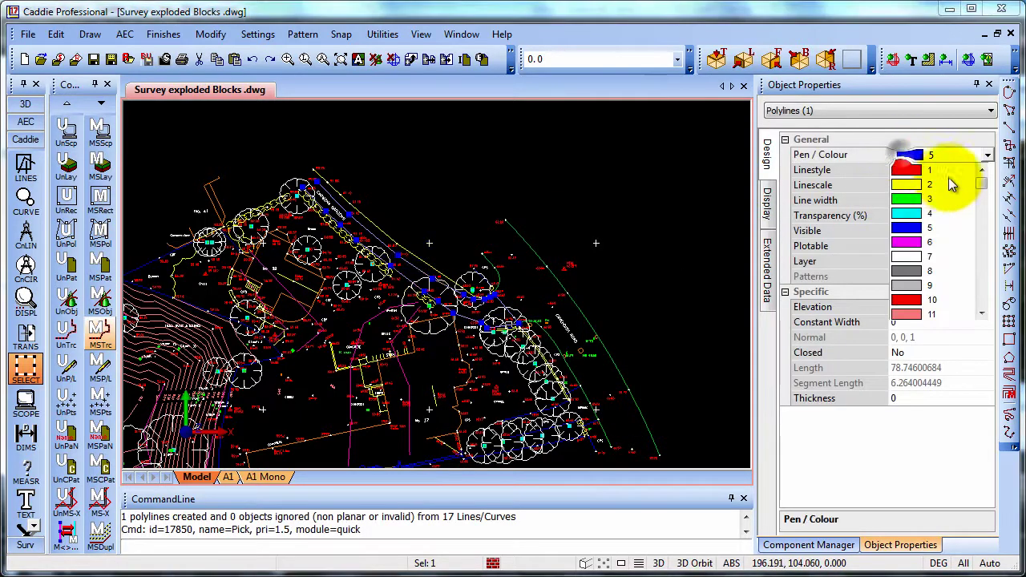
click(907, 255)
click(522, 183)
key(Escape)
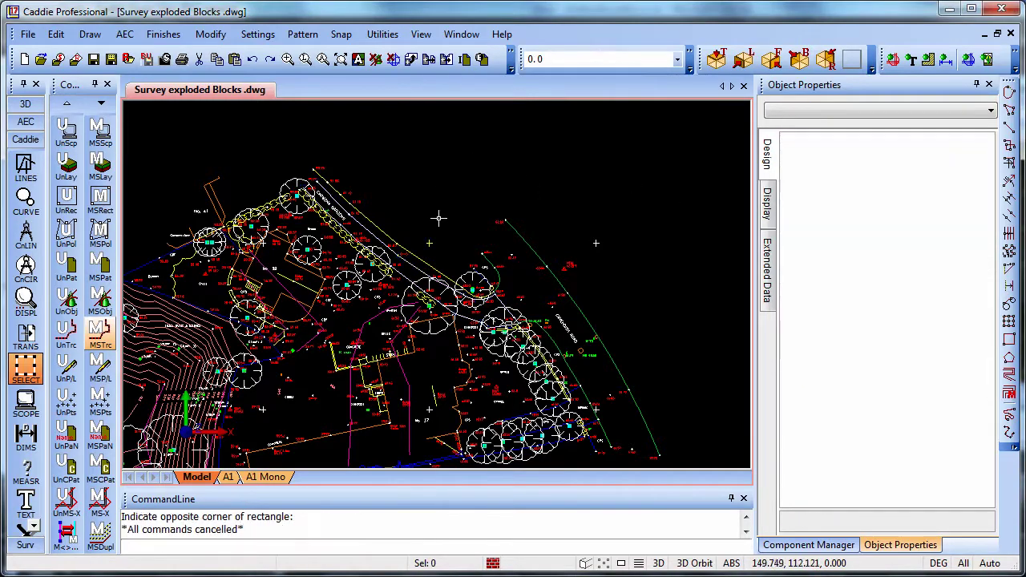
Step: Trace-select the outer green road arcs along Cavendish Road and make them into a polyline
scroll(451, 275, up, 3)
scroll(452, 283, down, 4)
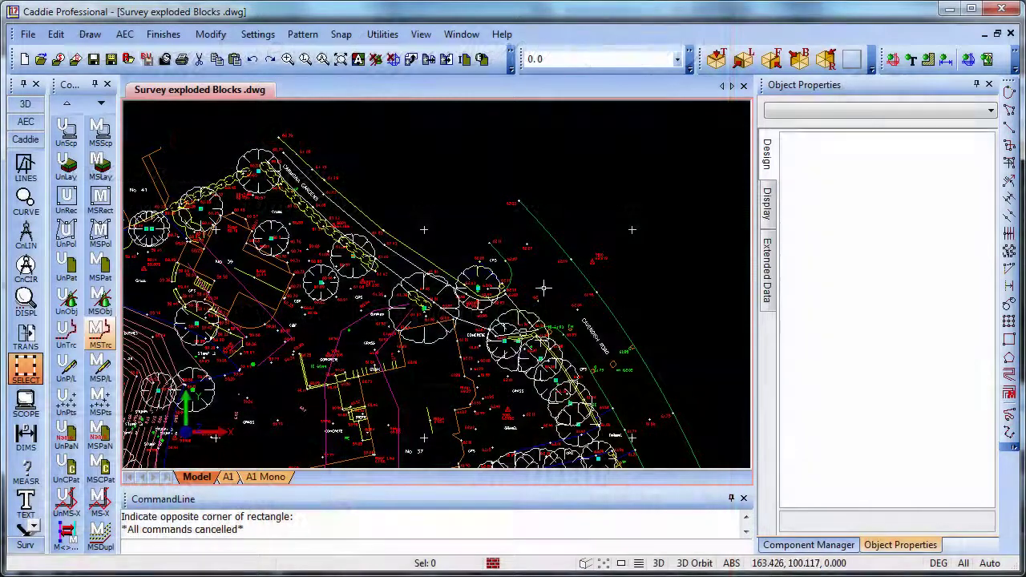
scroll(533, 291, up, 2)
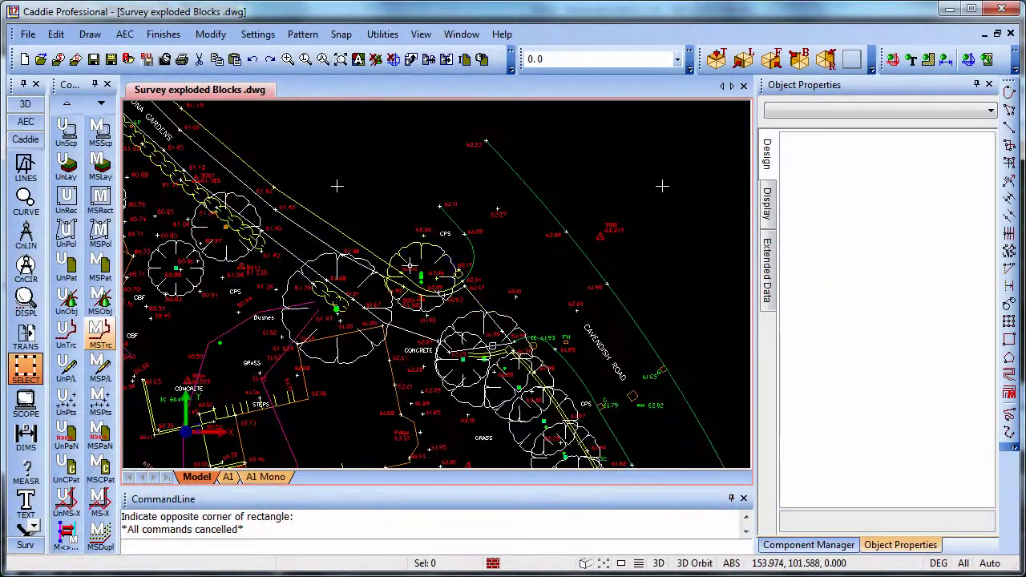
scroll(528, 293, down, 1)
scroll(470, 271, down, 2)
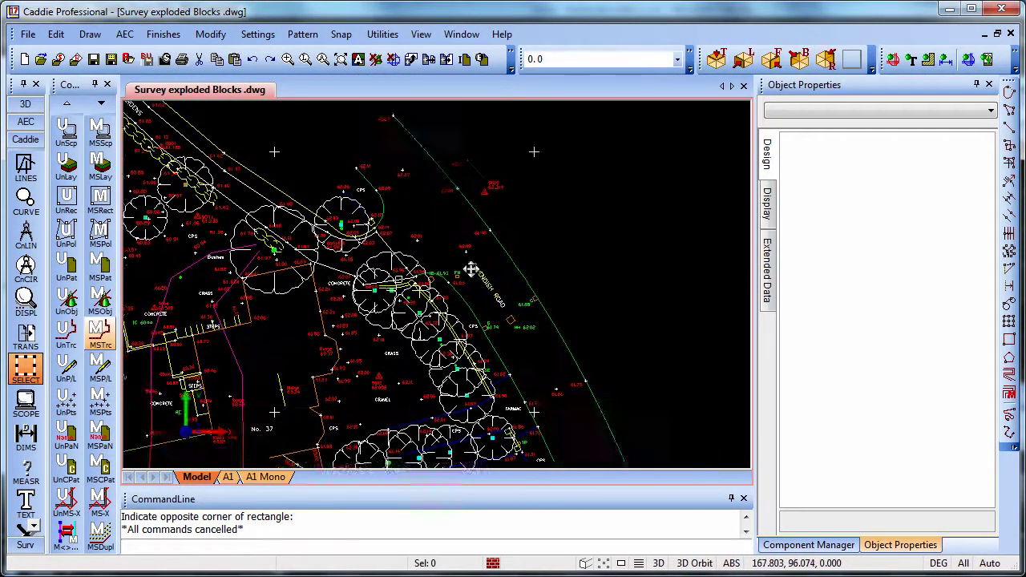
scroll(409, 228, down, 1)
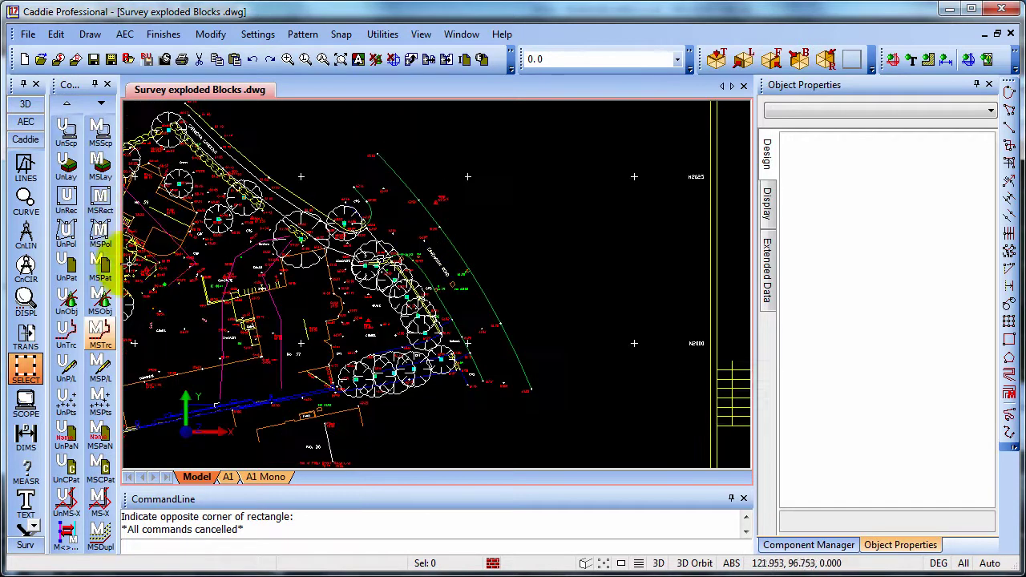
click(100, 333)
click(395, 164)
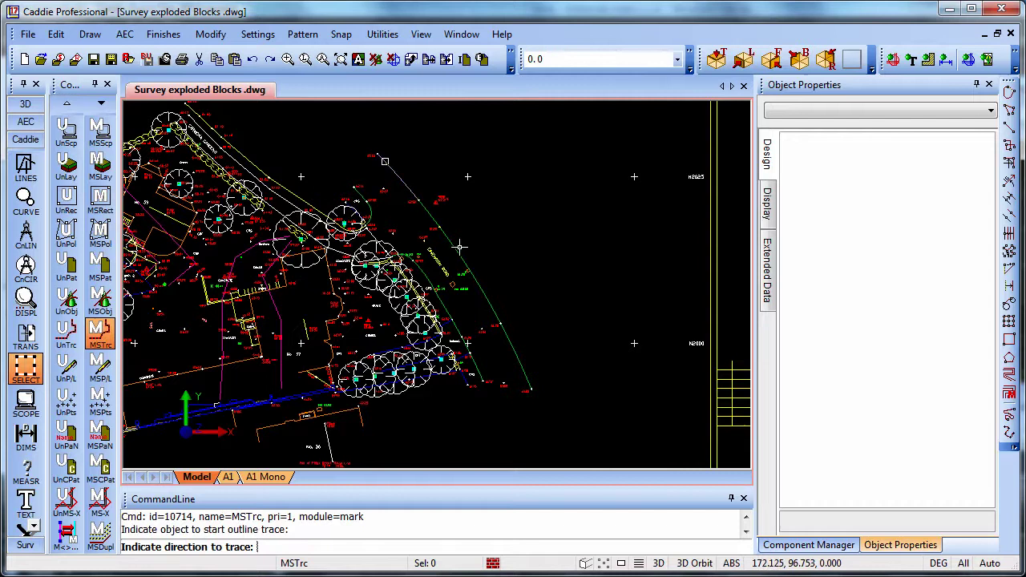
click(414, 185)
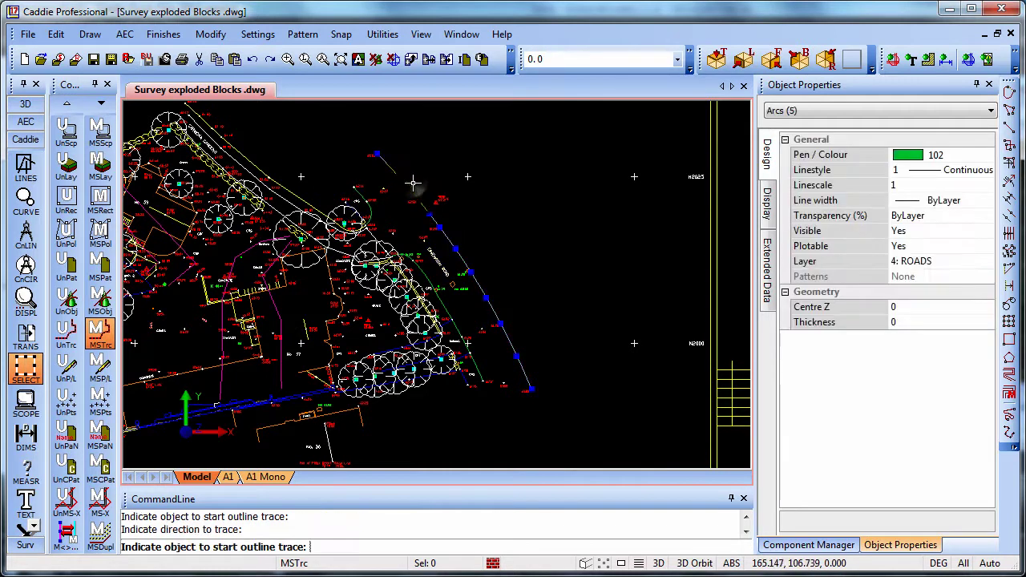
right_click(518, 252)
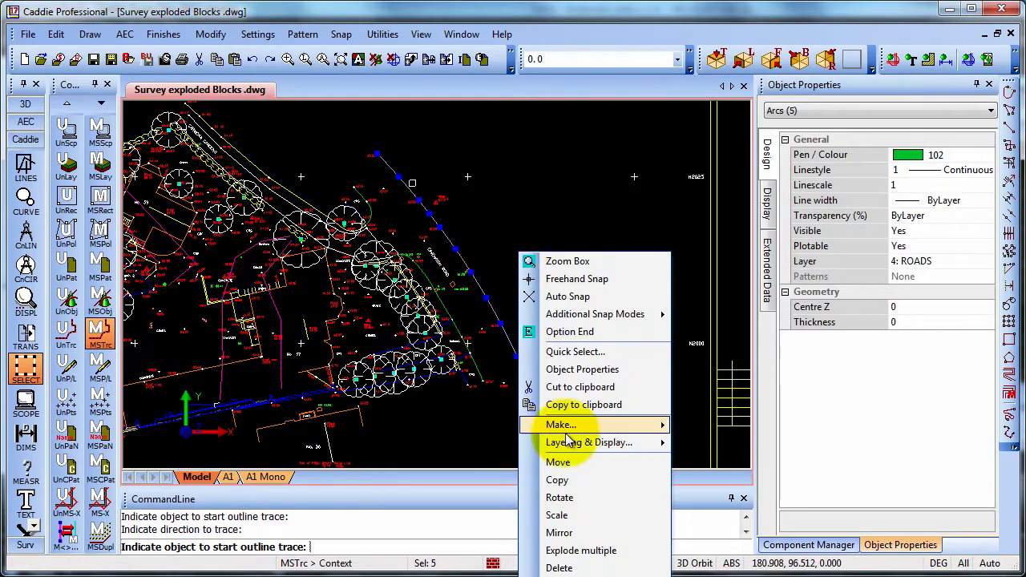
click(718, 479)
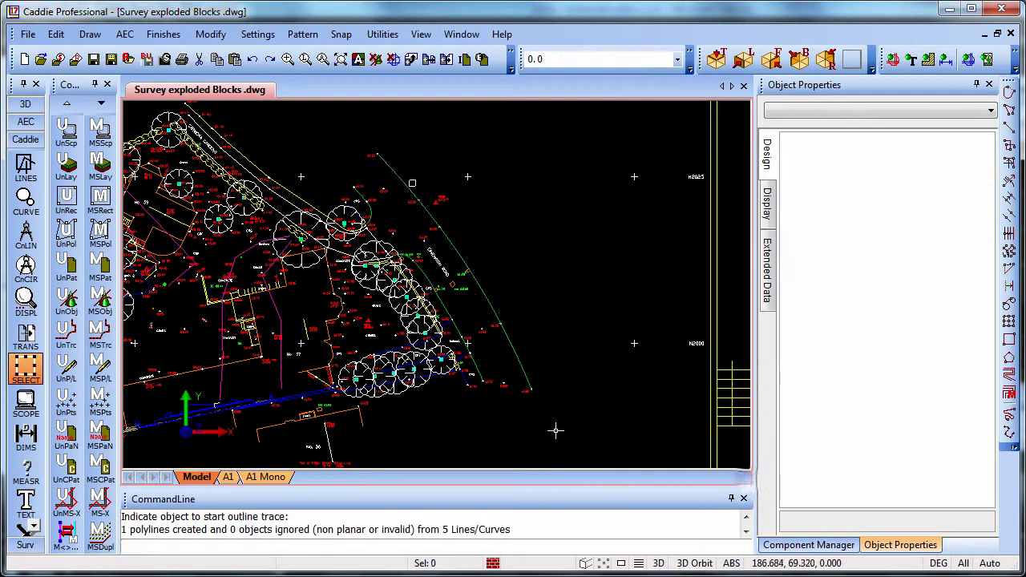
Step: Create an offset polyline at distance 1.8 on the outer side of the Cavendish Road polyline, and select the new line
click(458, 249)
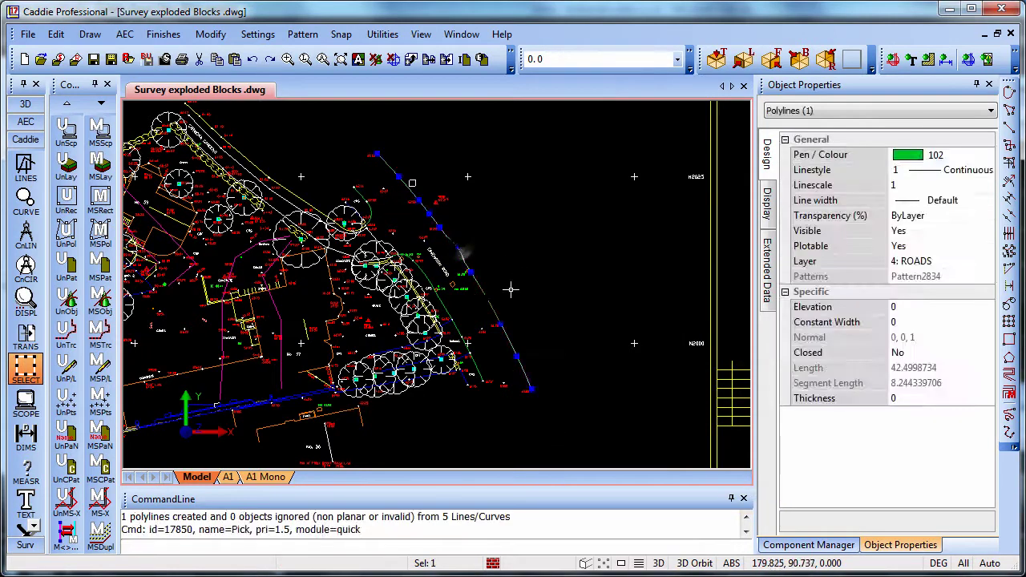
right_click(510, 257)
mouse_move(561, 431)
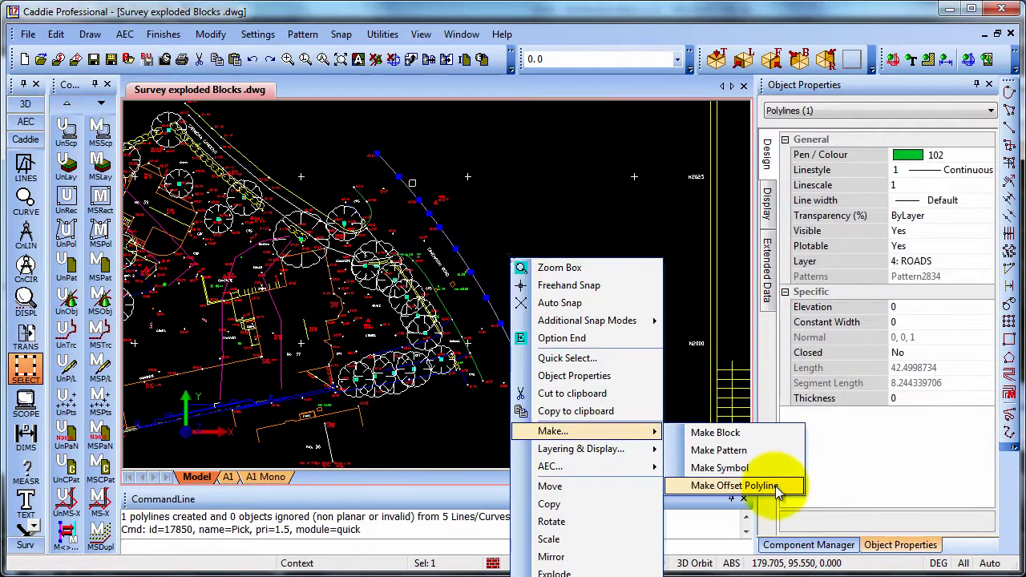
click(777, 487)
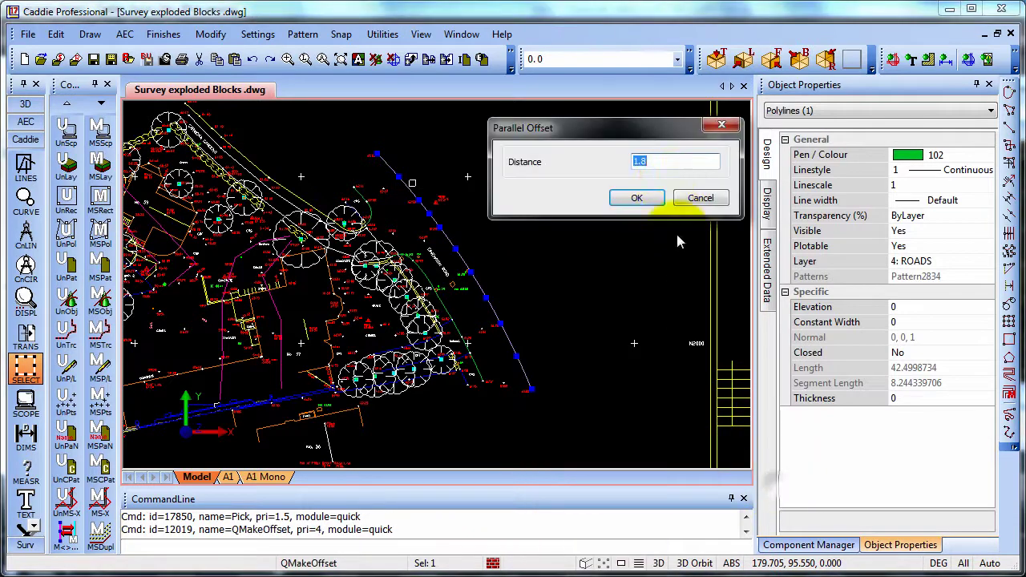
double_click(639, 161)
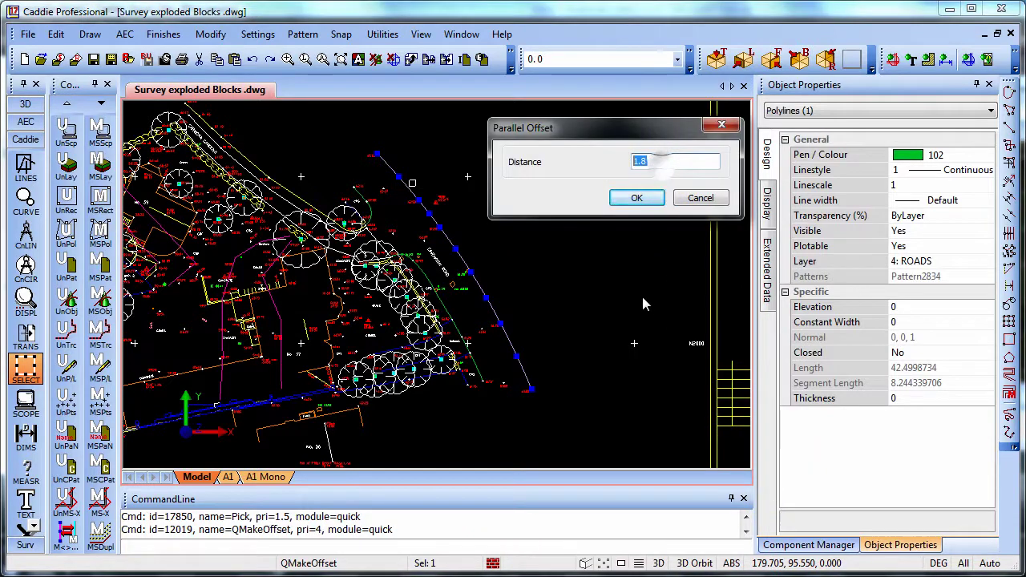
click(637, 198)
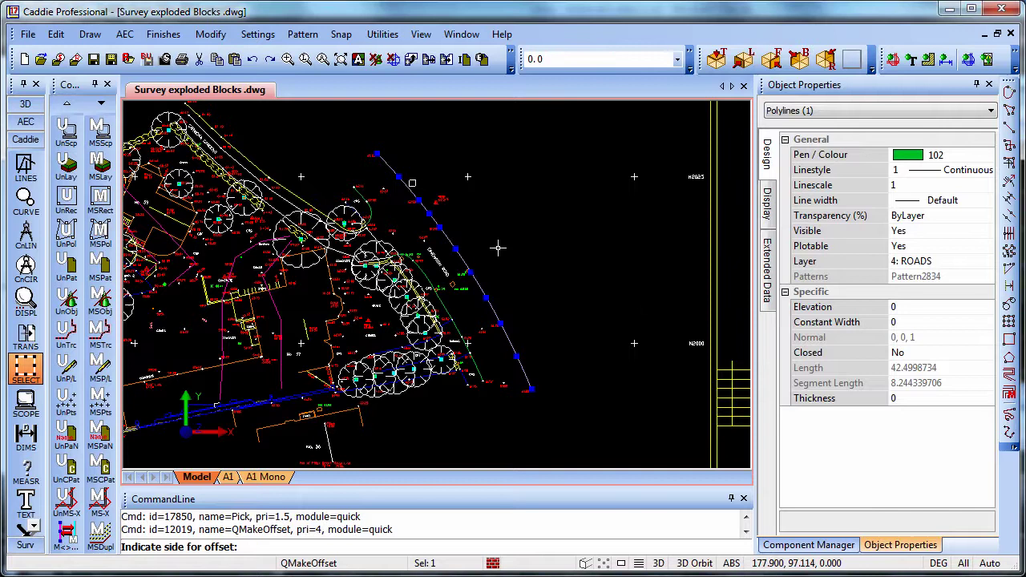
scroll(495, 244, up, 2)
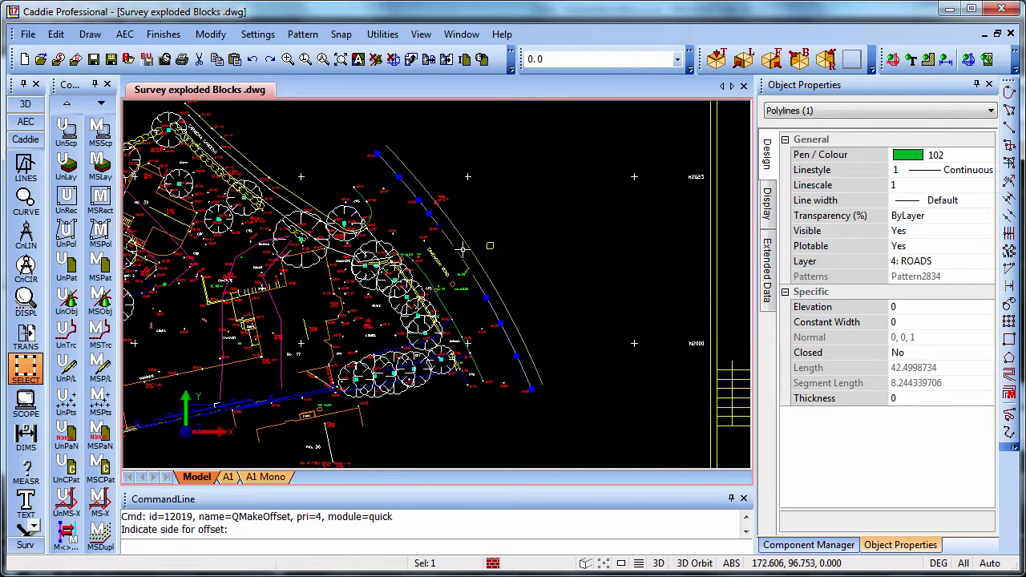
scroll(462, 249, up, 2)
click(462, 250)
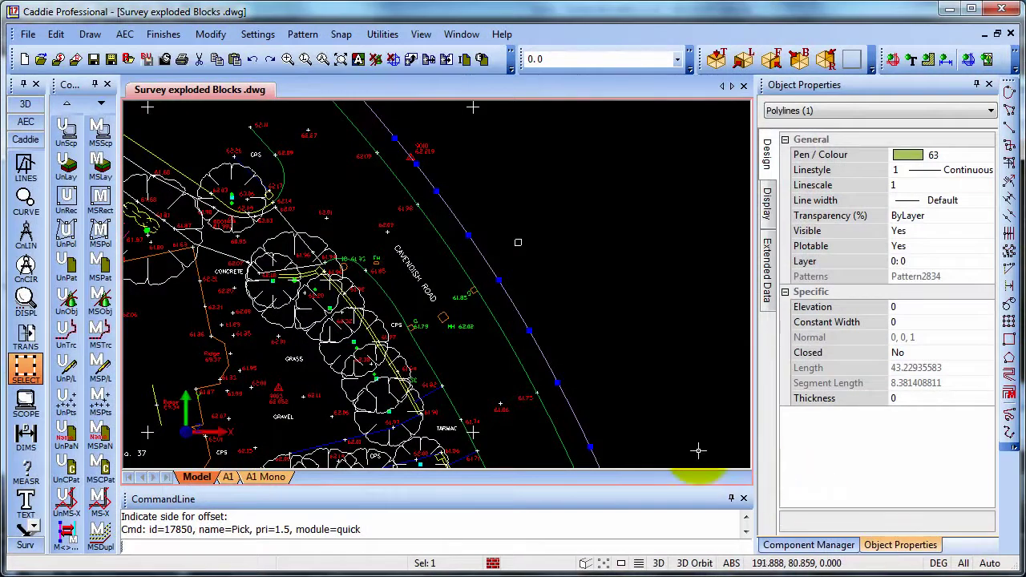
Step: Clear the selection and open the hatch commands for work on the No. 39 building
middle_drag(518, 242, 600, 260)
scroll(599, 260, down, 1)
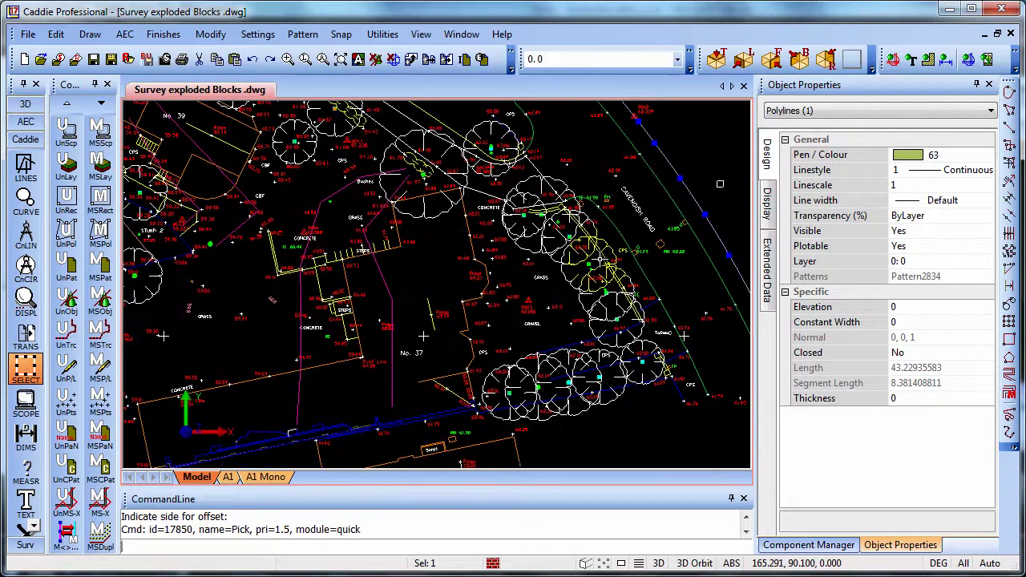
mouse_move(426, 185)
middle_down()
mouse_move(489, 249)
mouse_move(513, 299)
middle_up()
scroll(385, 272, up, 2)
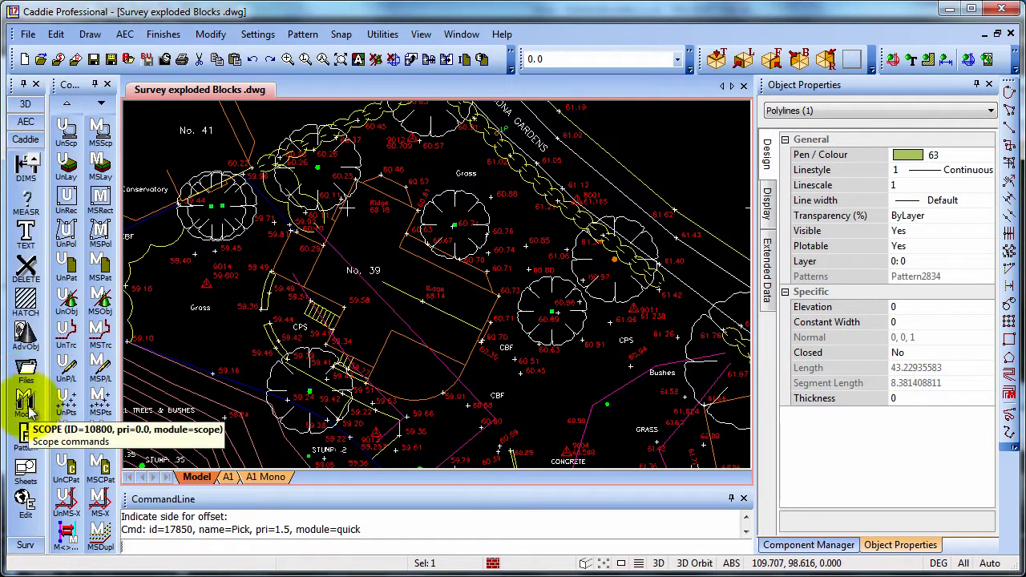
scroll(26, 384, down, 4)
click(28, 269)
click(25, 300)
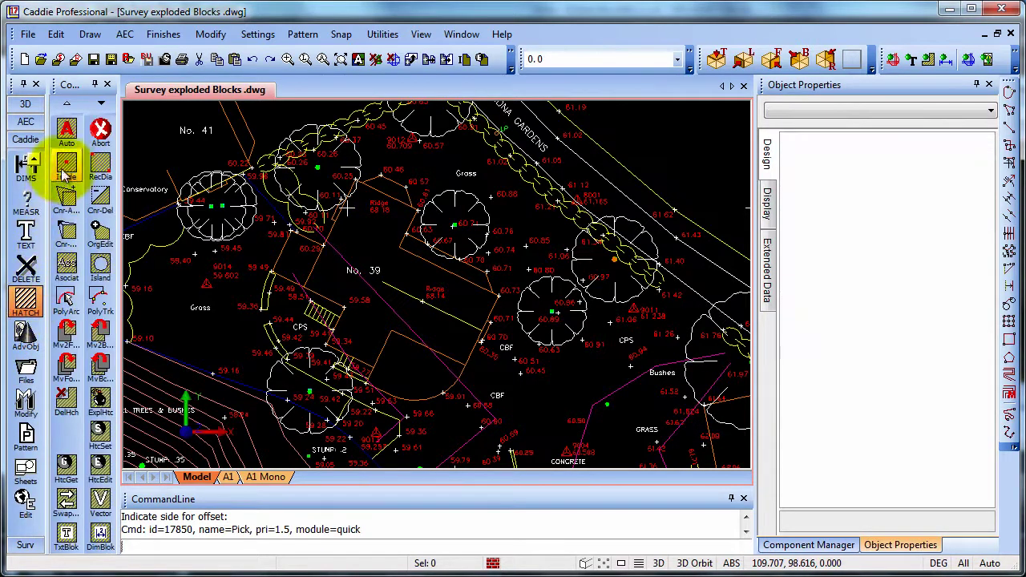
Step: Try to hatch the No. 39 building from a point inside its outline, and regenerate the drawing to remove the temporary cross
click(66, 164)
click(380, 338)
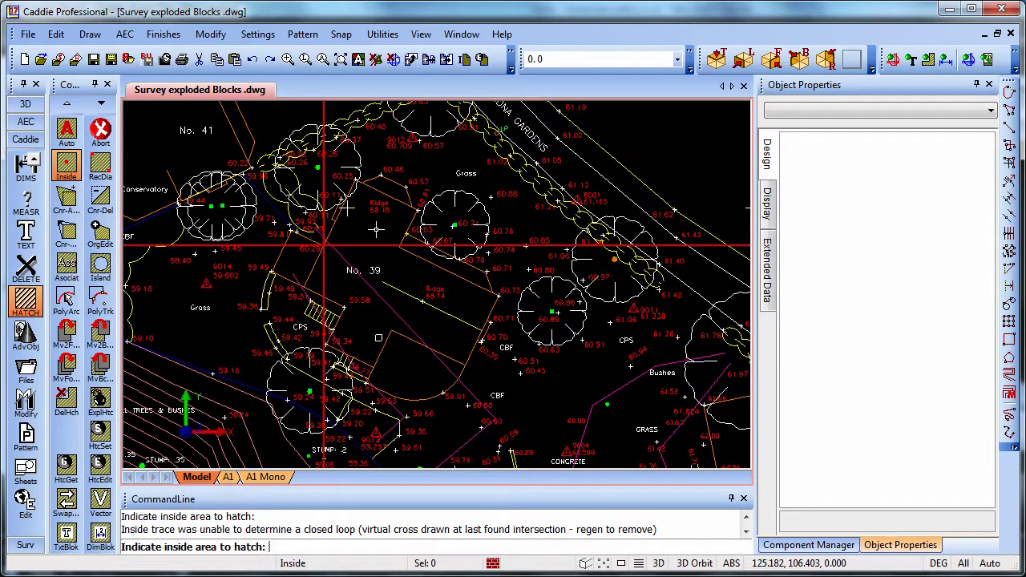
key(F5)
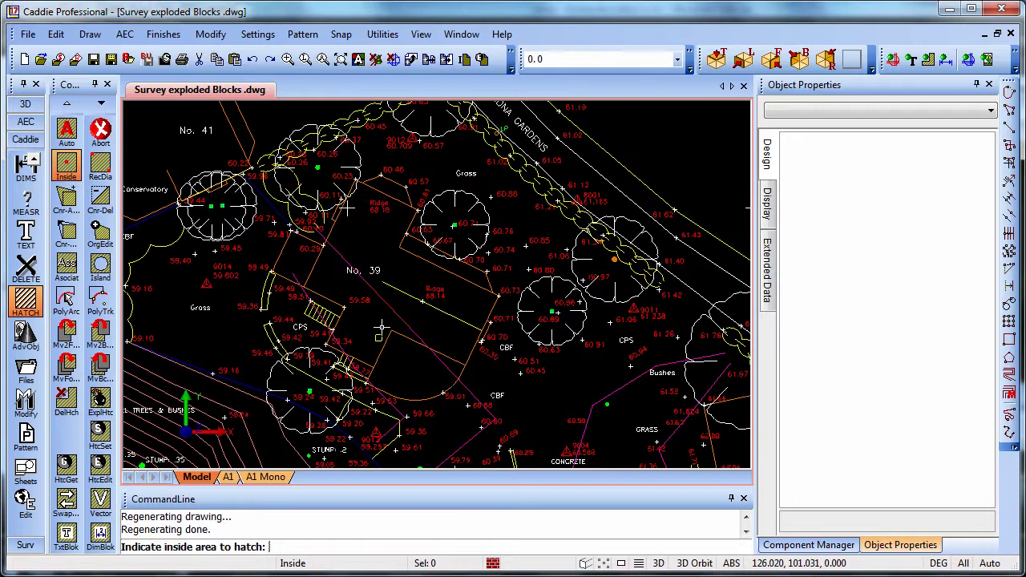
Step: Configure the hatch parameters to the Fill type with an aqua RGB colour
click(108, 436)
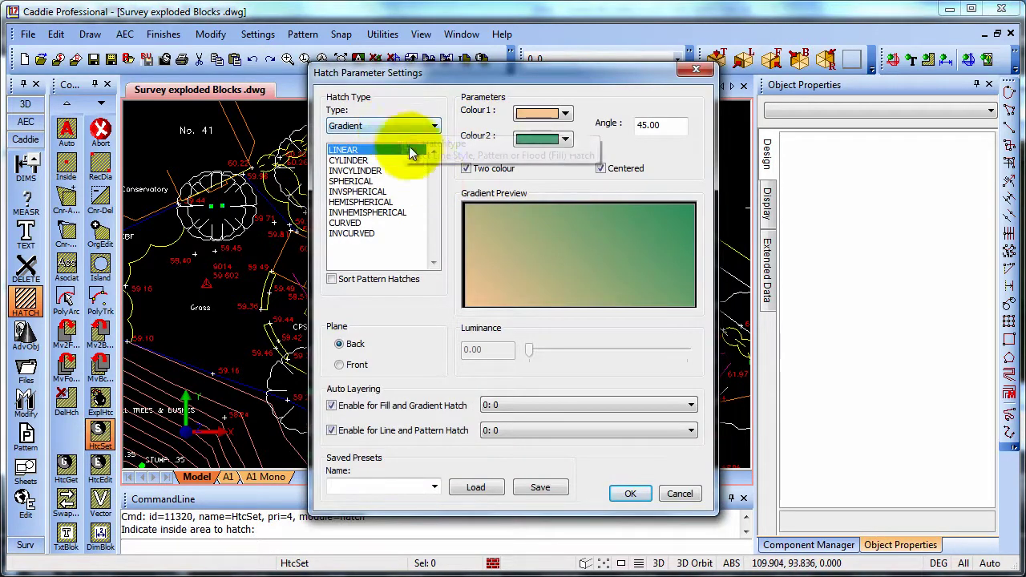
click(392, 129)
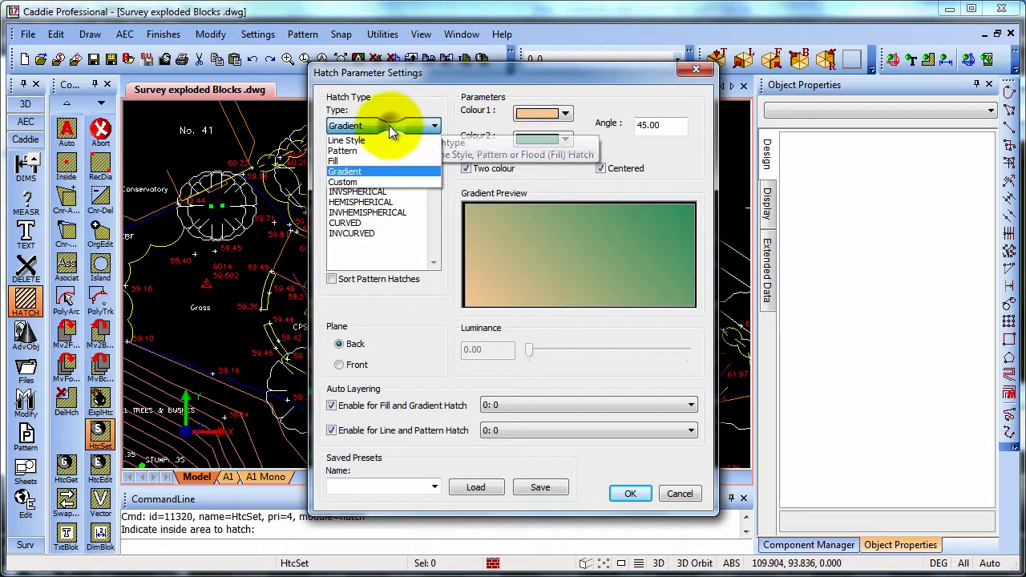
click(344, 157)
click(598, 126)
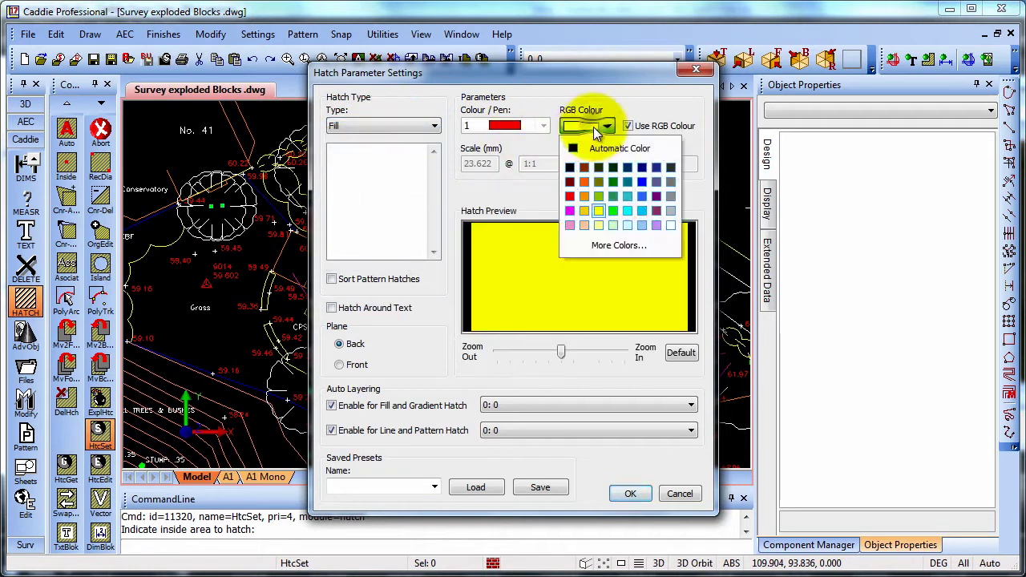
click(627, 195)
click(634, 493)
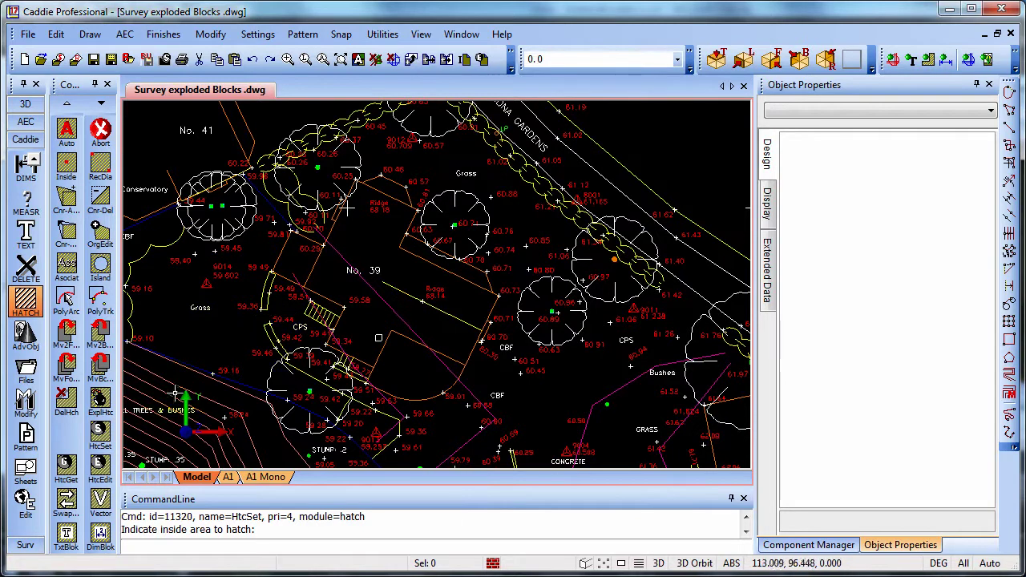
Step: Fill the No. 39 building with an associative hatch by outlining its corners, without adding any islands
click(67, 268)
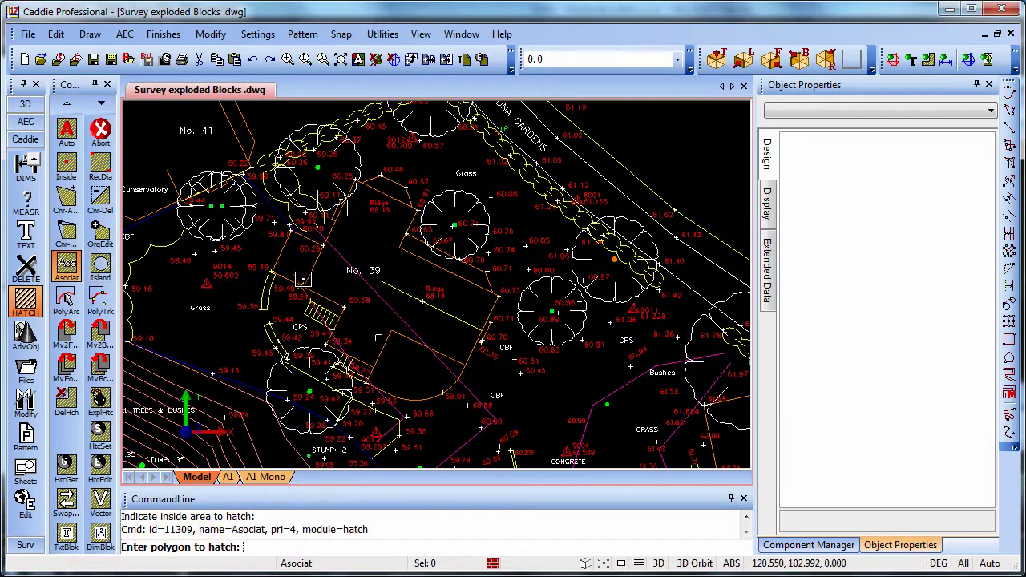
click(306, 287)
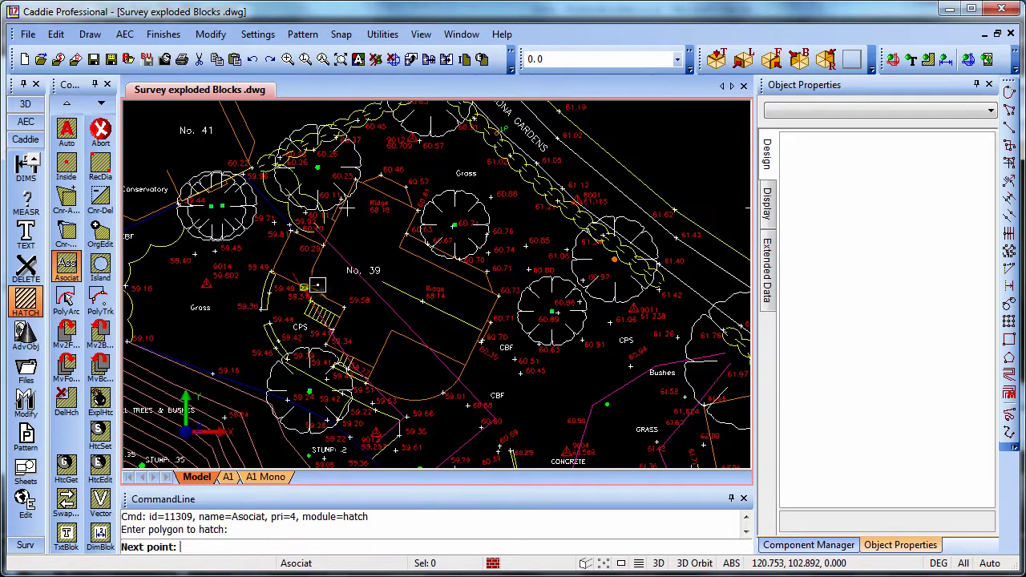
click(343, 194)
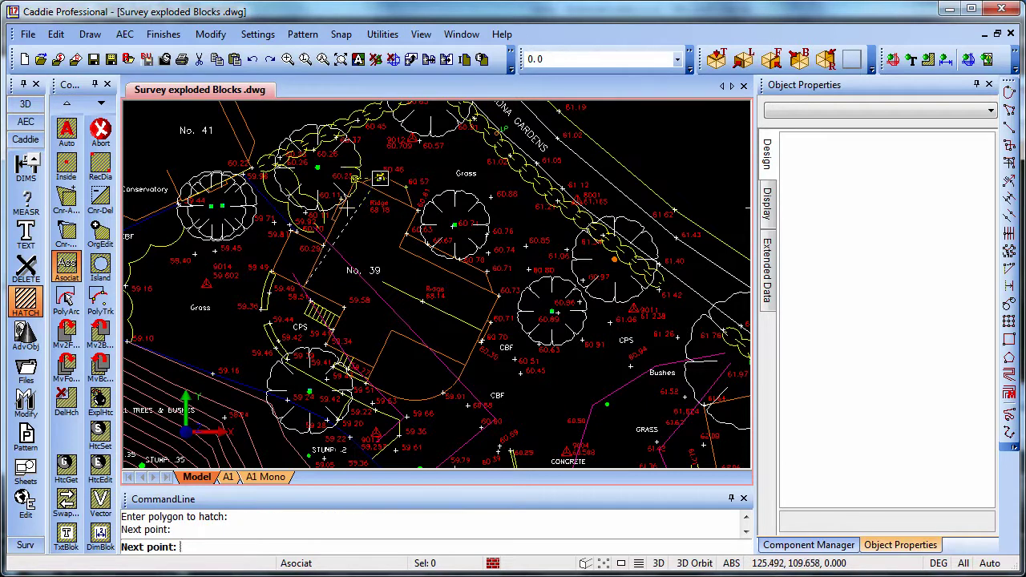
click(356, 188)
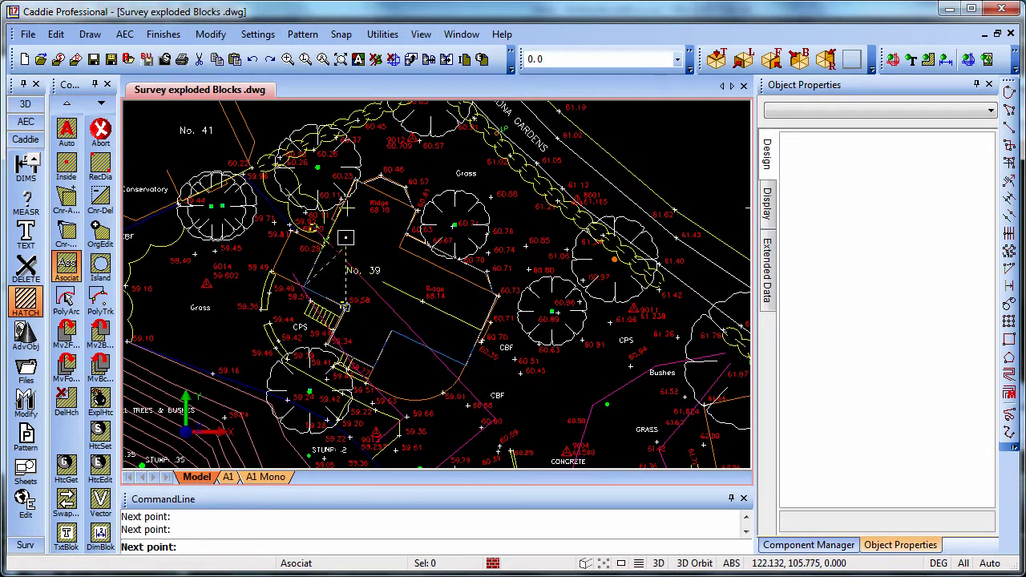
right_click(356, 232)
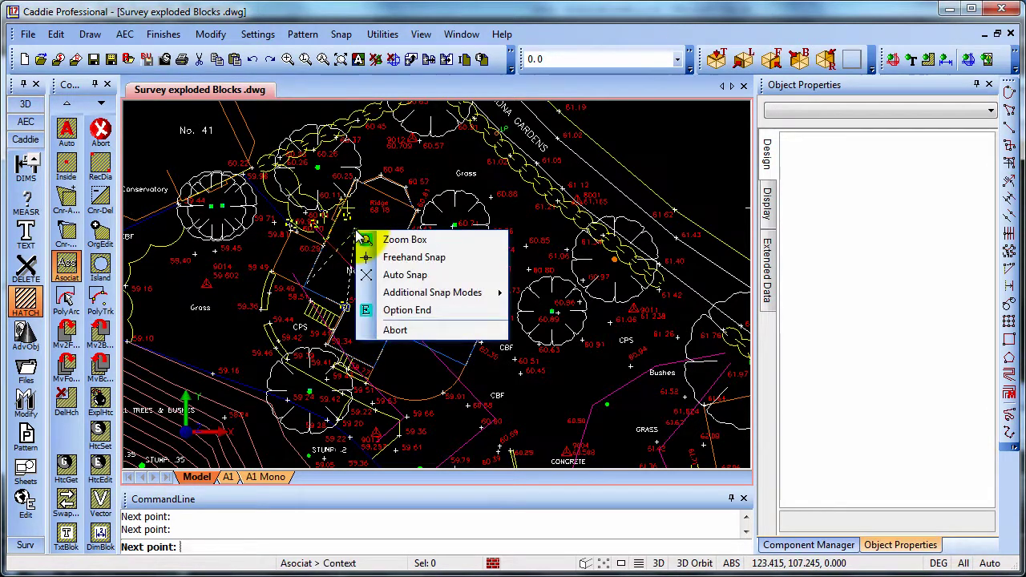
click(423, 313)
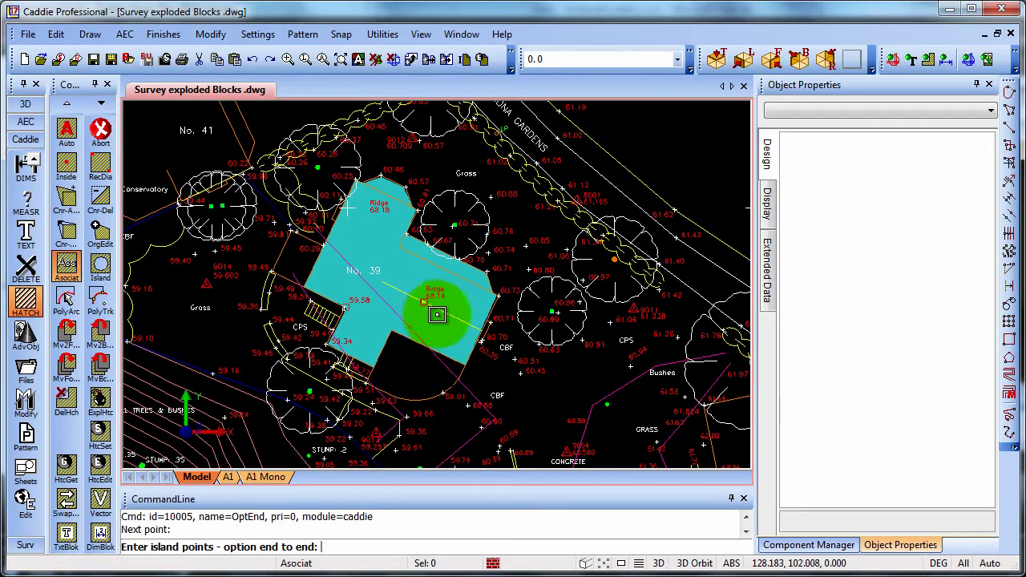
key(Escape)
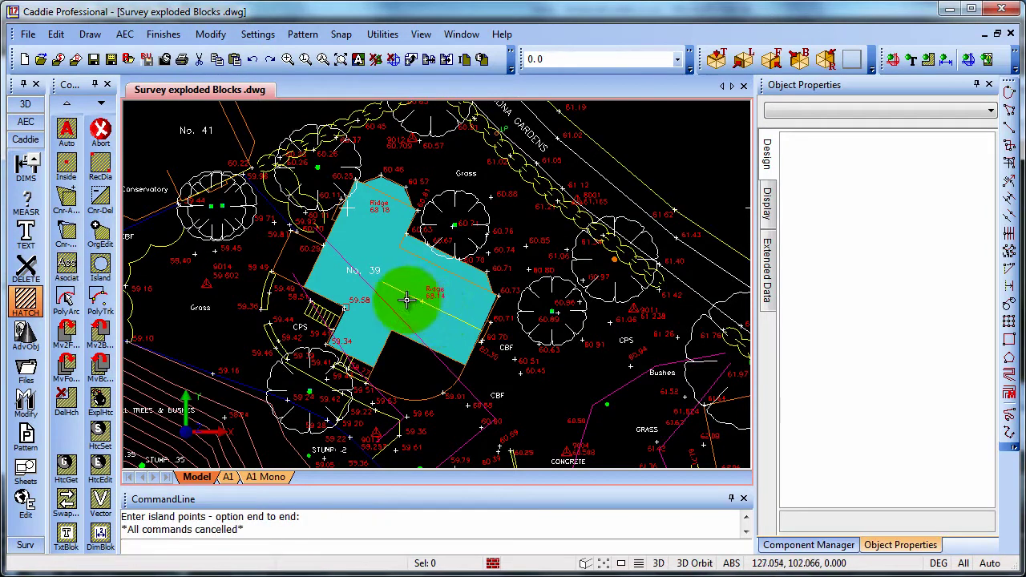
Step: Select the fill hatch on the No. 39 building and start the Move command on it
click(370, 220)
right_click(411, 293)
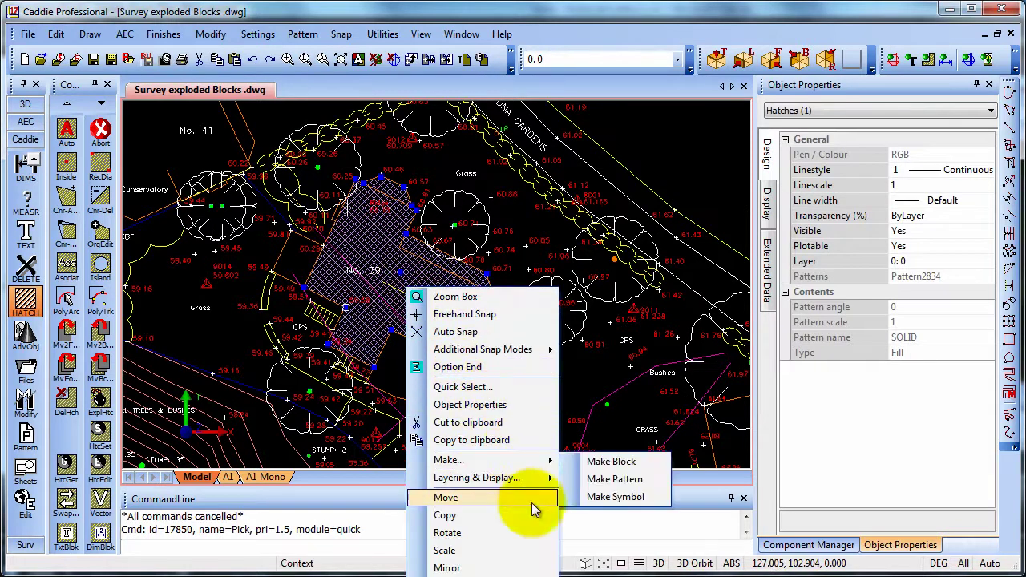
click(533, 503)
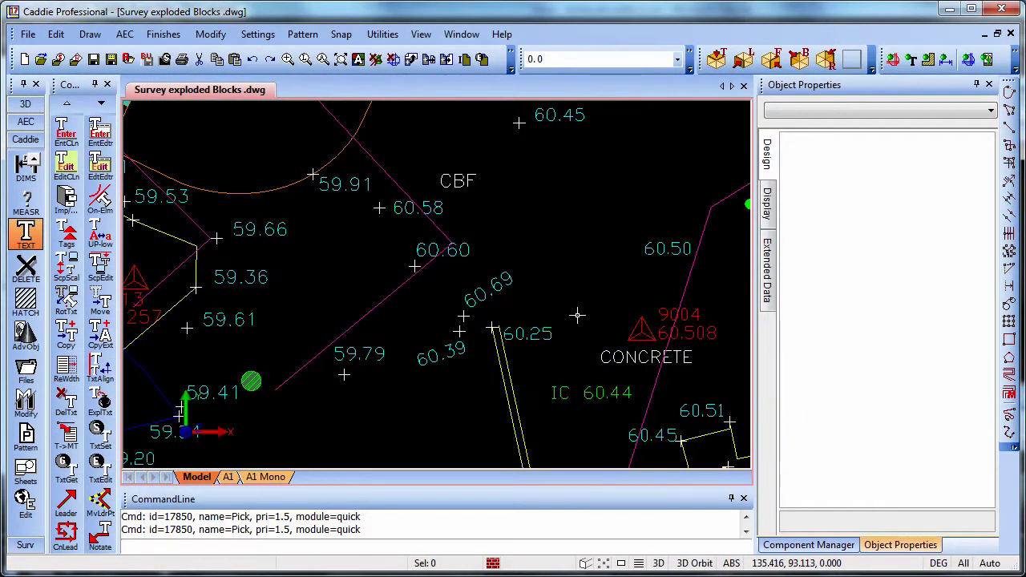
Step: Compare the text styles of the 60.25 level text and the rotated 60.39 level text in their object properties
scroll(577, 316, down, 2)
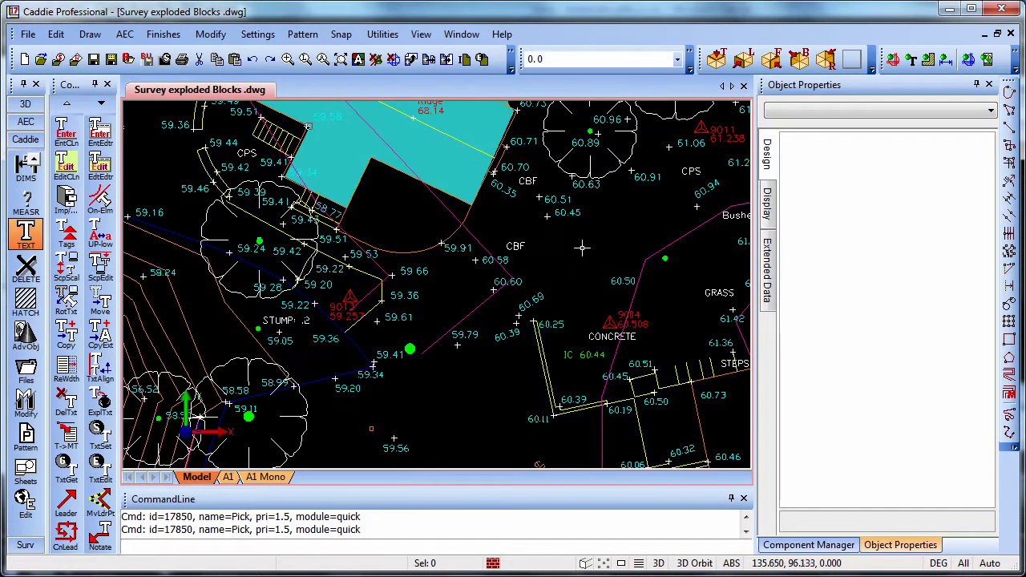
mouse_move(582, 249)
middle_down()
mouse_move(412, 318)
mouse_move(452, 255)
middle_up()
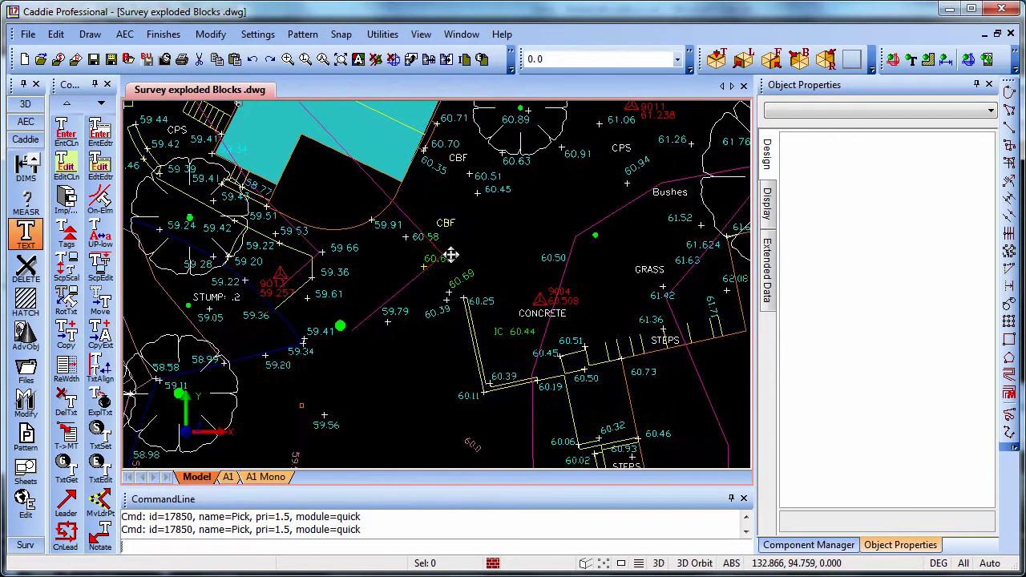
scroll(551, 362, down, 1)
scroll(551, 363, up, 3)
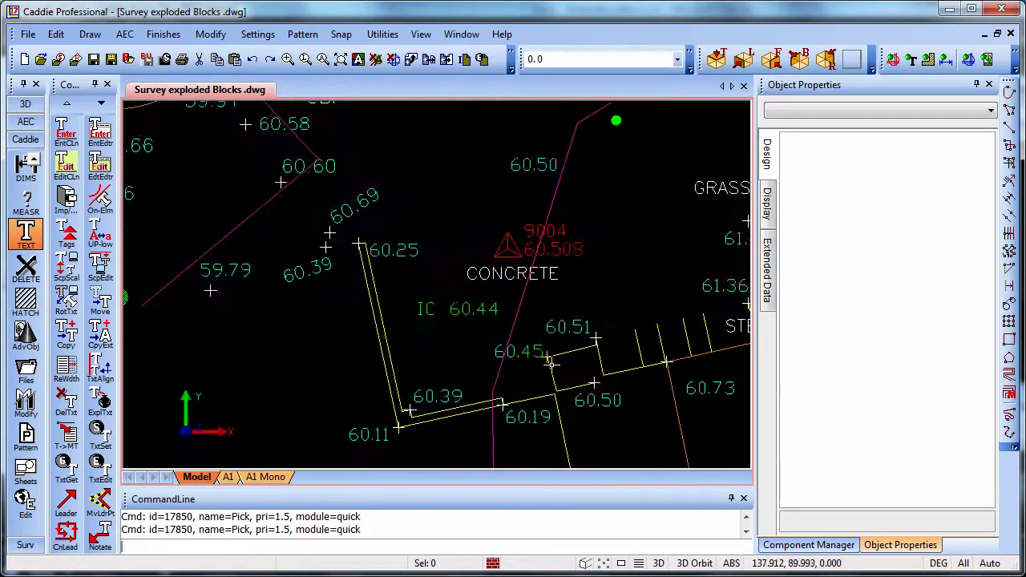
middle_drag(561, 385, 575, 342)
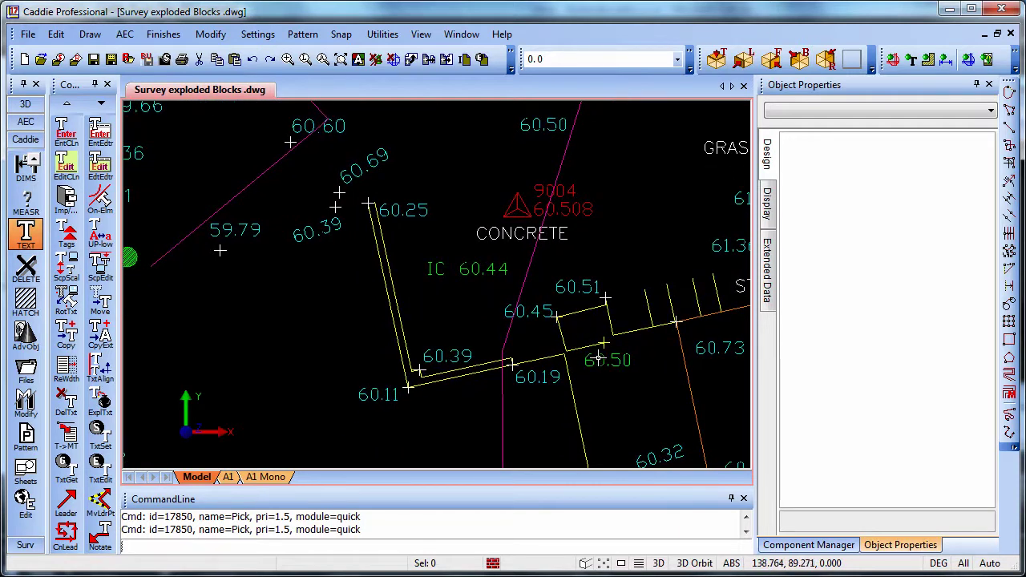
click(405, 211)
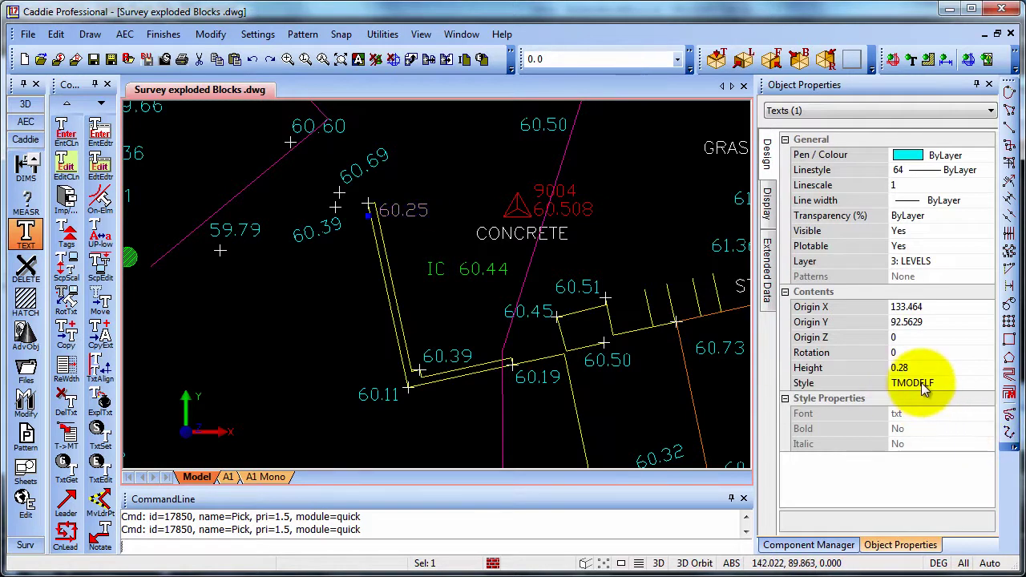
click(425, 237)
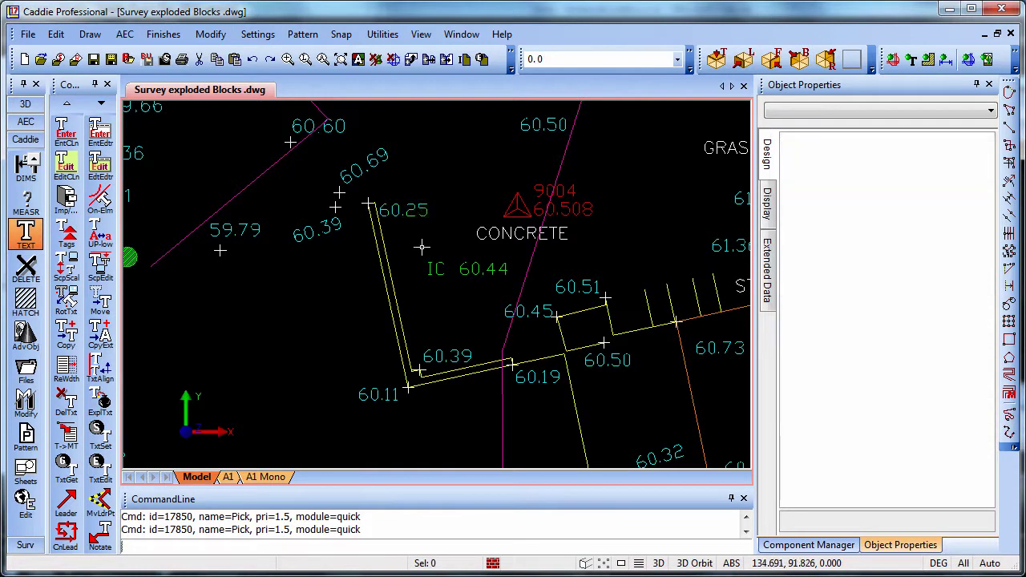
click(308, 235)
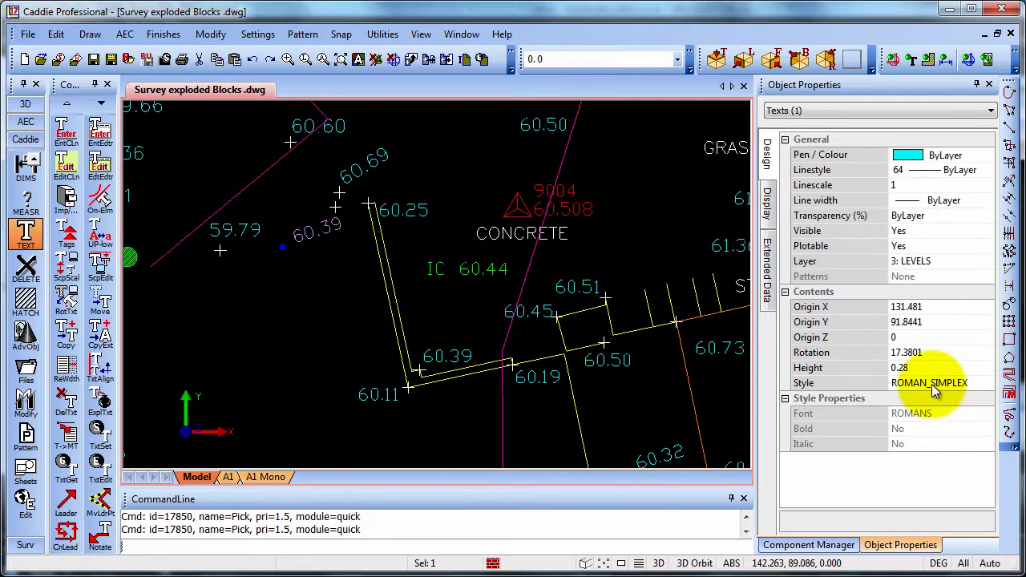
key(Escape)
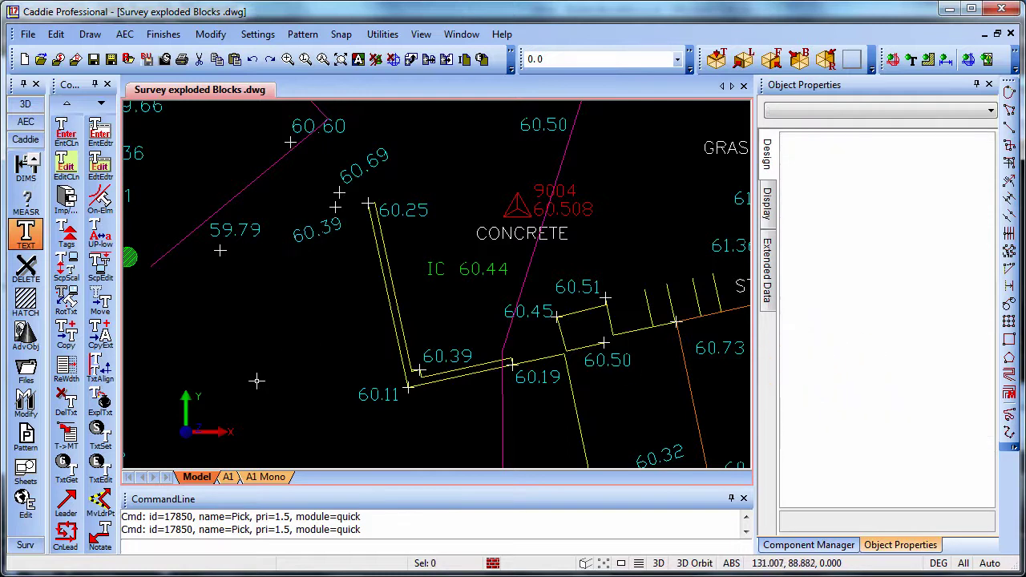
Step: Change the font of the TMODELF text style to Arial through the text parameter settings and apply it
click(100, 431)
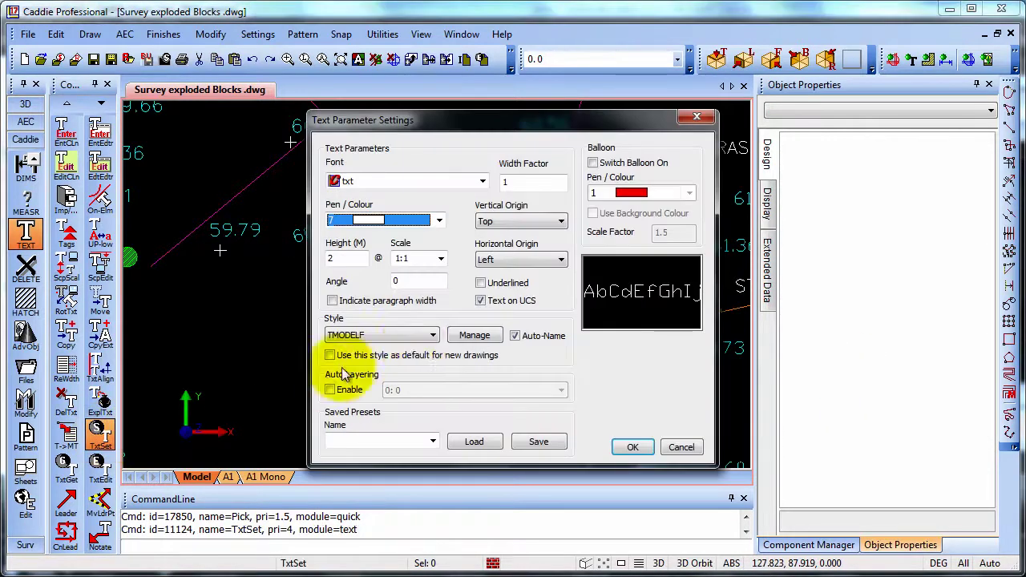
click(474, 335)
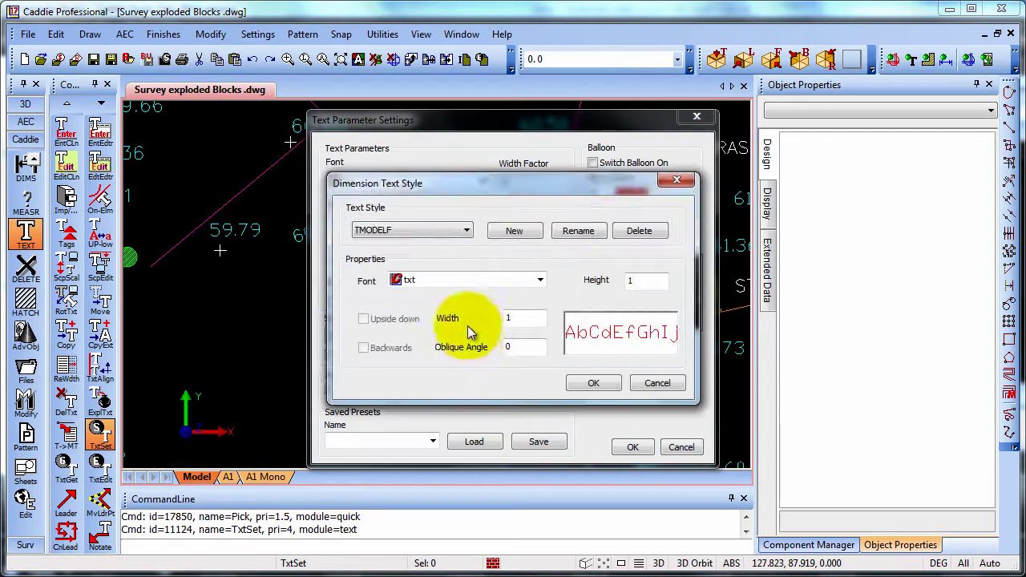
drag(472, 184, 471, 155)
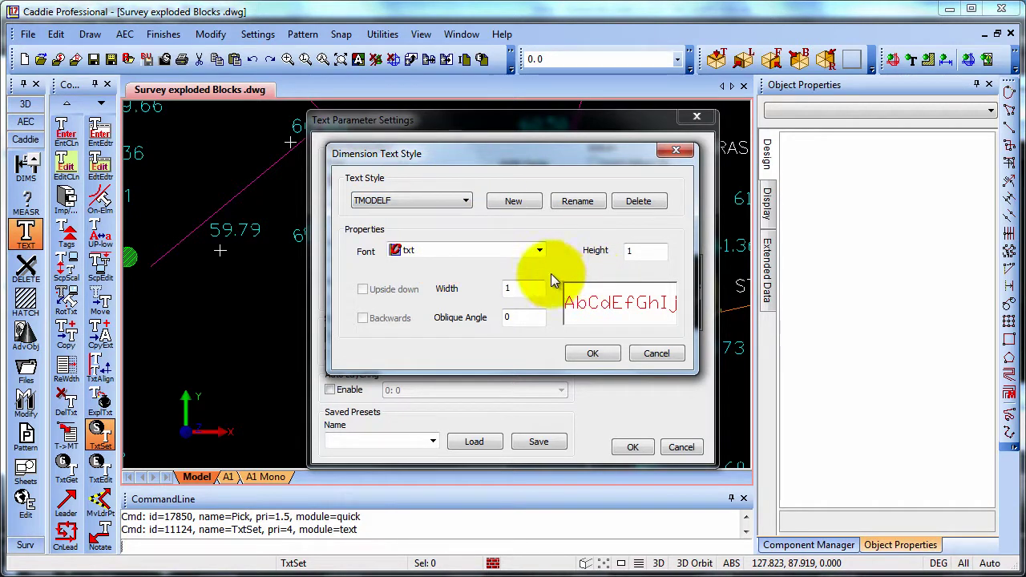
click(540, 250)
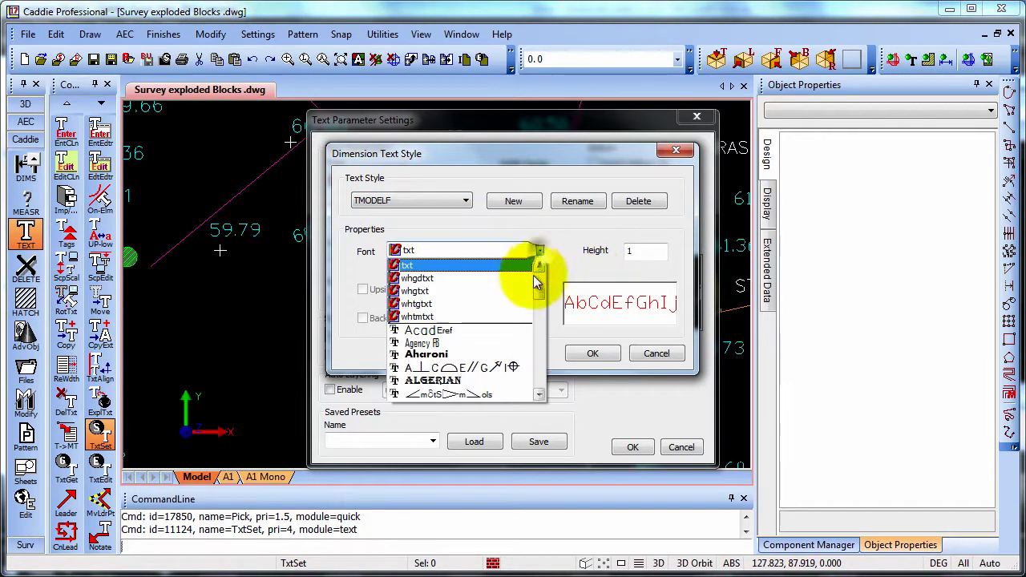
click(539, 394)
click(539, 393)
click(539, 393)
click(539, 394)
click(539, 394)
click(538, 394)
click(539, 393)
click(539, 394)
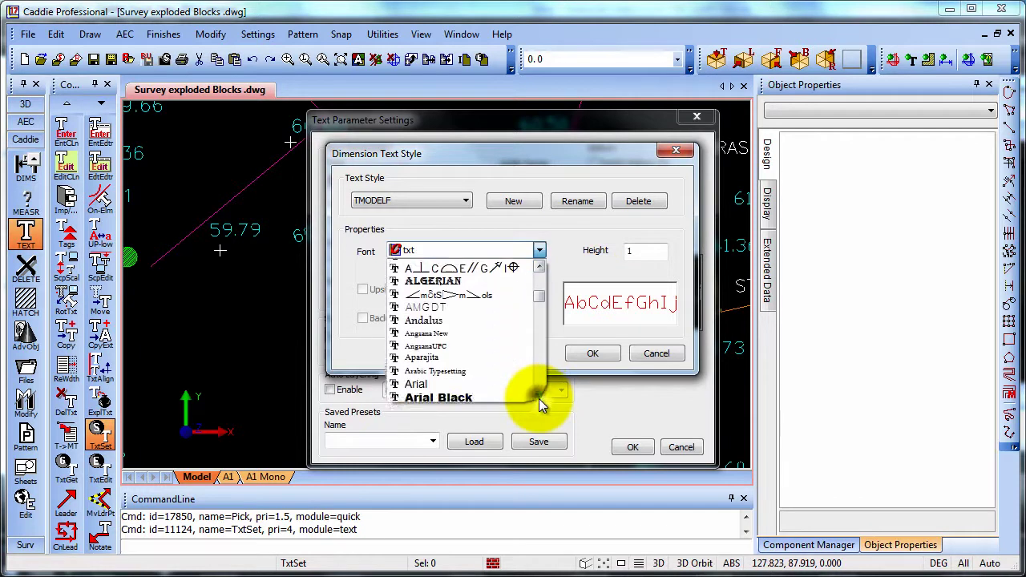
click(538, 394)
click(437, 369)
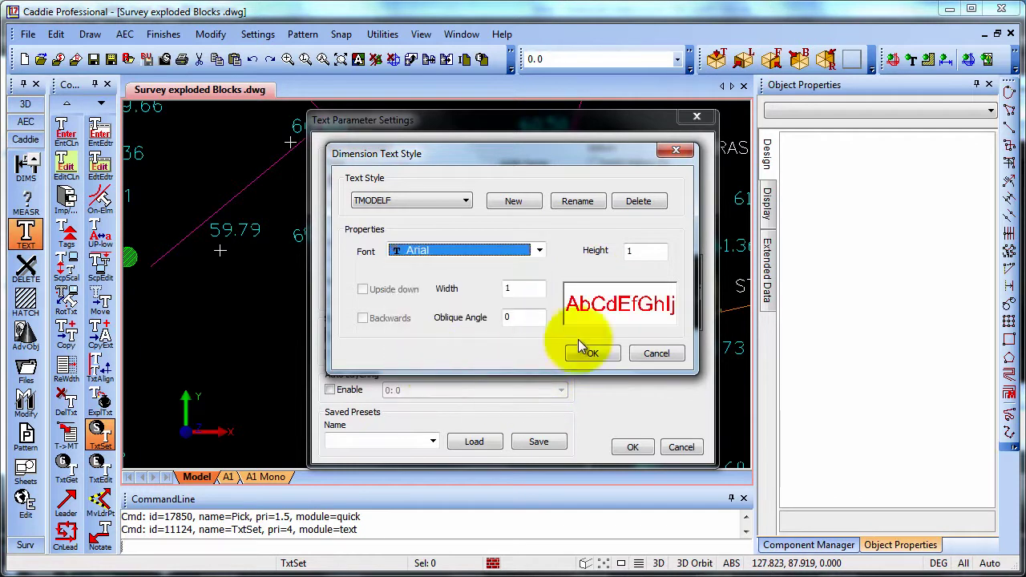
click(461, 254)
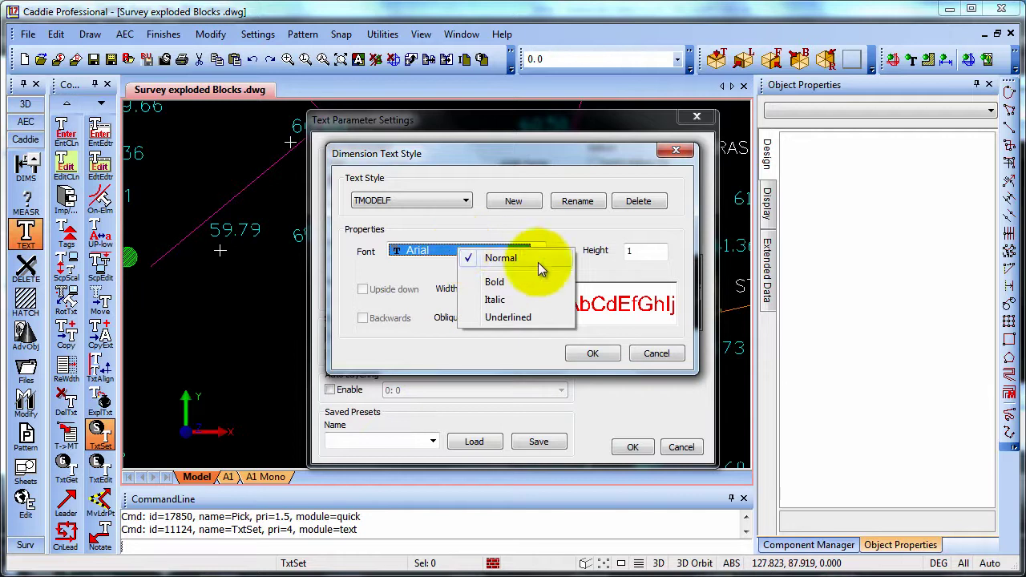
click(449, 225)
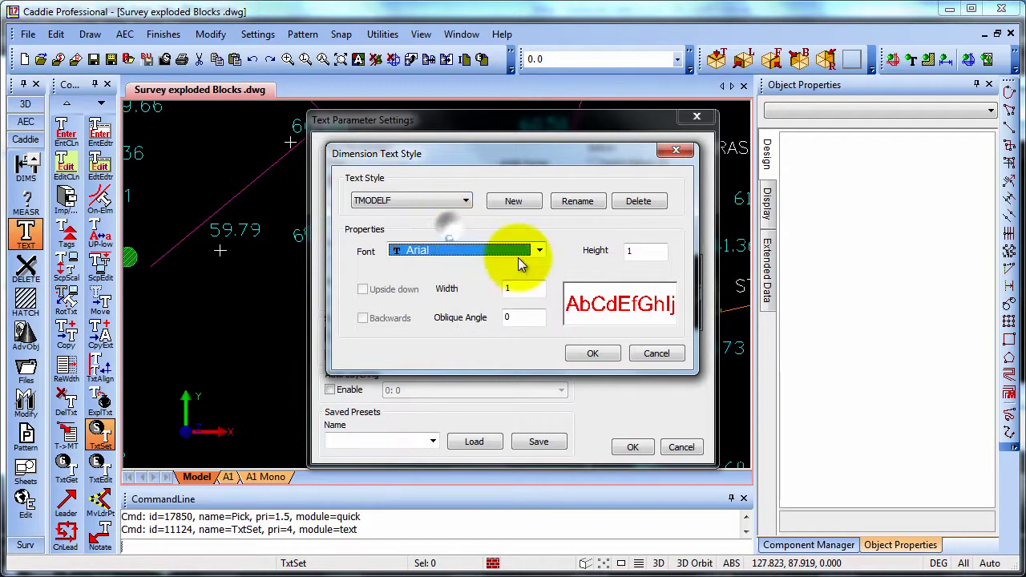
click(603, 353)
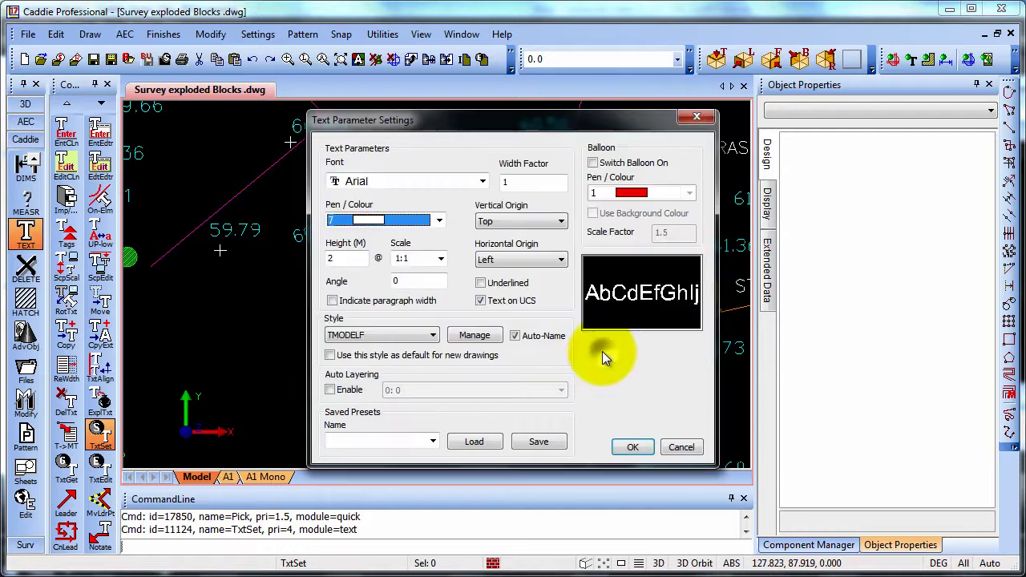
click(622, 449)
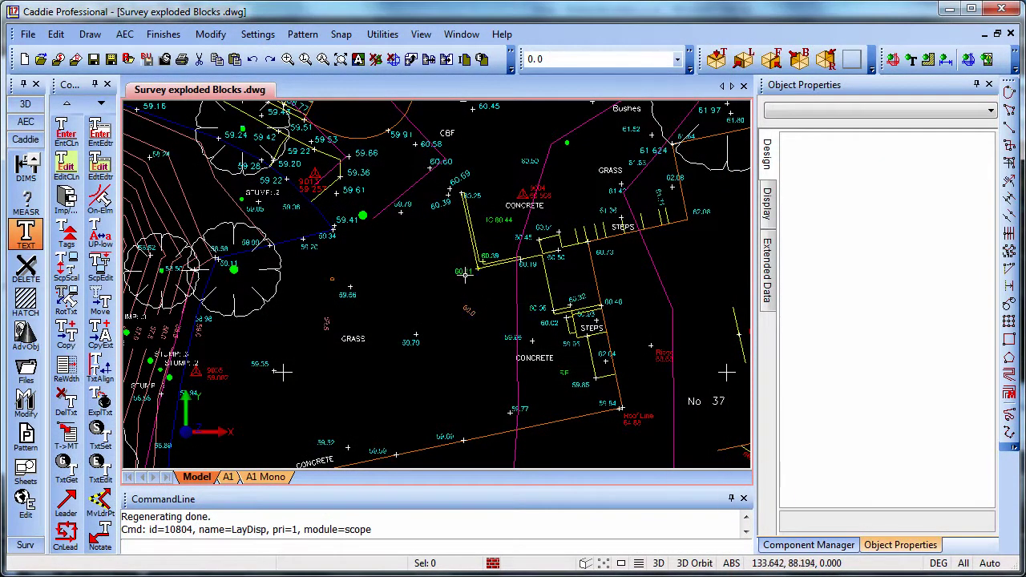
Step: Select the 60.11 level text and display only the layer it belongs to
scroll(465, 274, up, 3)
scroll(465, 274, up, 1)
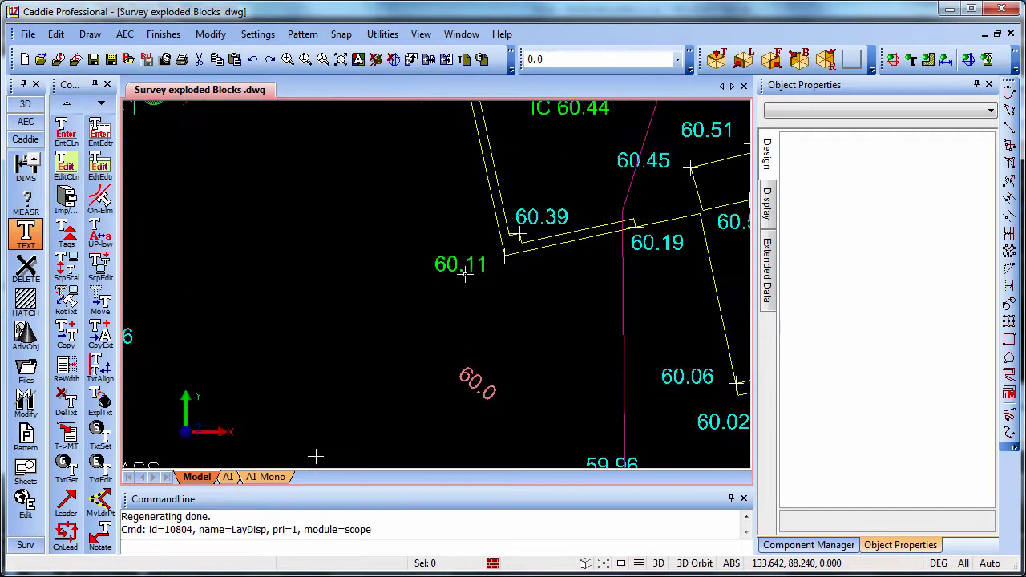
scroll(465, 274, down, 2)
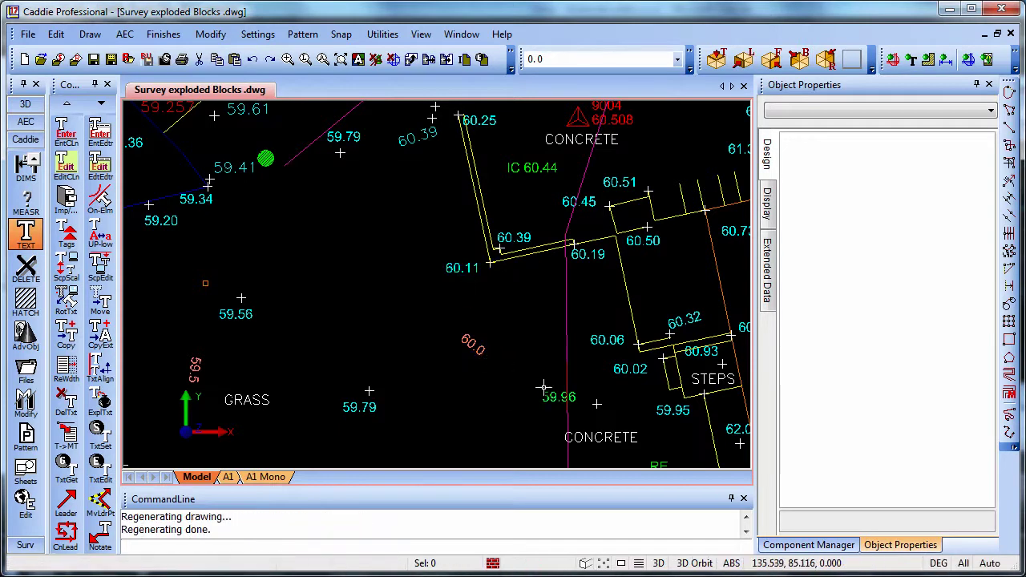
click(455, 268)
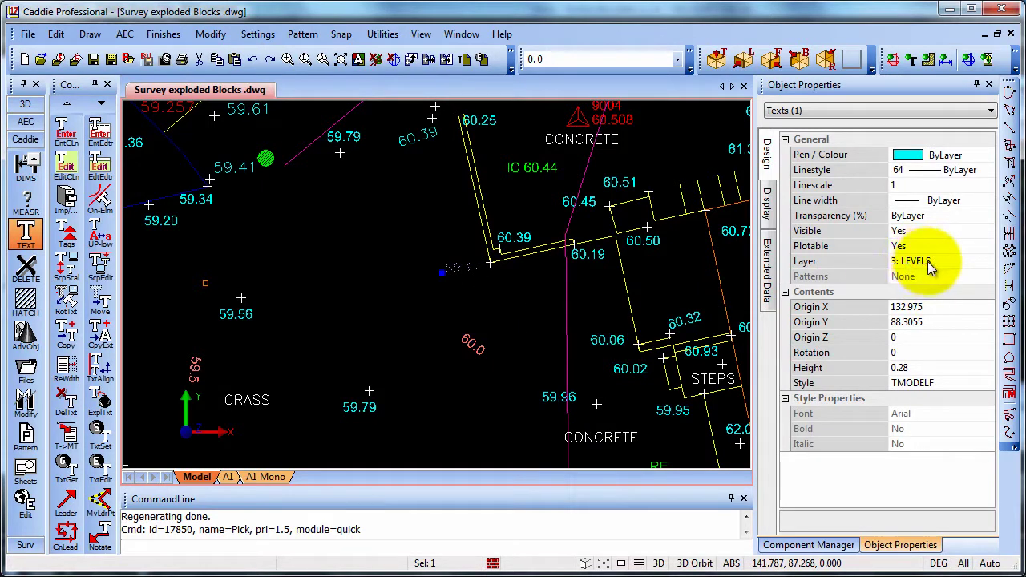
right_click(386, 234)
mouse_move(490, 448)
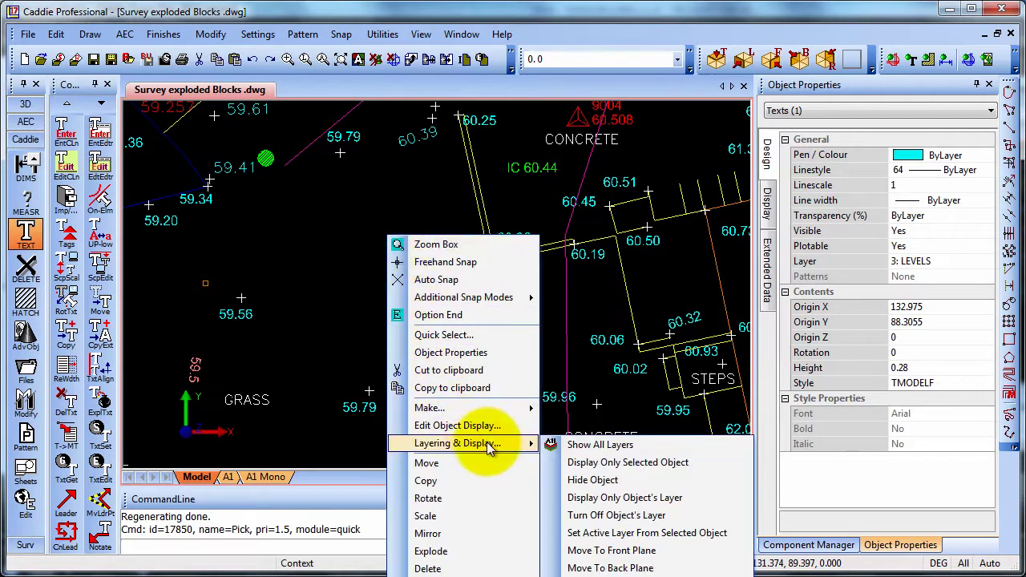
click(653, 501)
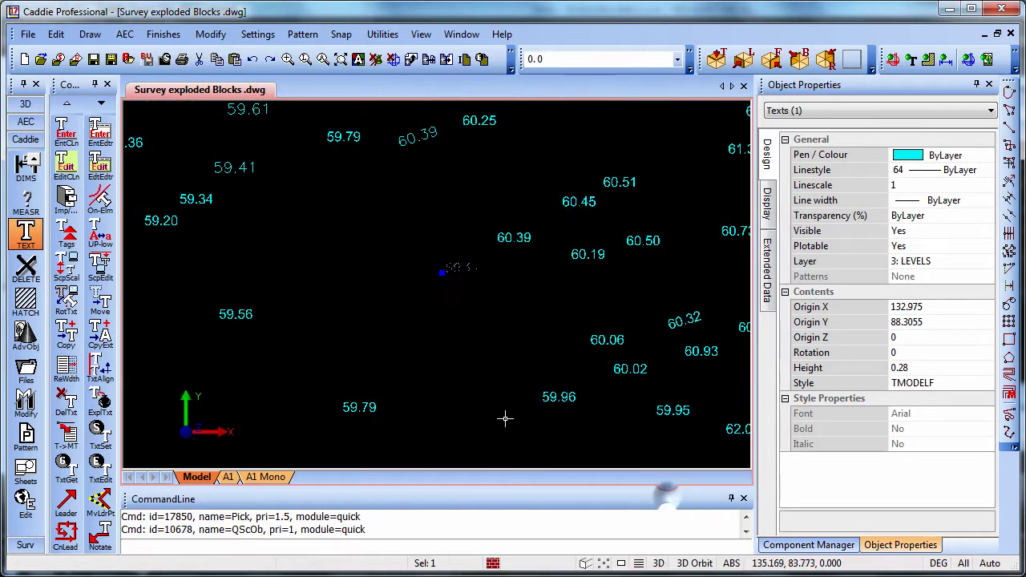
Step: Select all the isolated level texts with a rectangle, examine their properties and fonts, and clear the selection
scroll(452, 277, down, 3)
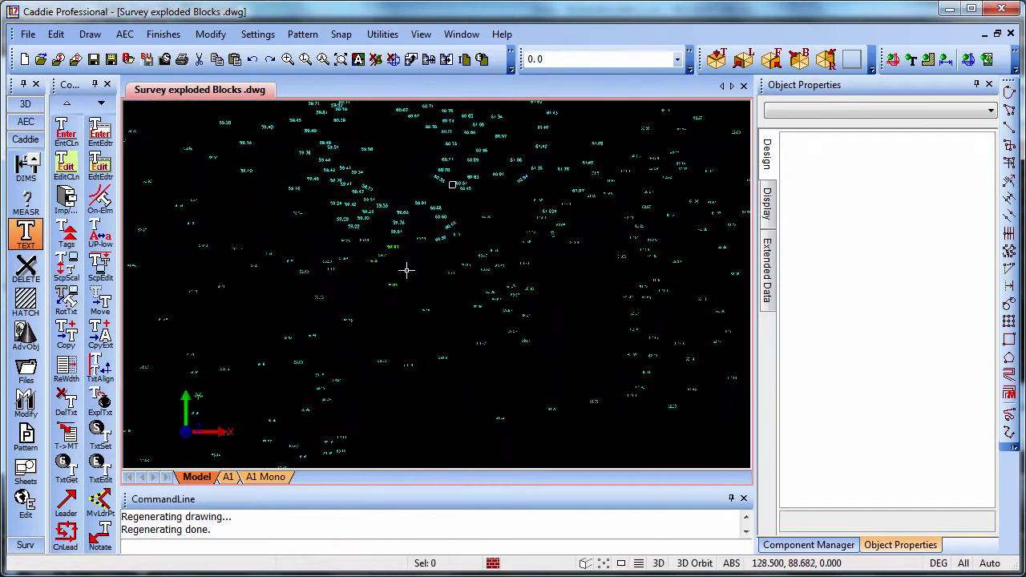
scroll(406, 271, down, 5)
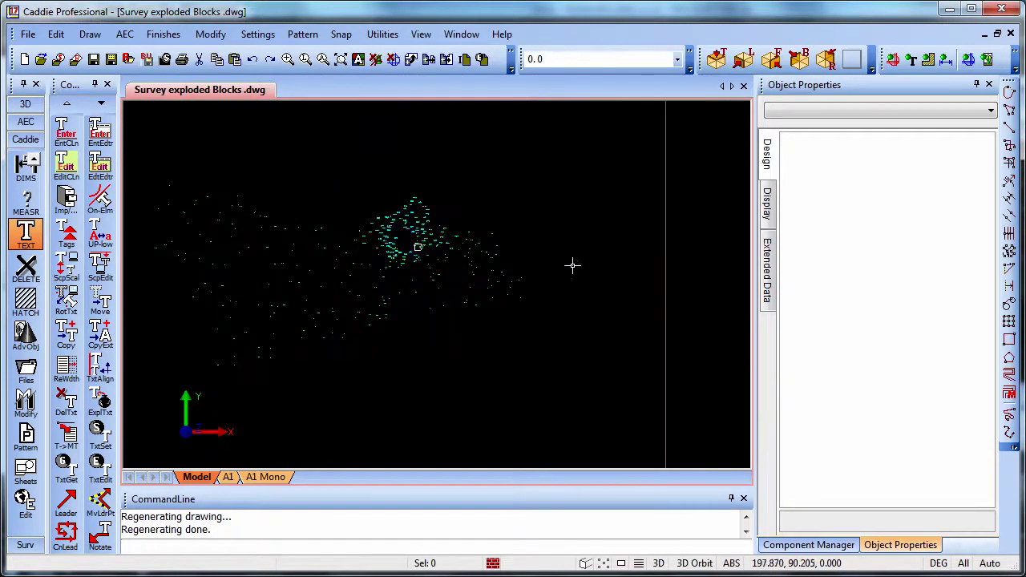
middle_drag(405, 250, 486, 247)
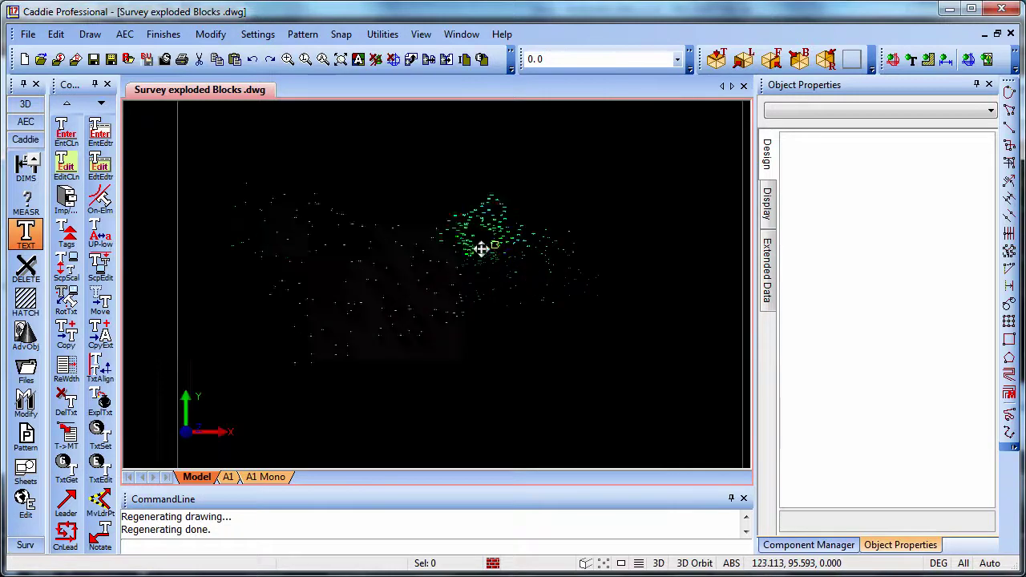
click(212, 145)
click(670, 409)
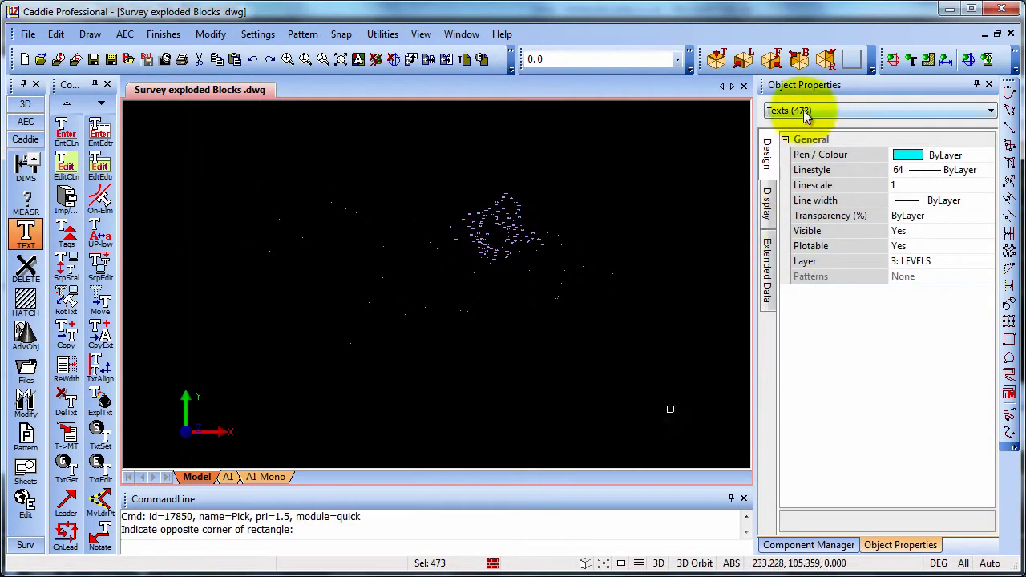
scroll(543, 251, up, 5)
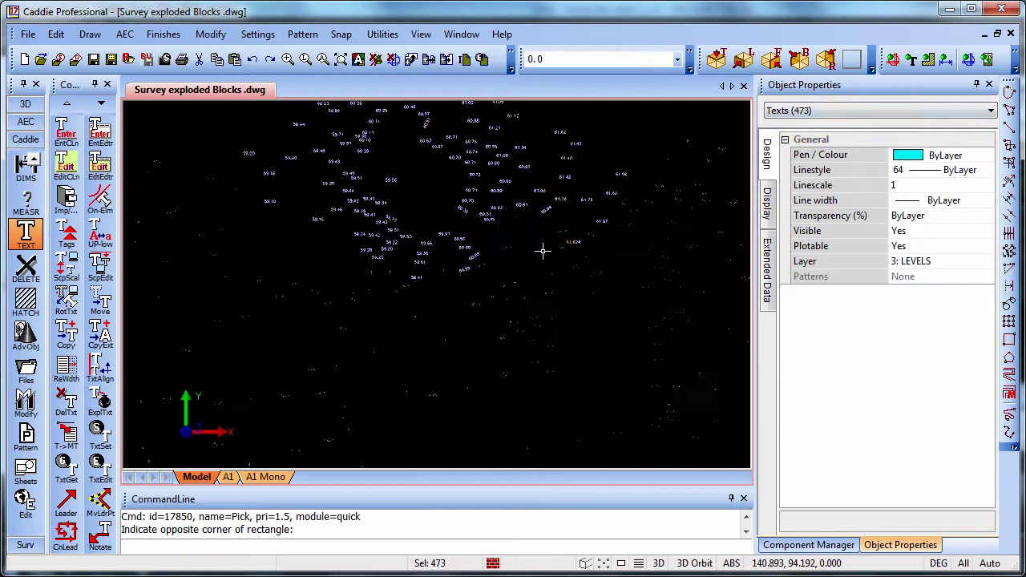
scroll(524, 227, up, 4)
scroll(525, 227, down, 3)
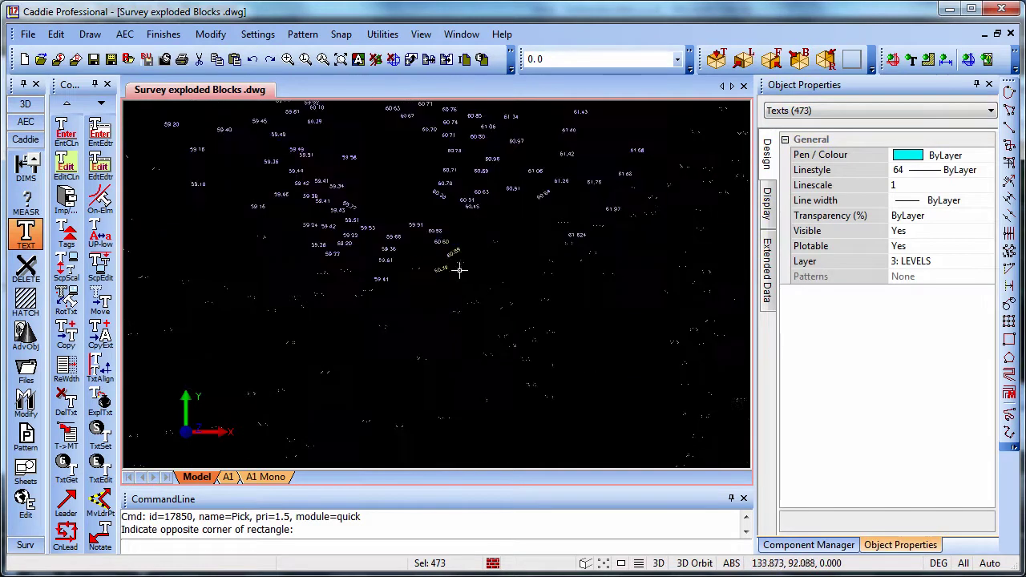
scroll(433, 234, up, 4)
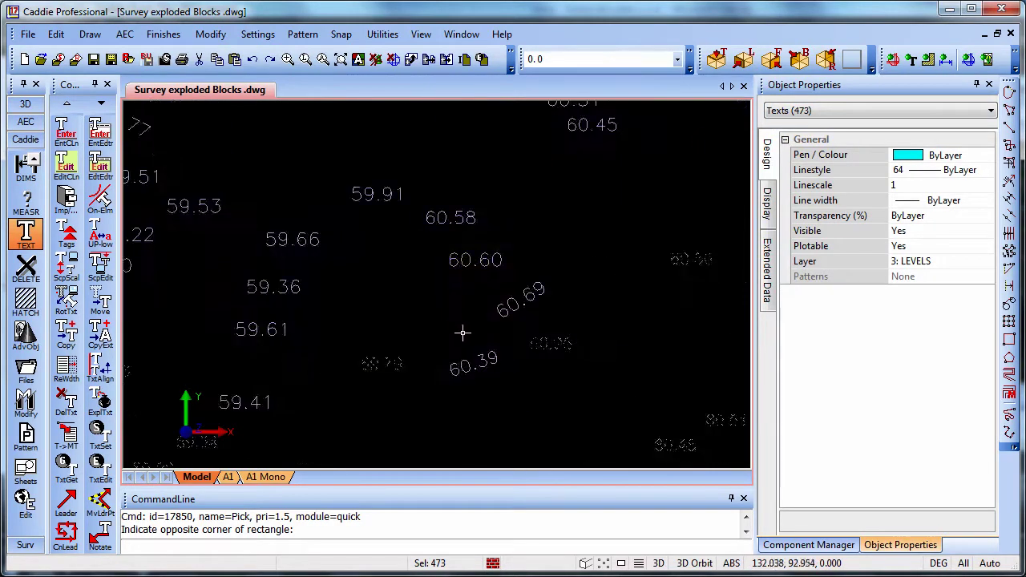
key(Escape)
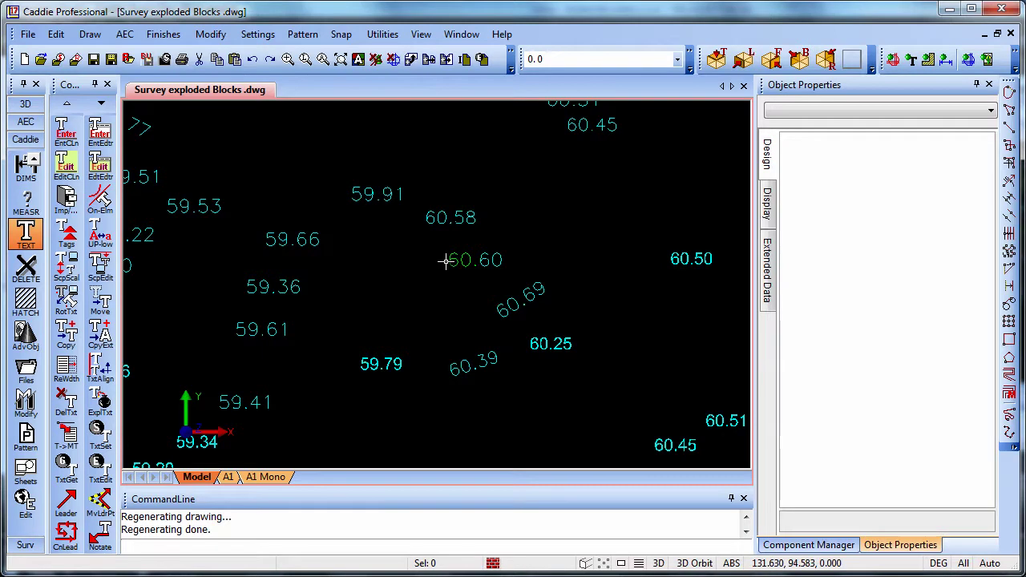
Step: Create a new layer named Converted Levels in the layer setup and accept it
right_click(471, 169)
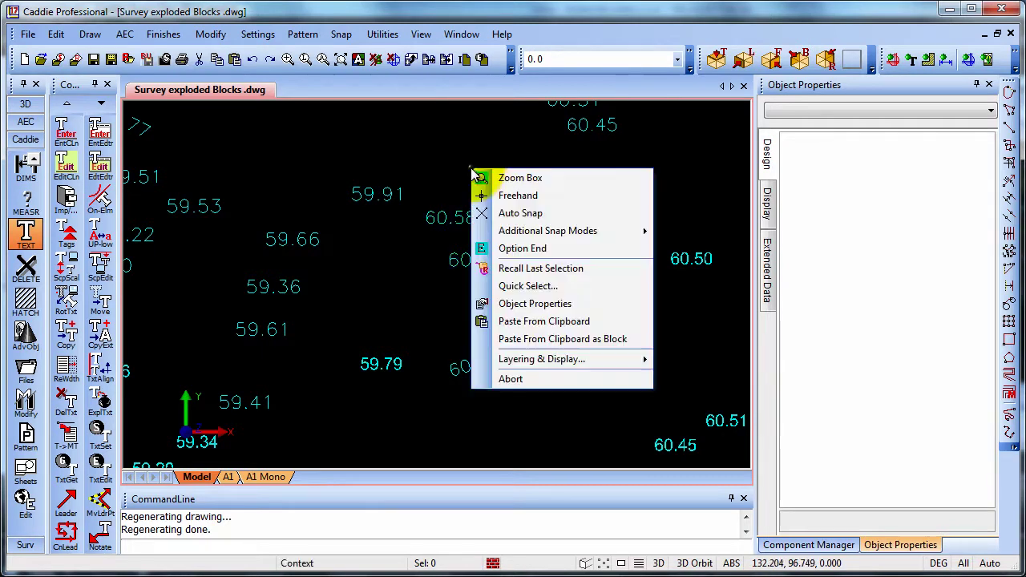
mouse_move(602, 357)
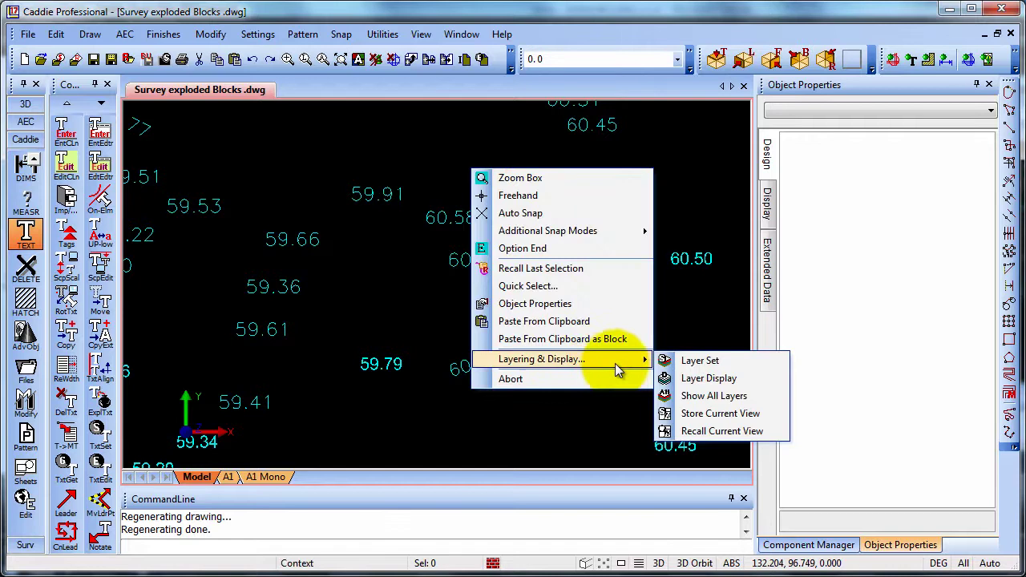
click(690, 362)
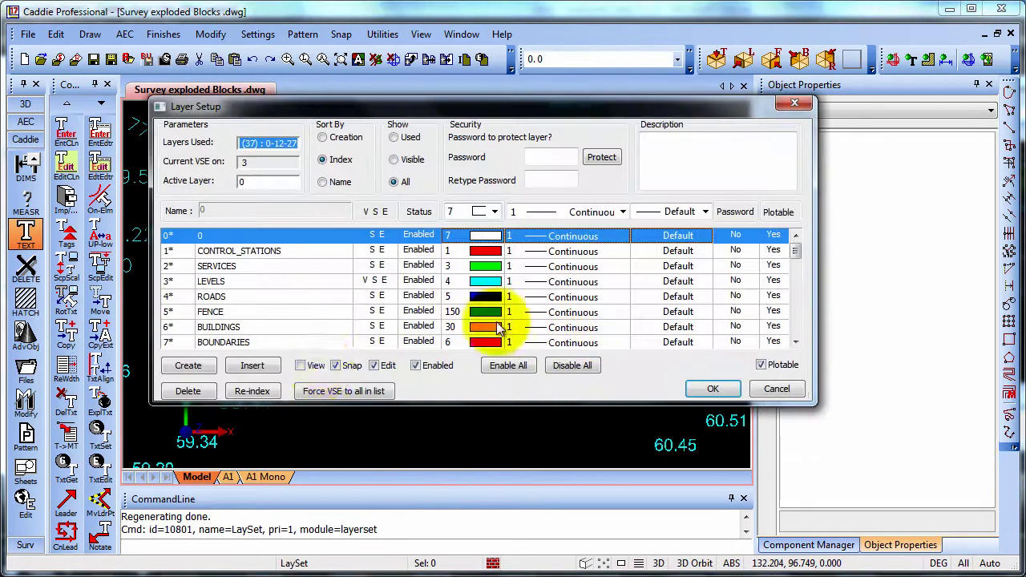
click(204, 367)
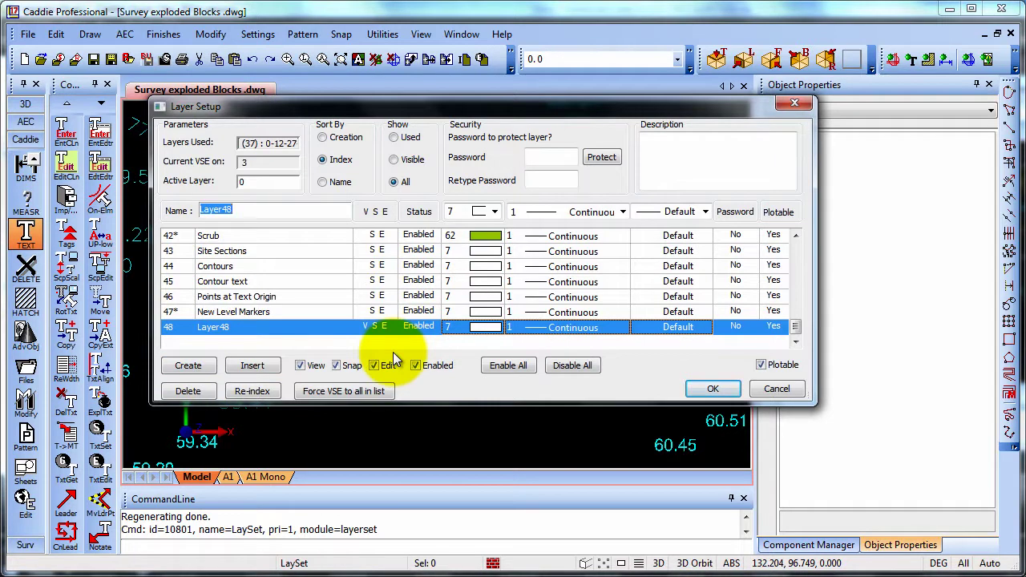
text(Converted Levels)
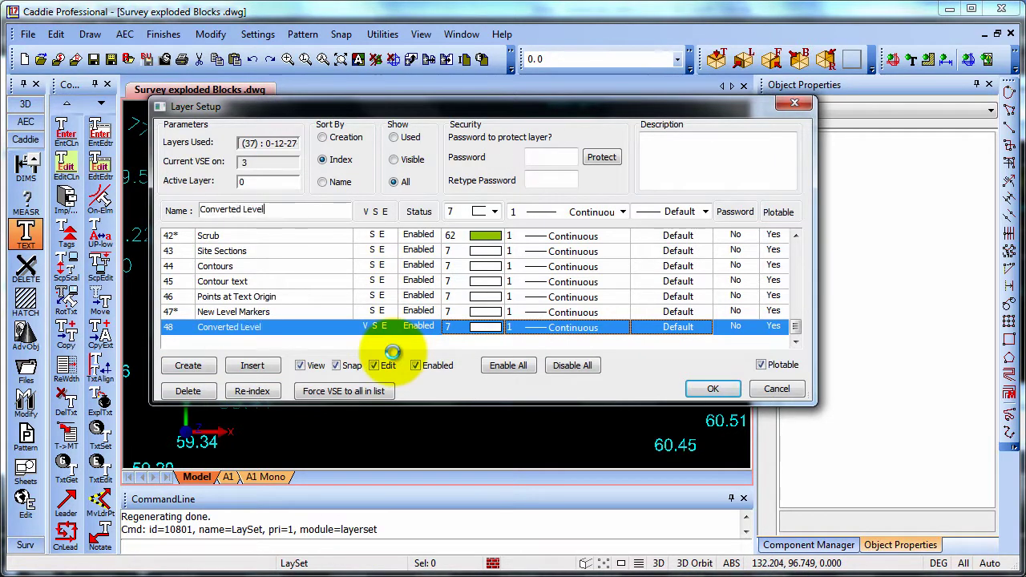
click(713, 389)
Step: Check the selection of the LEVELS and Converted Levels layers in the layer display list and accept it
right_click(585, 211)
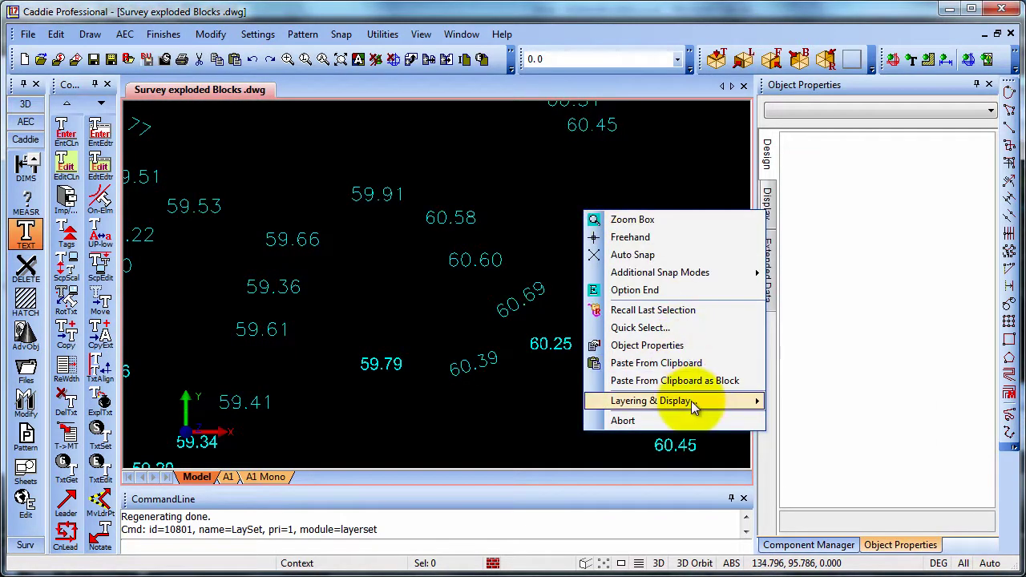
mouse_move(719, 403)
click(806, 416)
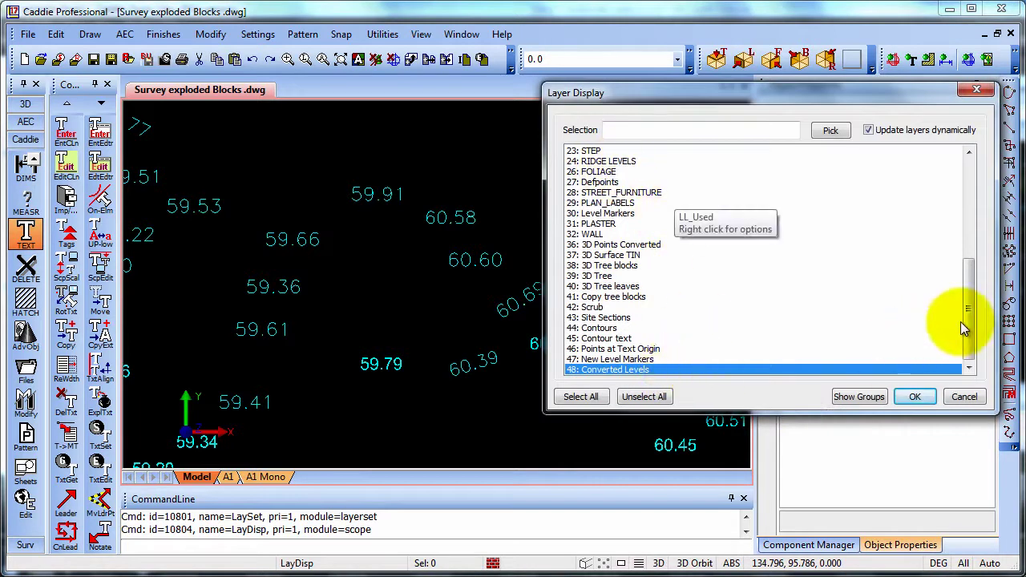
drag(968, 321, 636, 188)
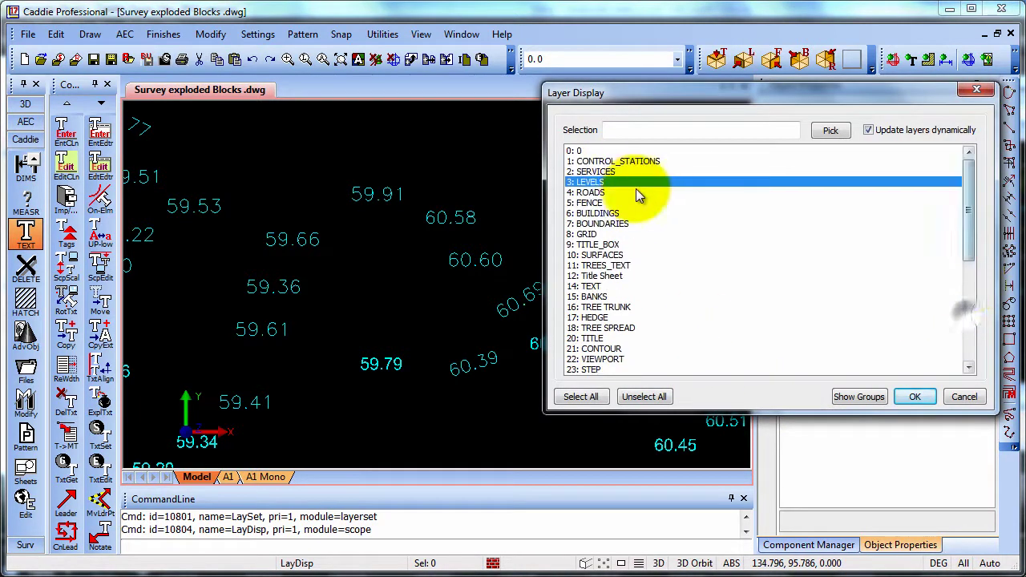
click(913, 396)
Step: Copy and increment all level texts in scope onto layer 48: Converted Levels with Copy Multiple, adding 100 at the start of the text
scroll(528, 224, down, 5)
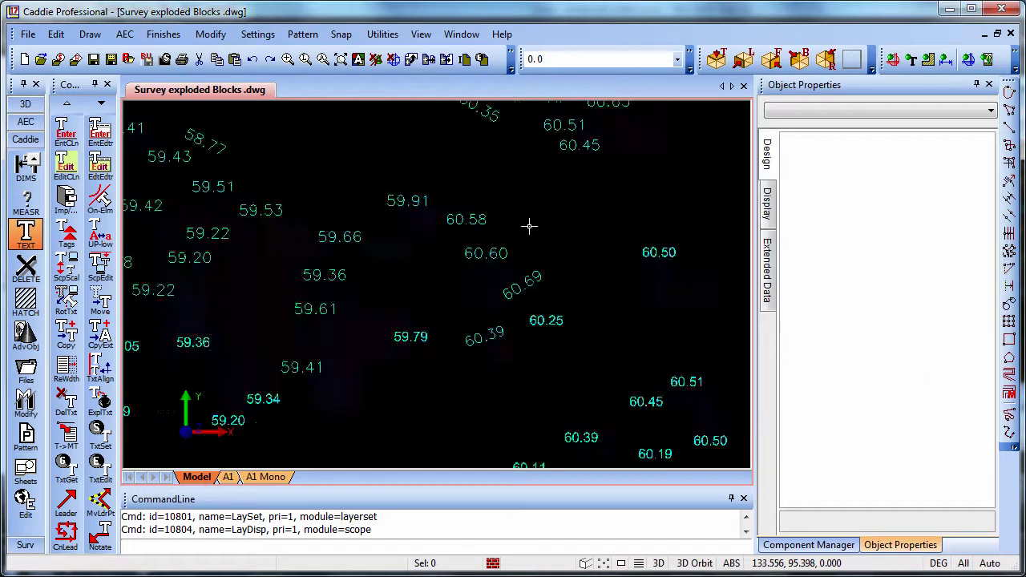
scroll(528, 223, up, 5)
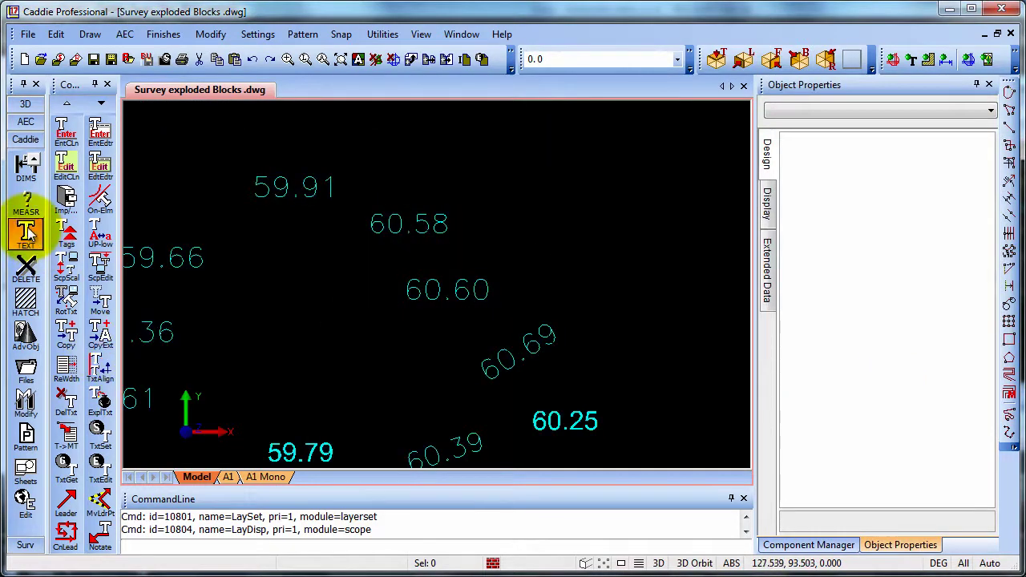
click(98, 345)
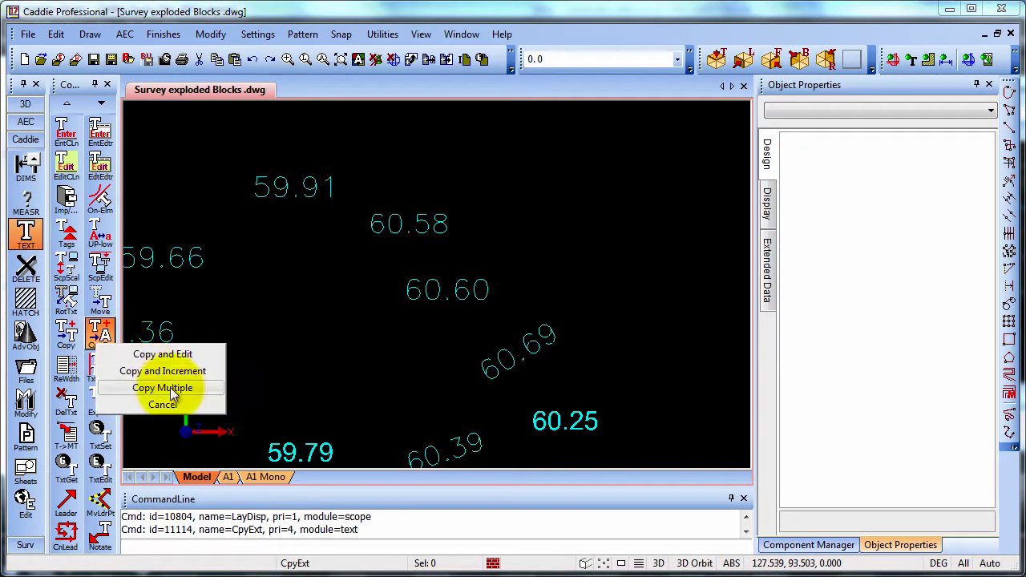
click(170, 388)
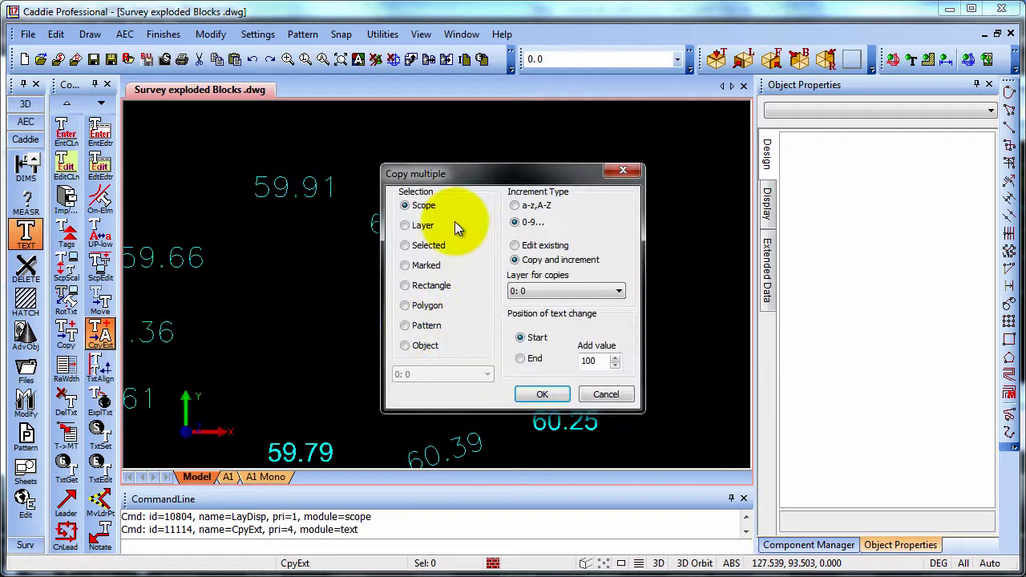
drag(449, 178, 498, 141)
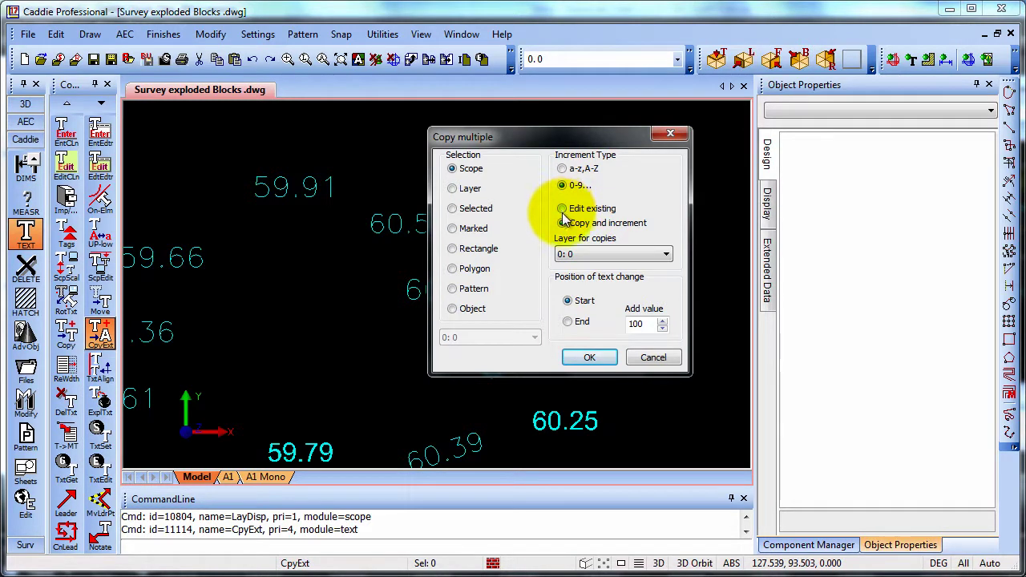
click(592, 253)
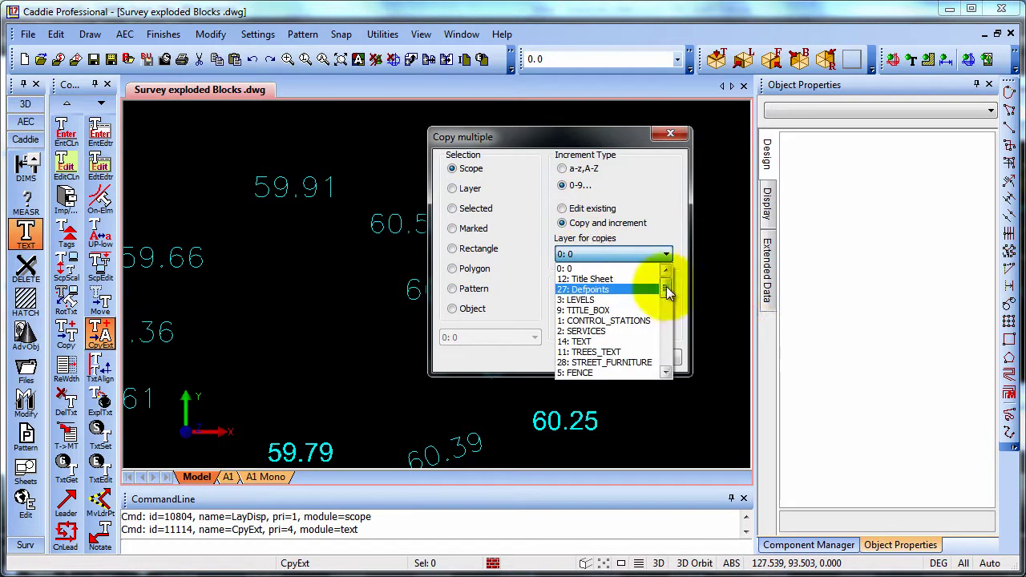
drag(666, 285, 665, 371)
click(622, 373)
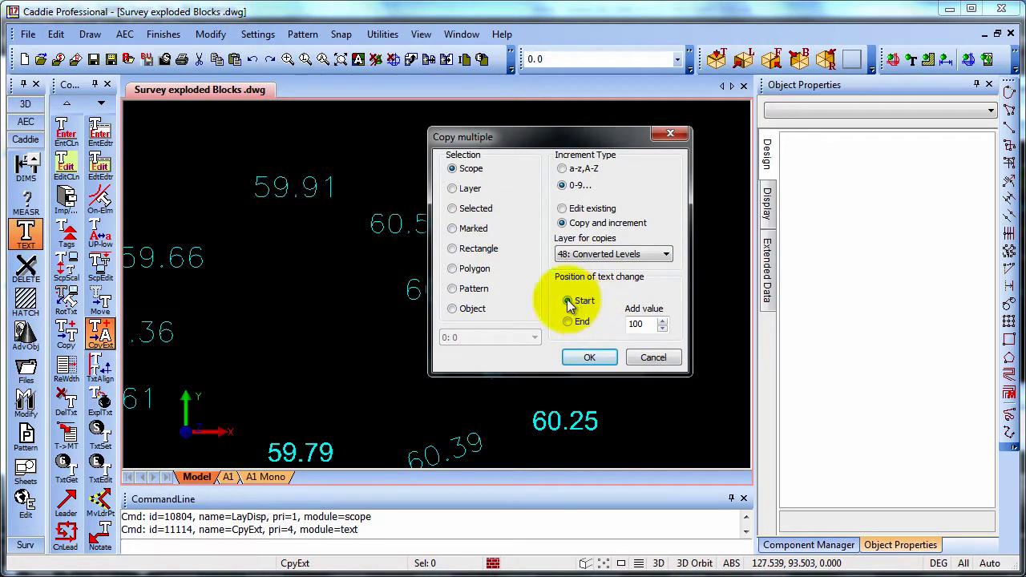
double_click(632, 325)
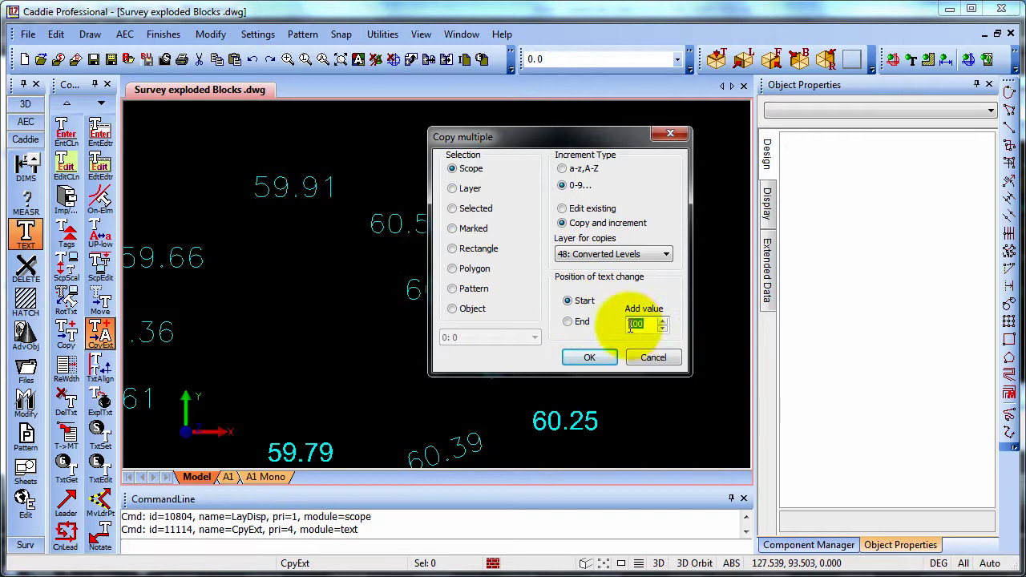
click(569, 302)
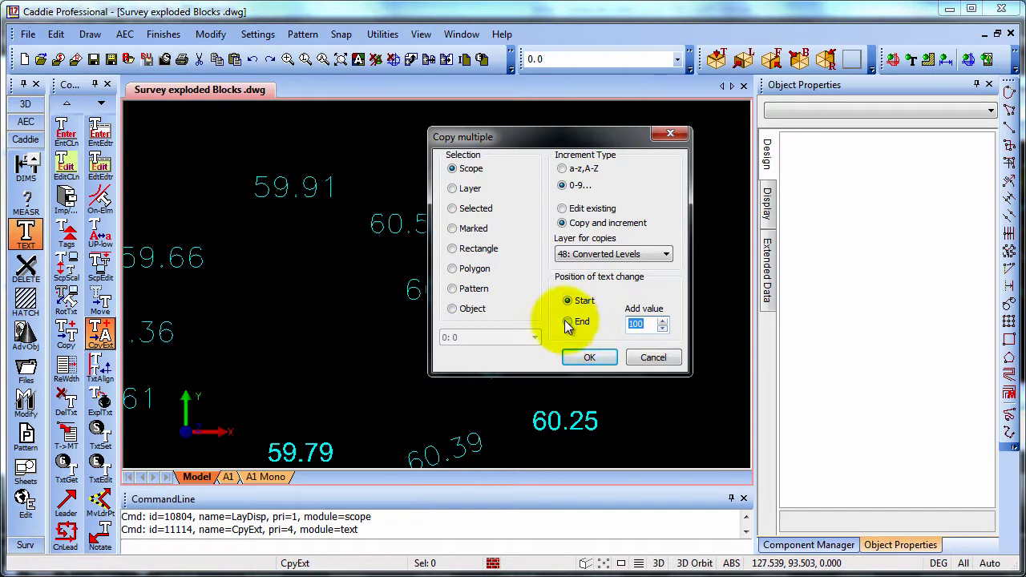
click(590, 362)
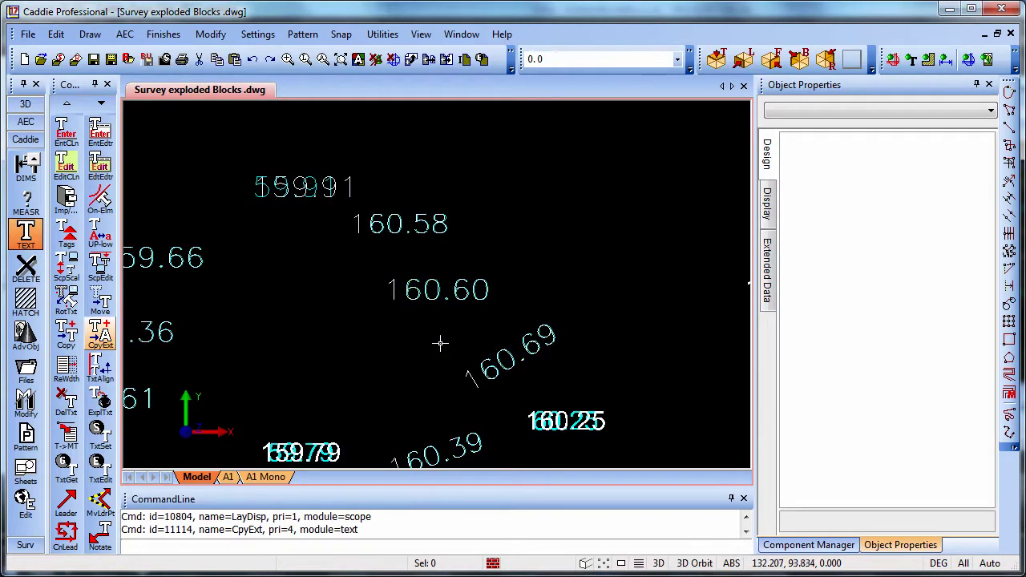
Step: Move the original rotated 60.39 level text slightly below its incremented copy so the two no longer overlap
middle_drag(473, 366, 529, 210)
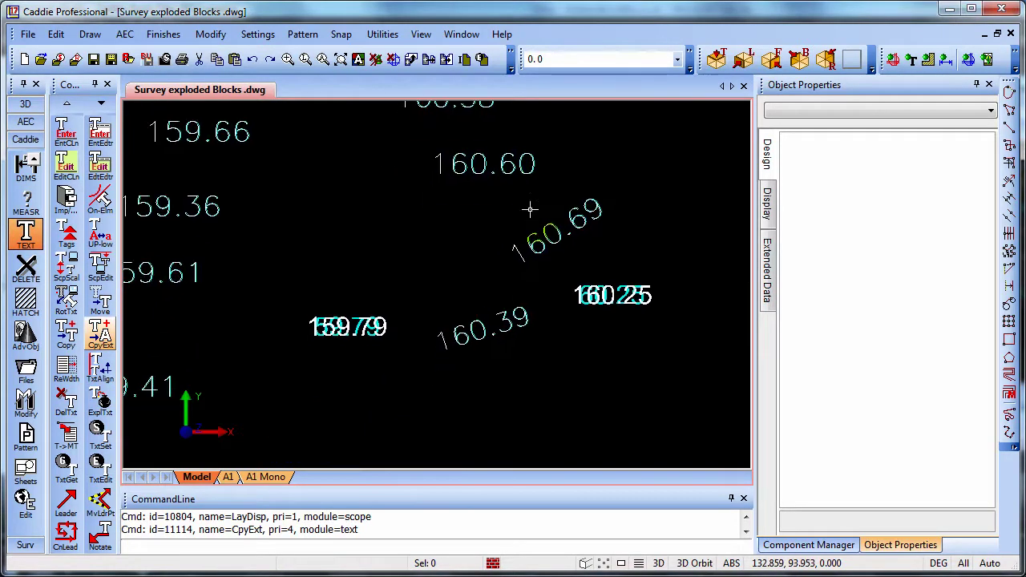
scroll(462, 338, up, 3)
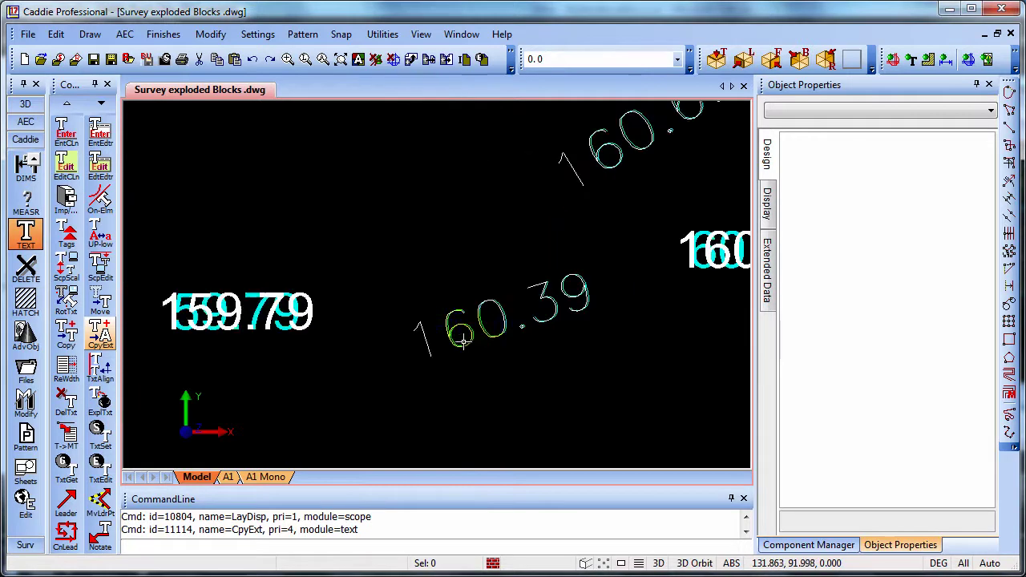
click(513, 322)
click(411, 365)
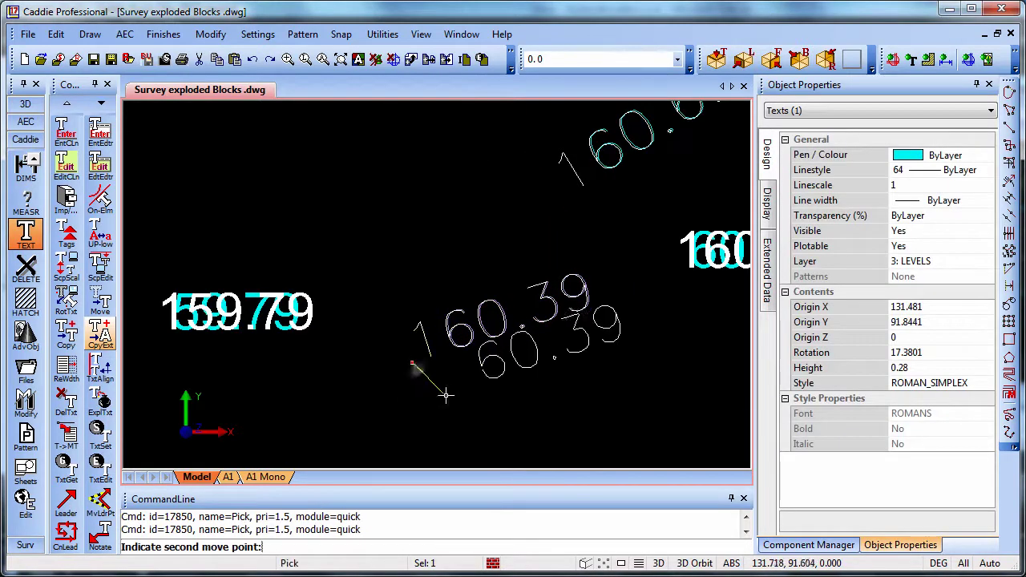
click(446, 401)
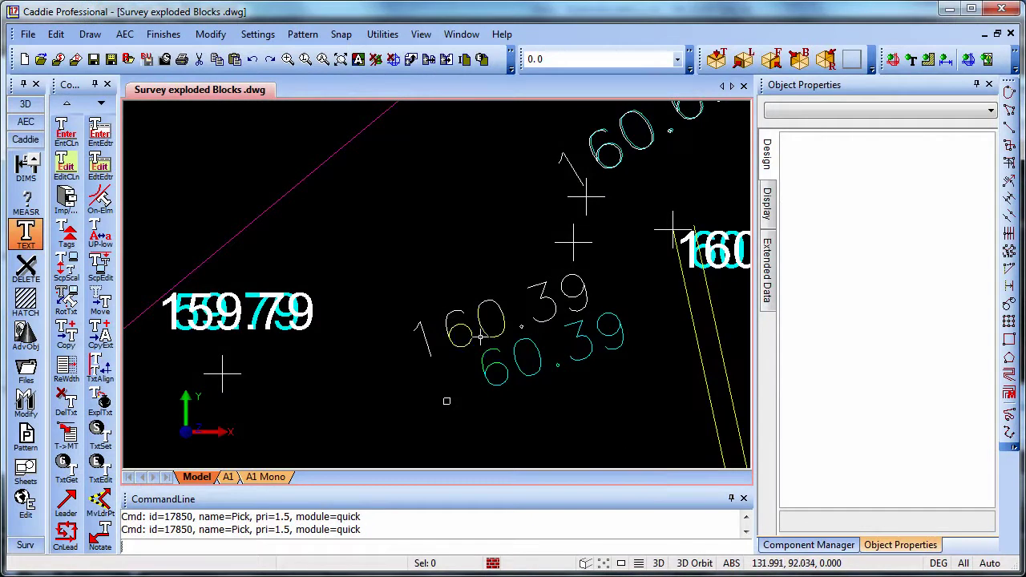
Step: Load the DTM application and open its Mesh tools
right_click(27, 122)
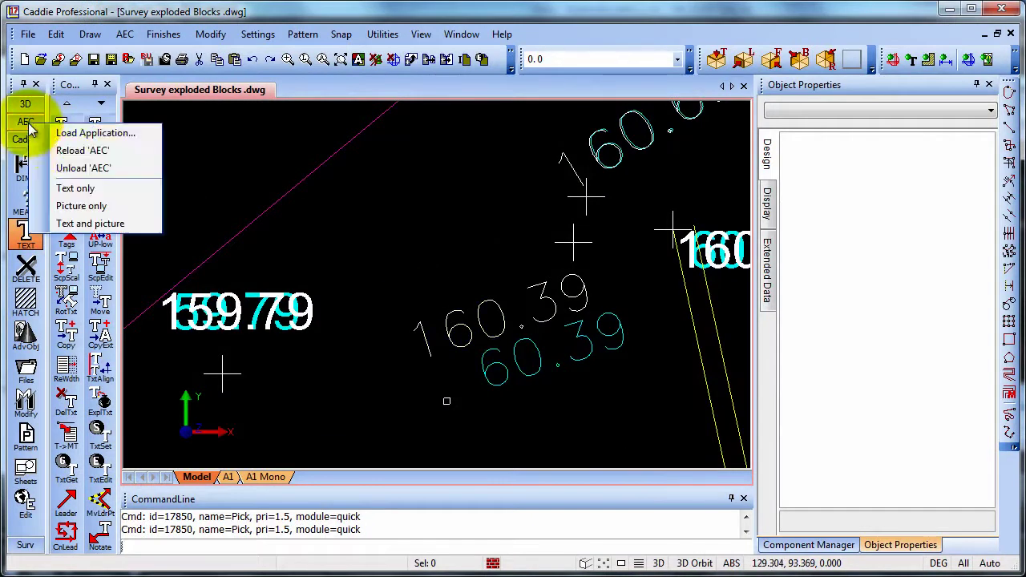
click(87, 133)
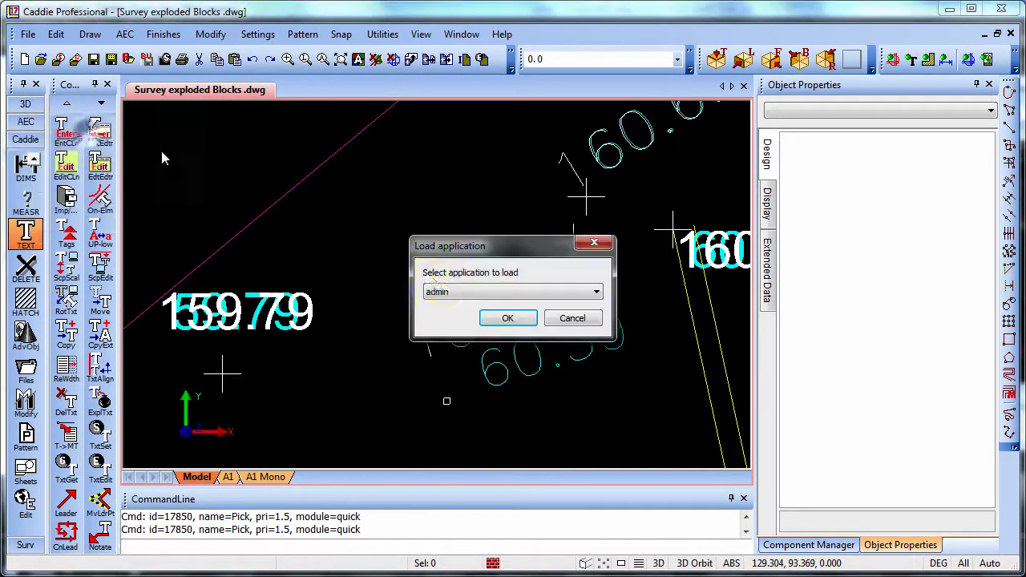
click(458, 292)
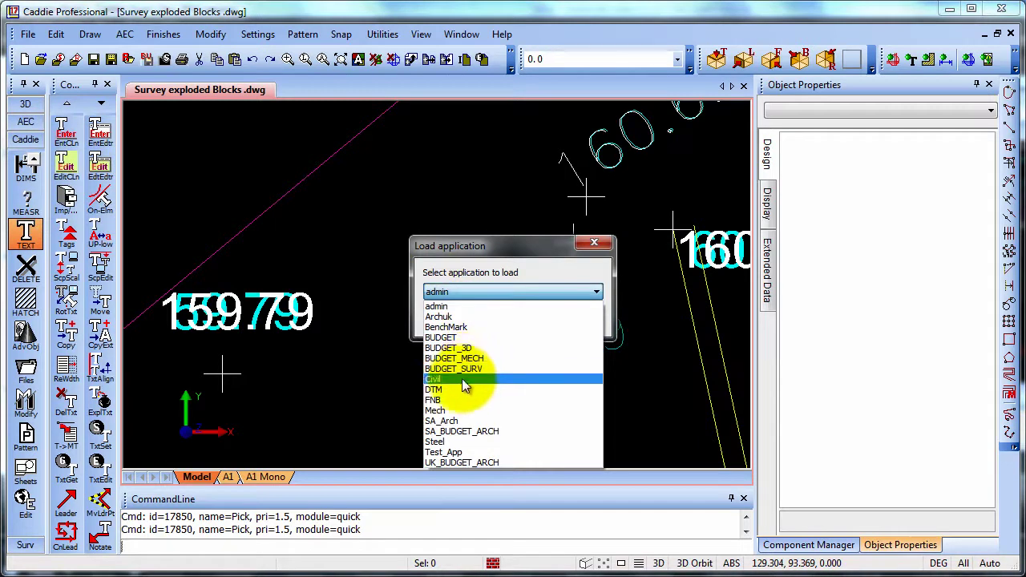
click(462, 389)
click(501, 318)
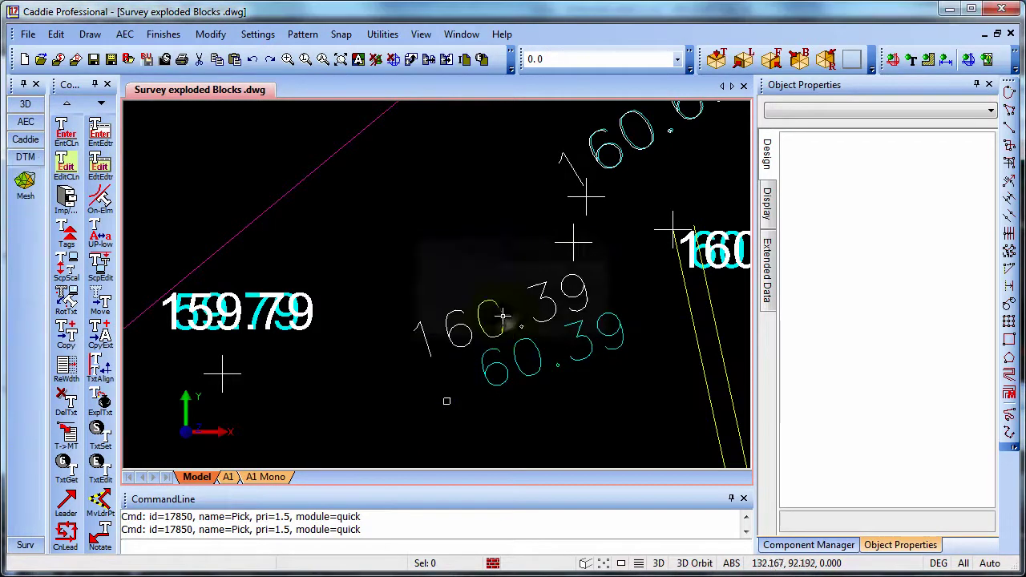
click(25, 183)
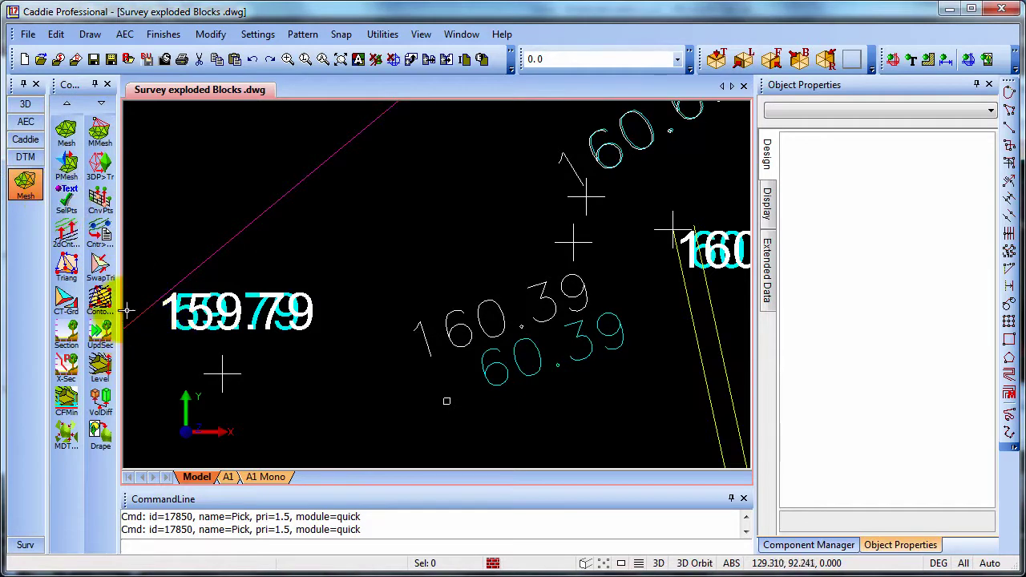
Step: Examine the object types and parameters offered by Convert Points, and close it without converting
click(103, 202)
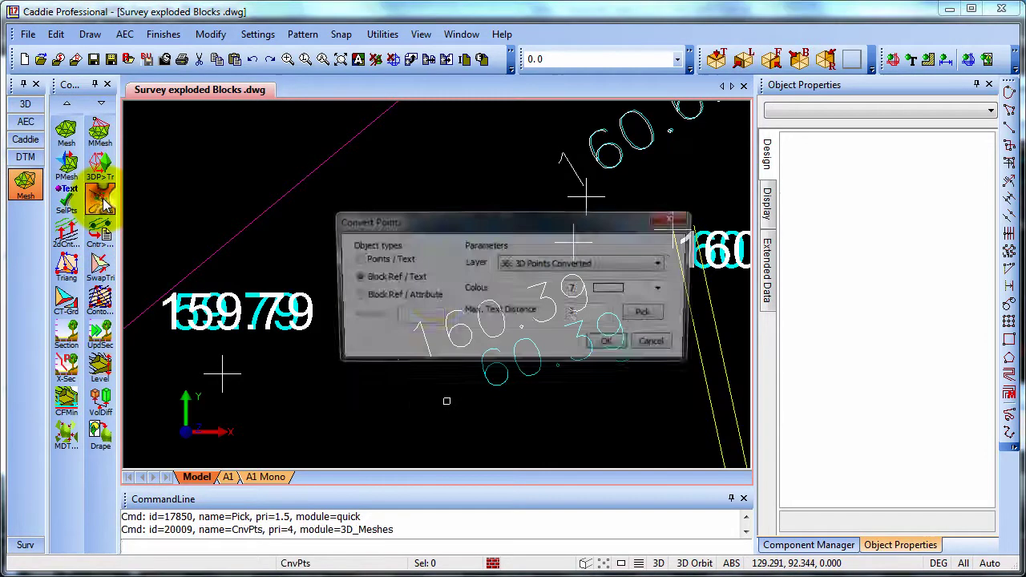
mouse_move(429, 225)
mouse_down()
mouse_move(650, 120)
mouse_move(645, 108)
mouse_up()
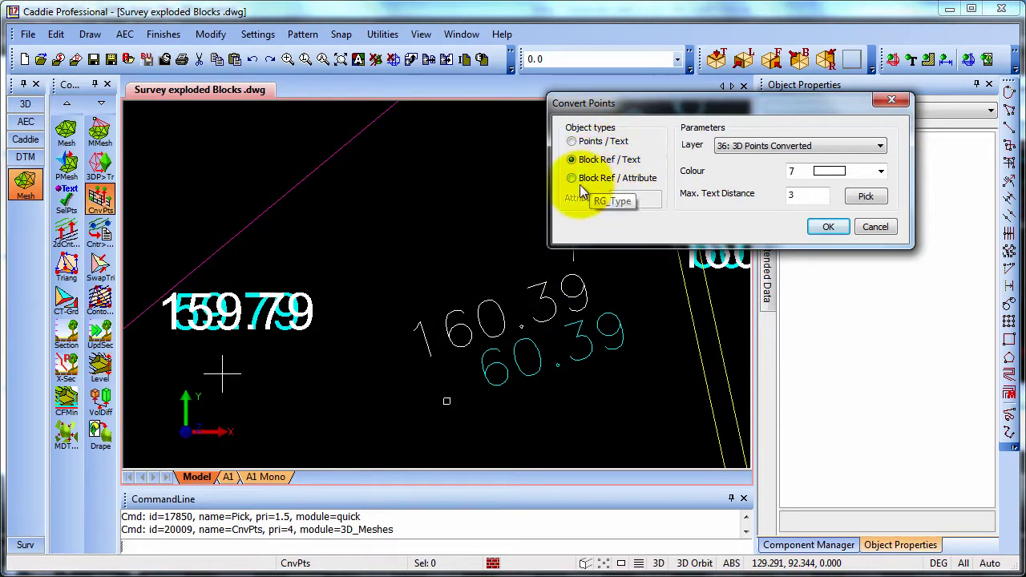
click(882, 230)
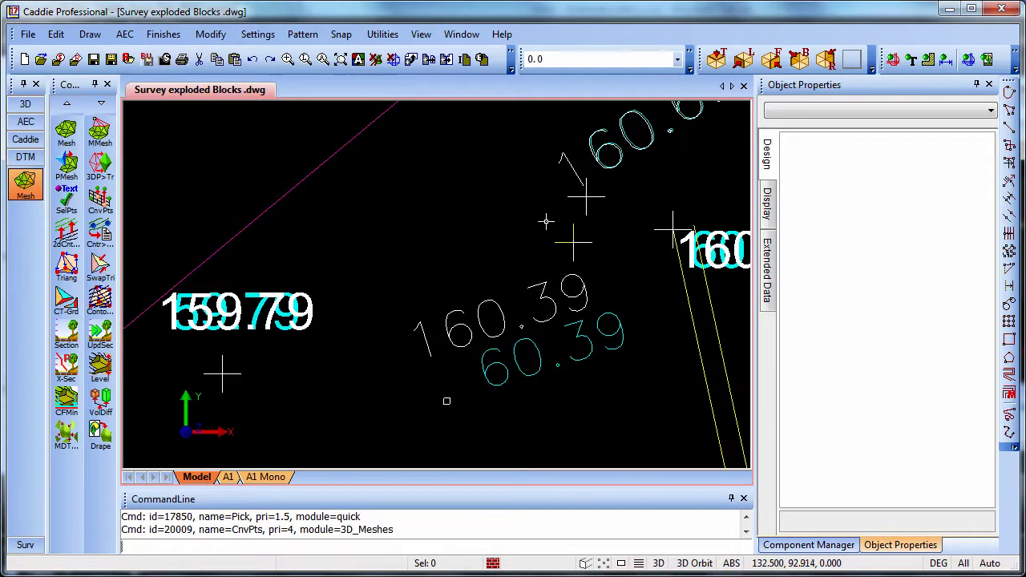
Step: Select both lines of the level marker cross above the 160.39 text, examine their properties, and clear the selection
click(588, 242)
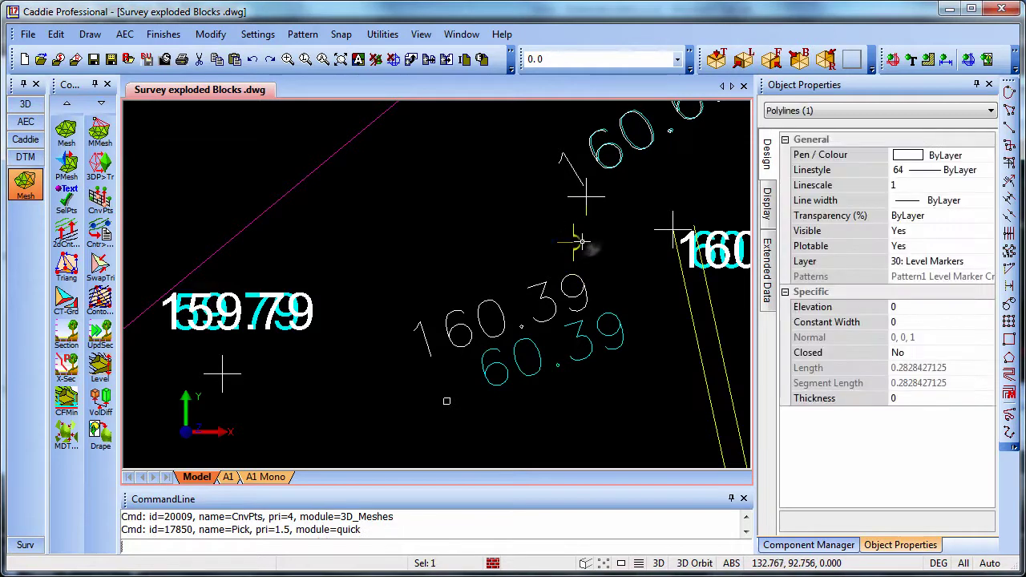
click(587, 240)
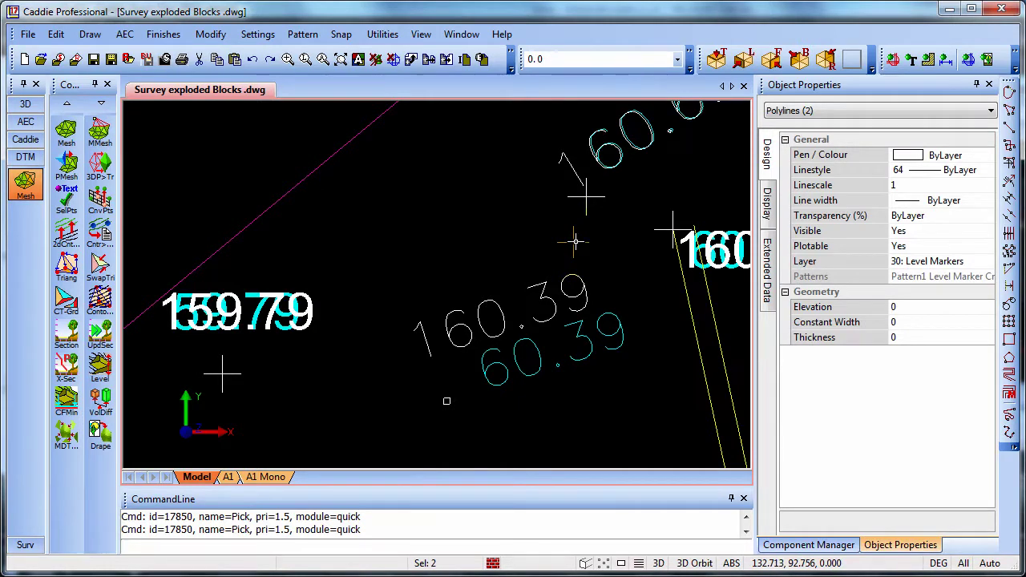
click(578, 234)
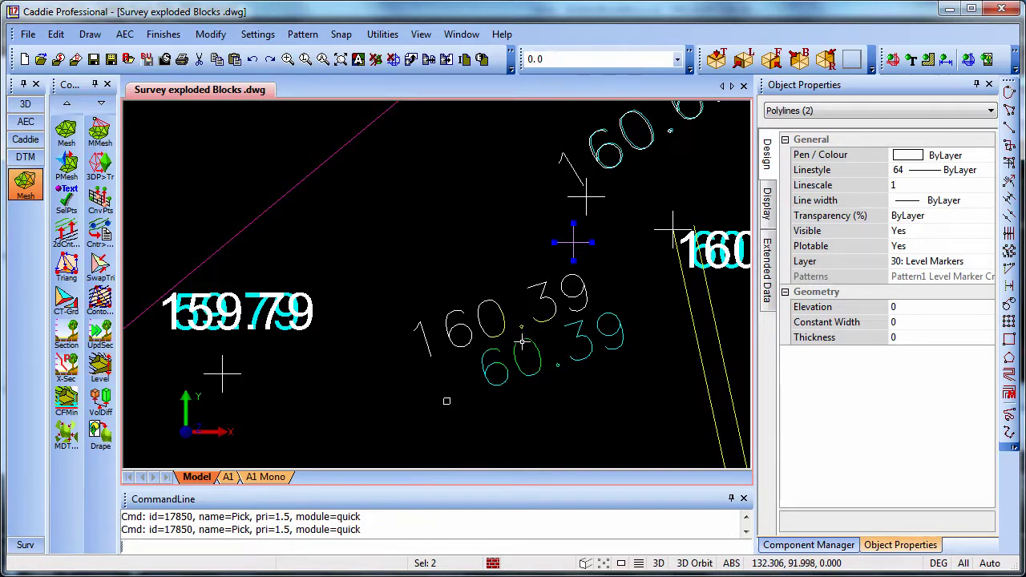
key(Escape)
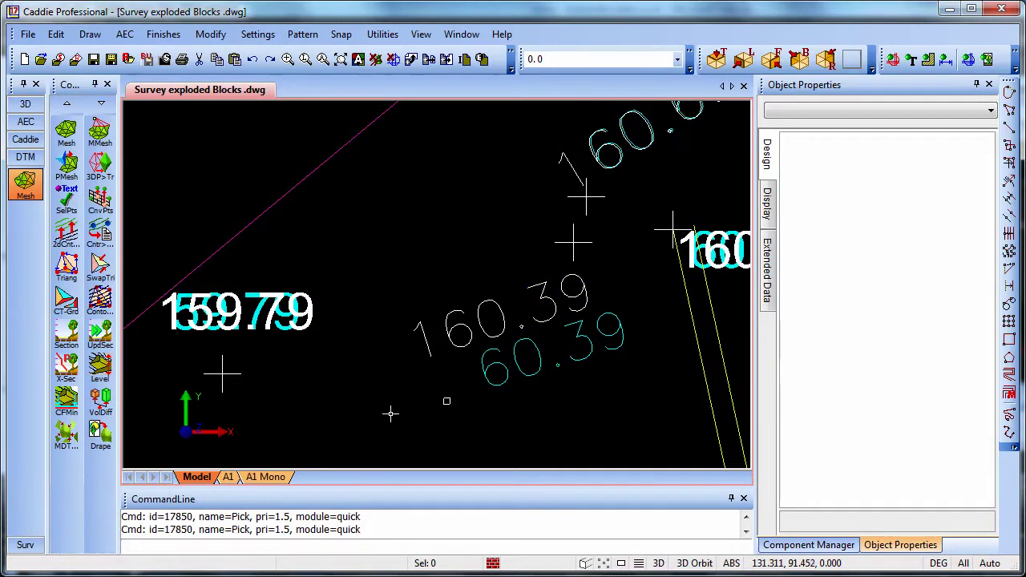
Step: Open the first set of survey tools, display only the Converted Levels layer of the 160.39 text, and clear the selection
click(26, 546)
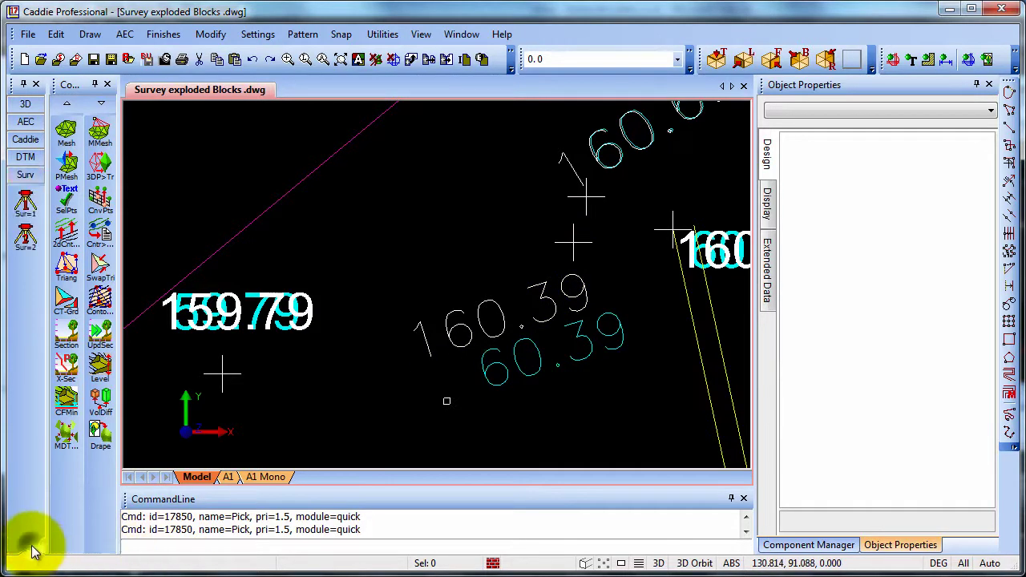
click(26, 200)
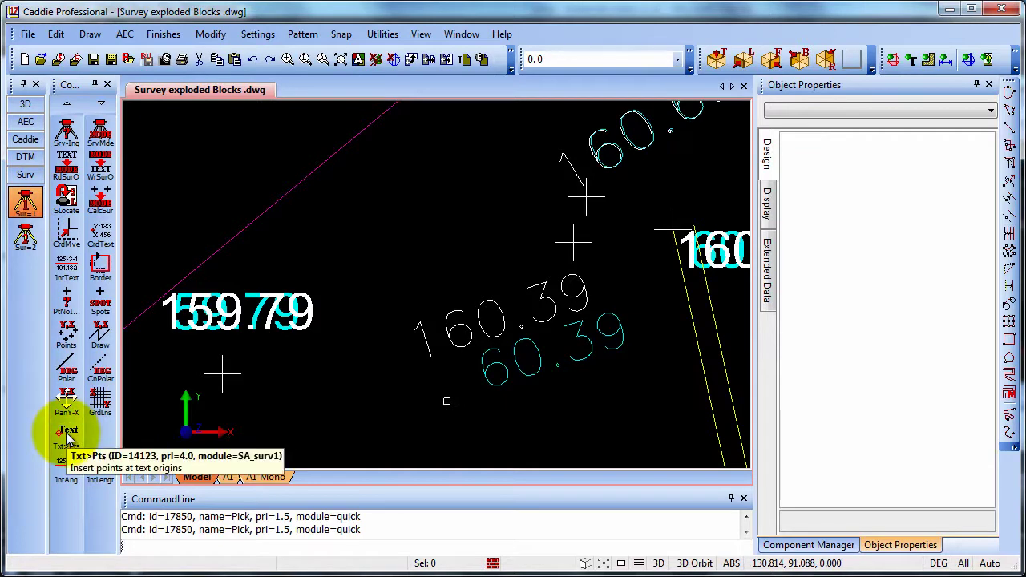
click(465, 312)
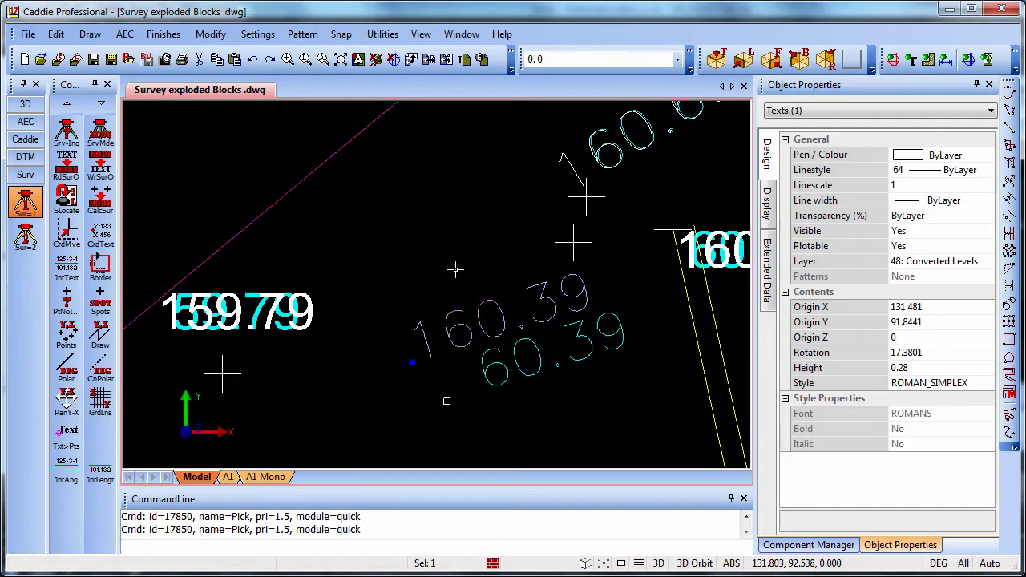
right_click(459, 276)
mouse_move(554, 480)
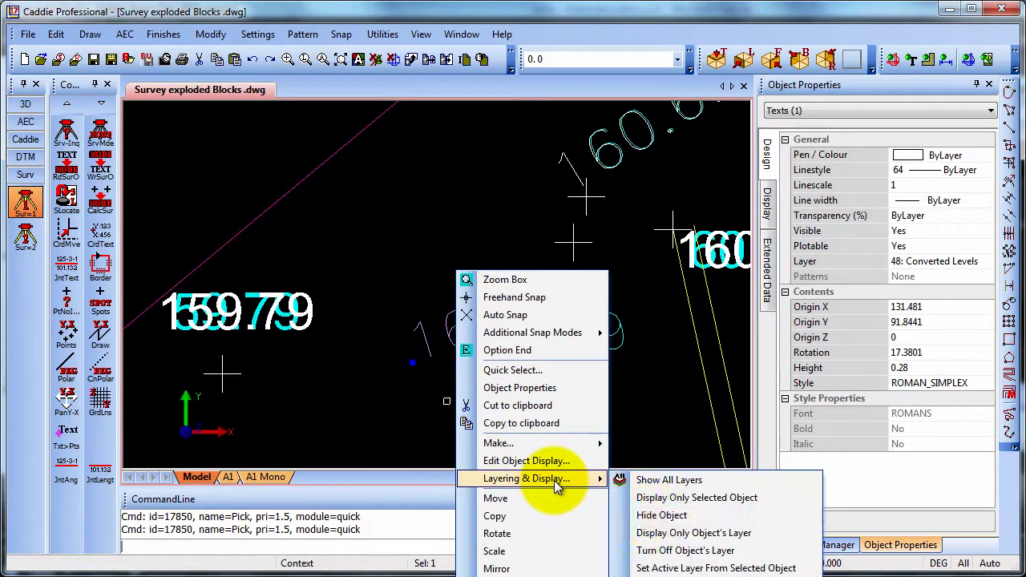
click(666, 533)
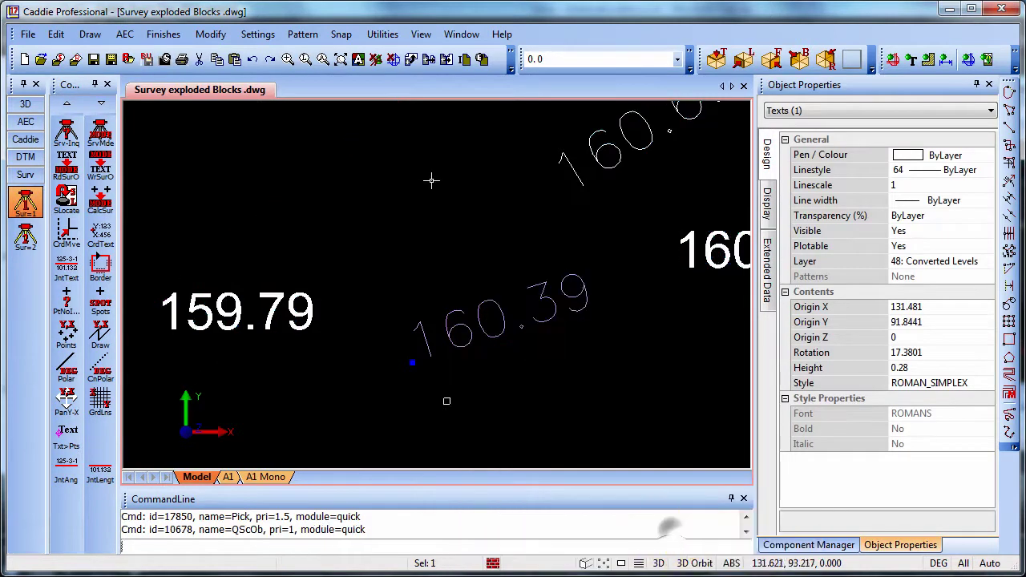
key(Escape)
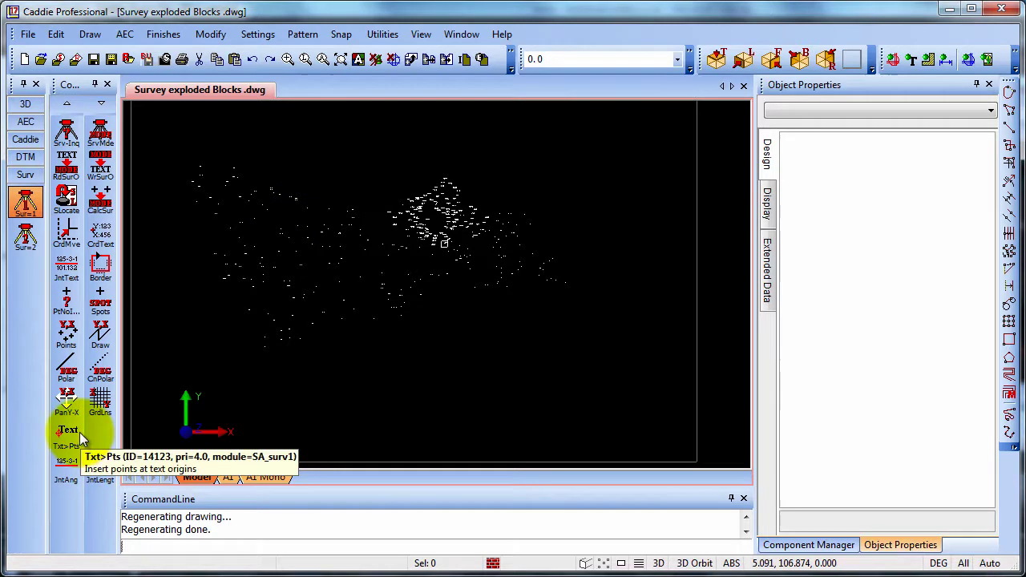
Step: Make layer 48, Converted Levels, the active layer
click(579, 59)
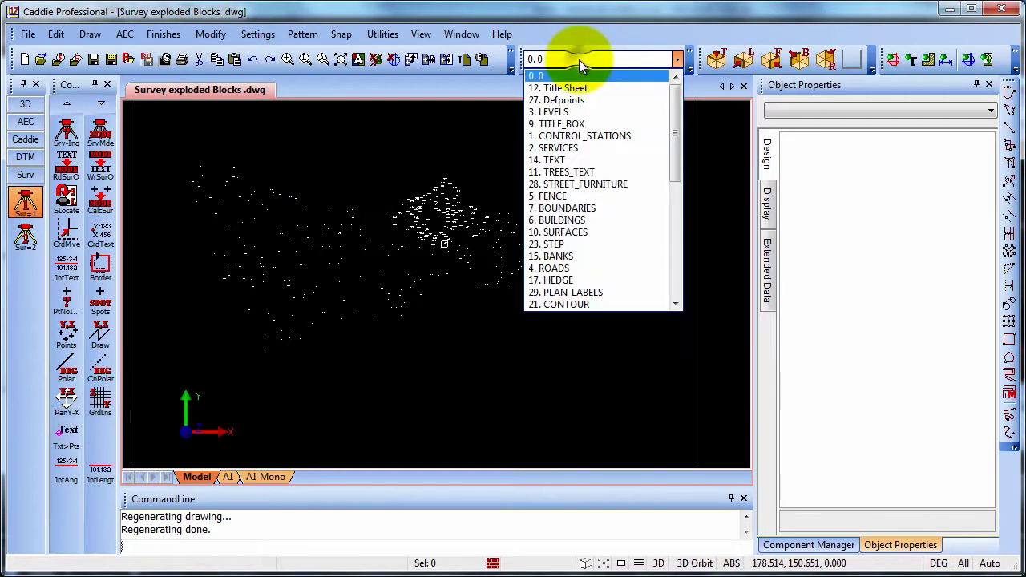
drag(680, 122, 678, 275)
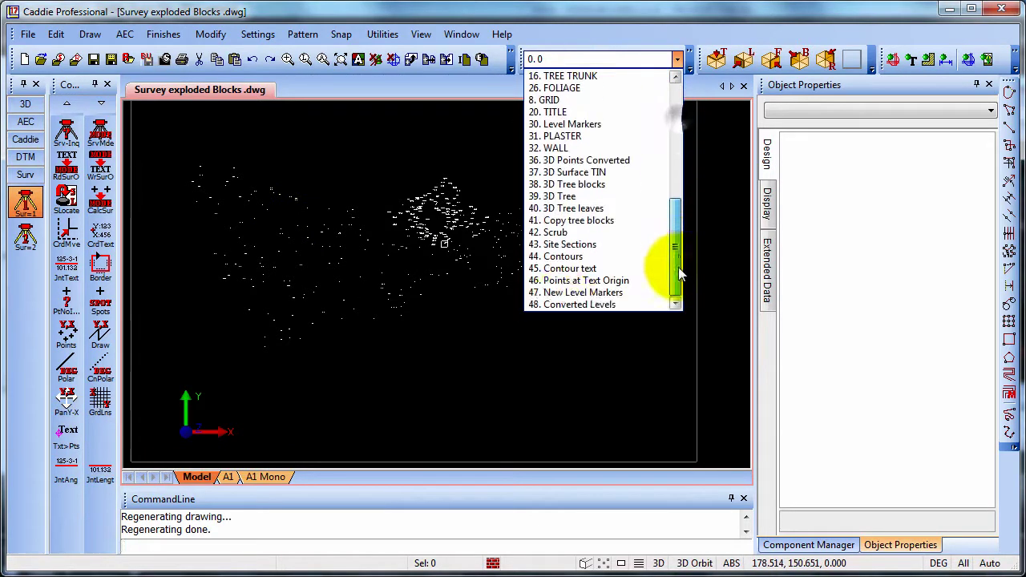
click(560, 303)
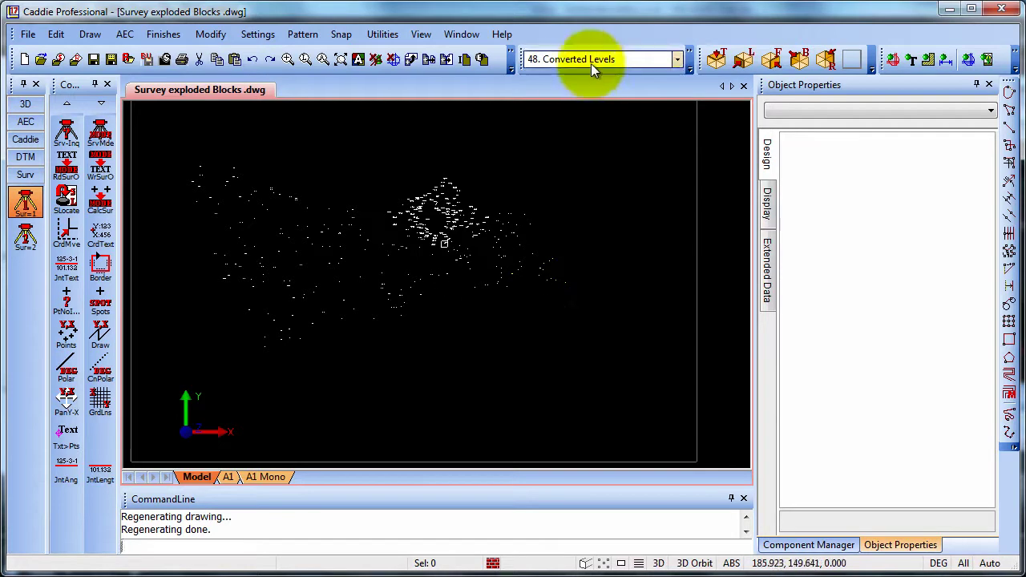
Step: Insert points at the origins of all displayed level texts using the Scope selection, and inspect them in plan and tilted 3D views
click(67, 437)
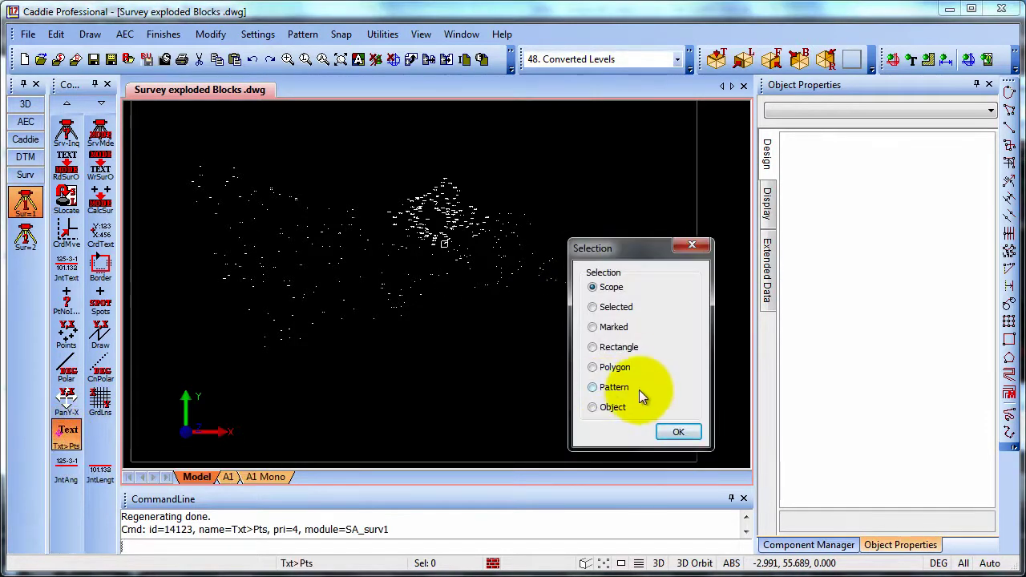
click(678, 432)
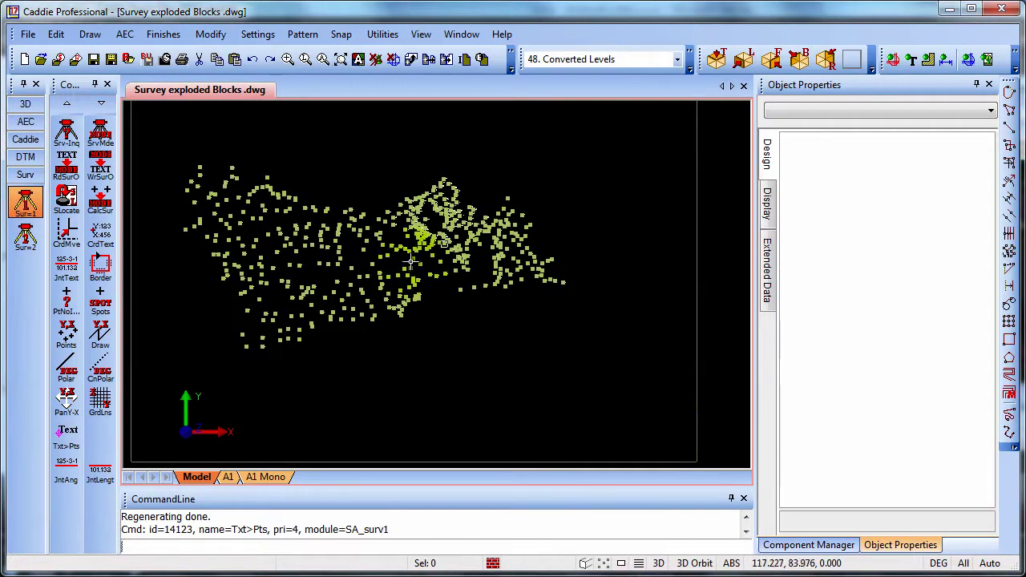
scroll(479, 220, up, 10)
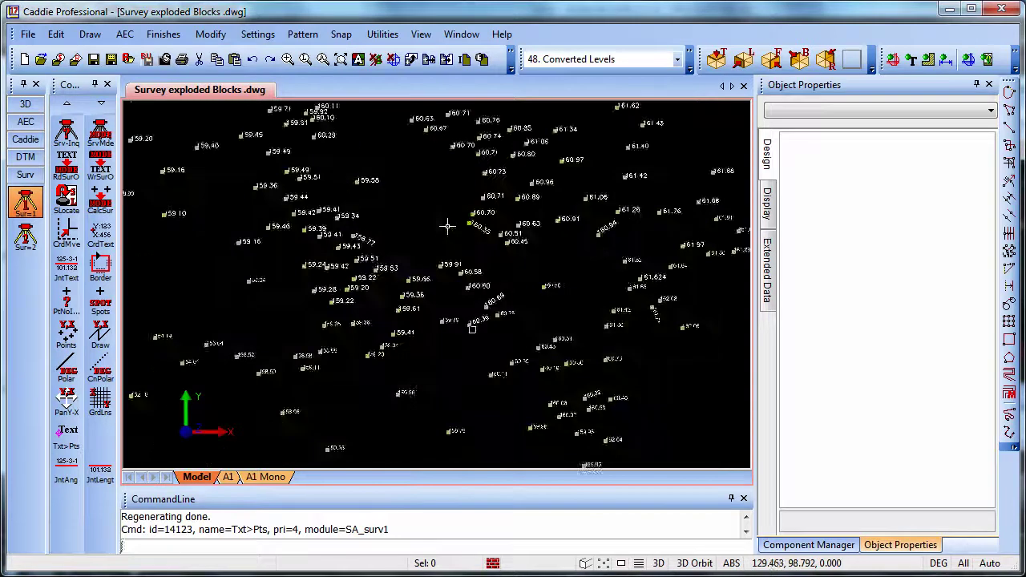
scroll(479, 221, down, 10)
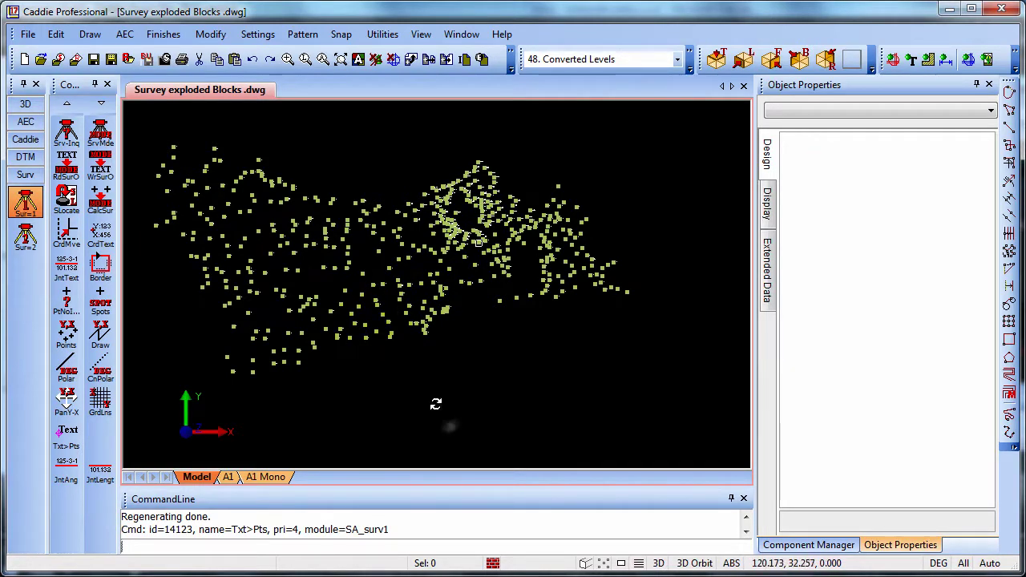
middle_drag(435, 404, 421, 264)
scroll(426, 268, up, 10)
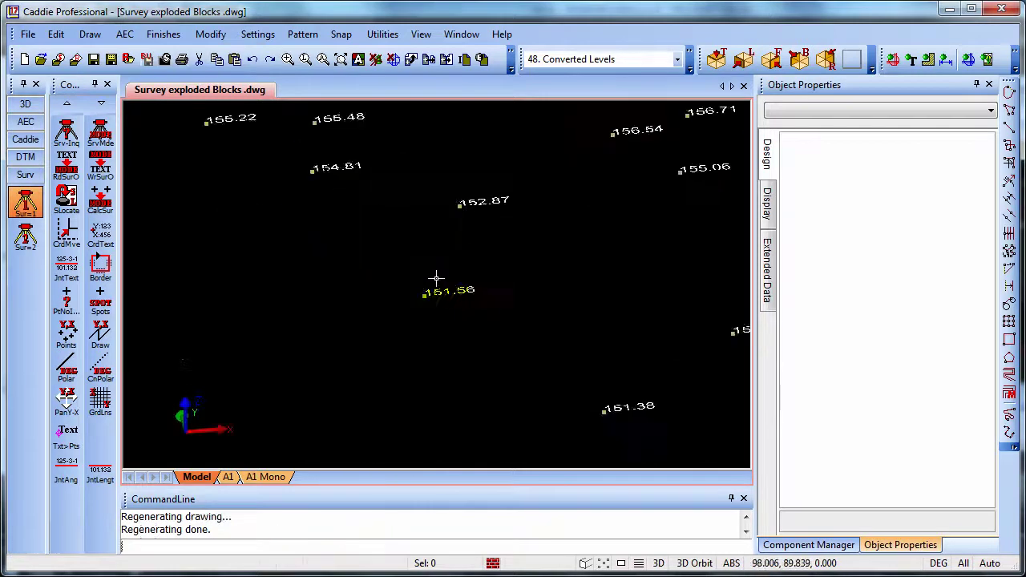
scroll(435, 278, down, 10)
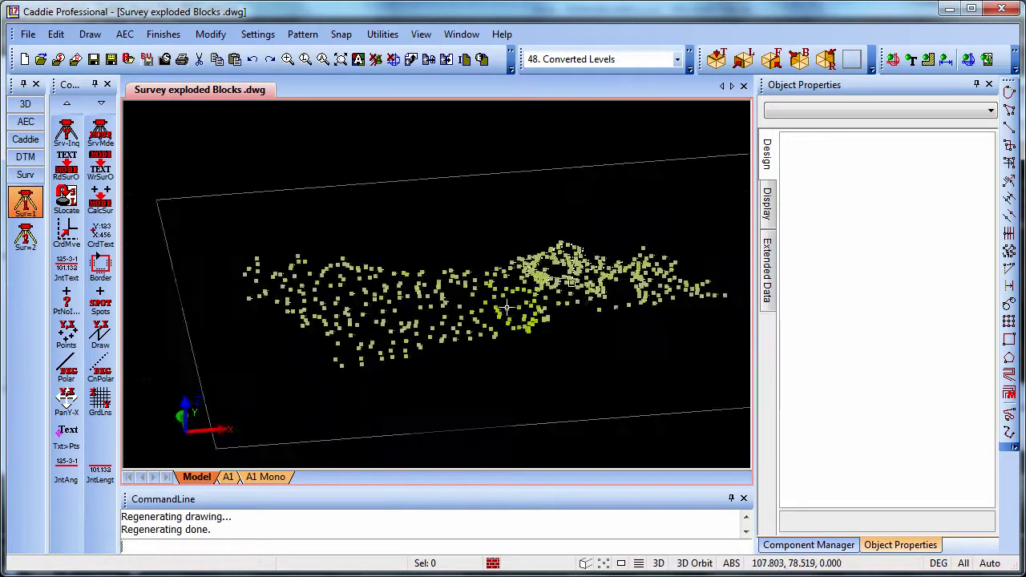
Step: Return to the DTM Mesh tools and display layer 36, 3D Points Converted, together with Converted Levels
click(31, 159)
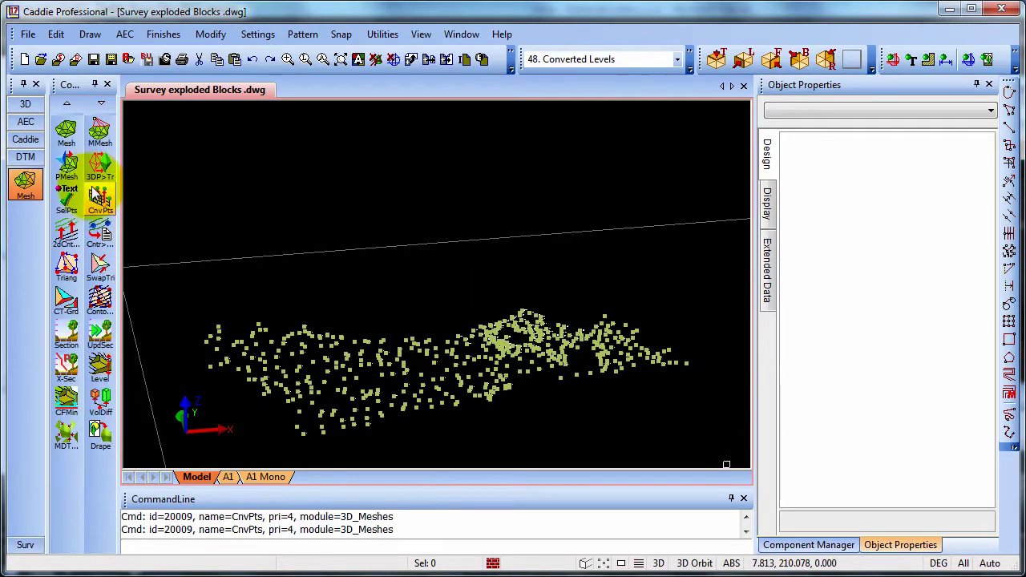
right_click(247, 214)
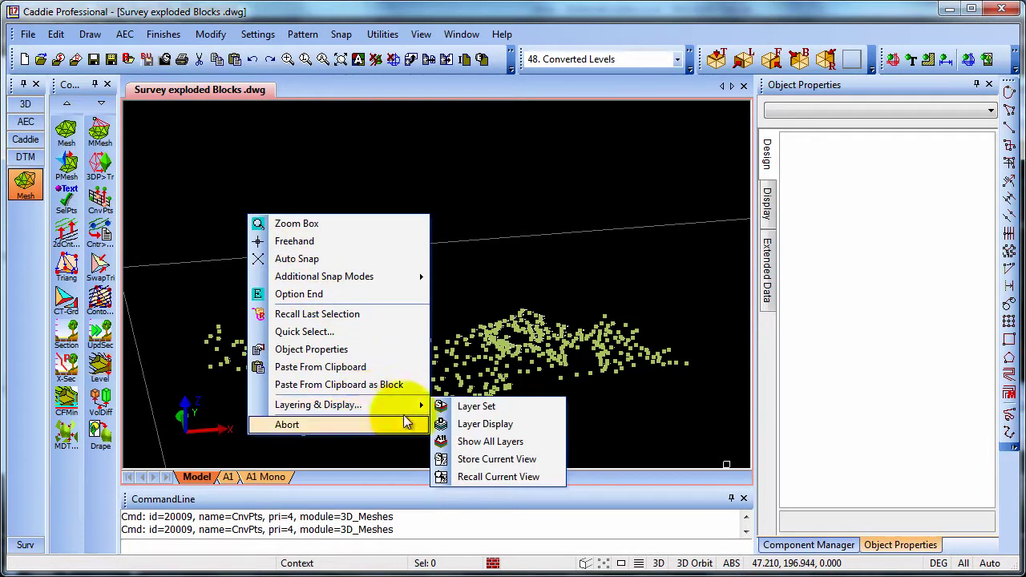
click(481, 423)
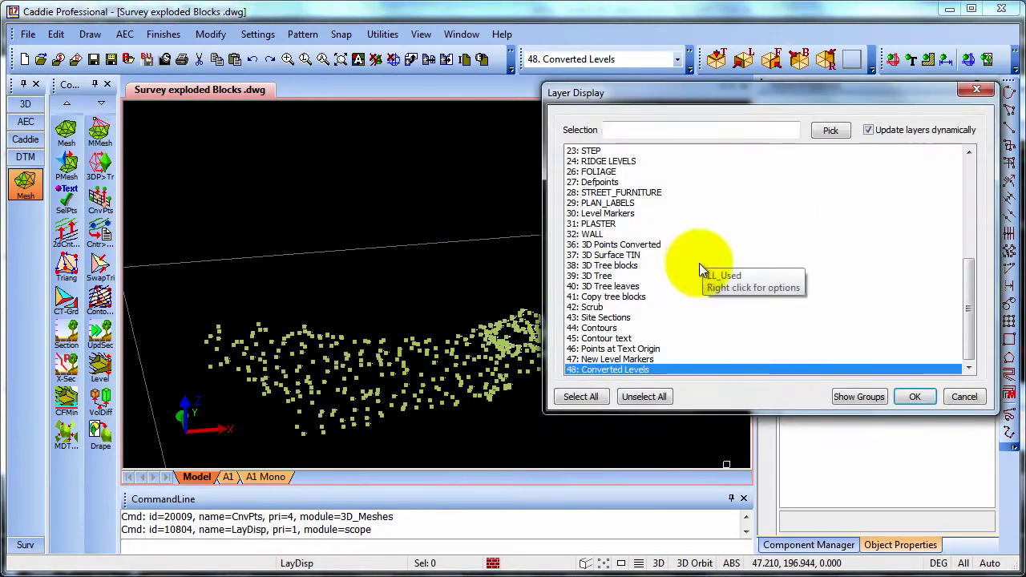
click(647, 245)
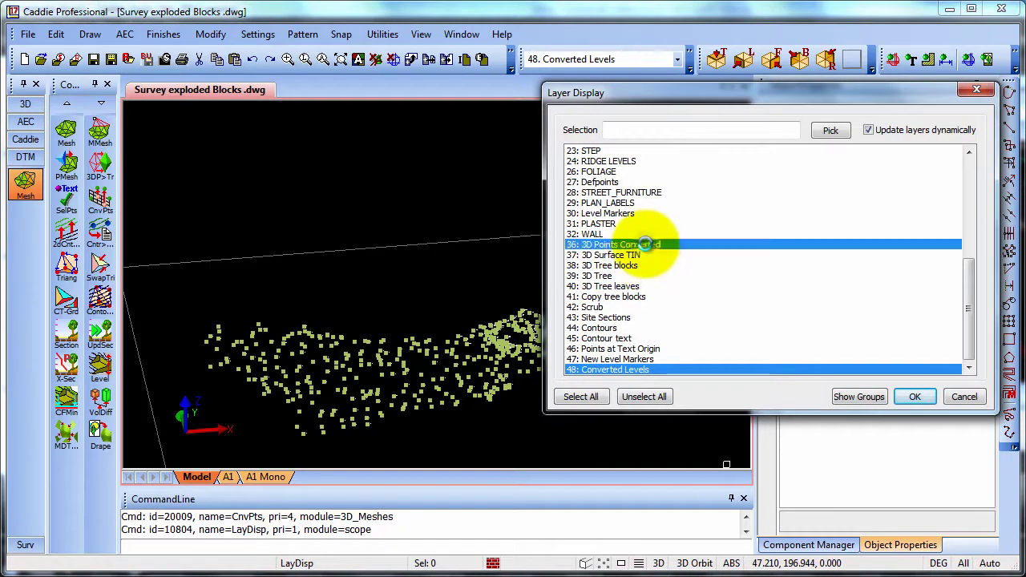
click(919, 398)
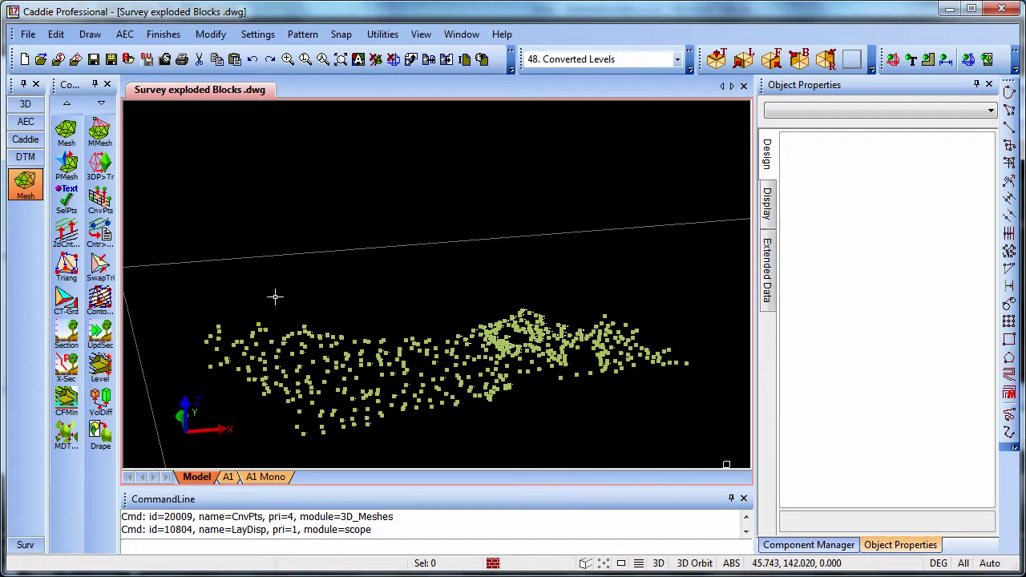
Step: Convert all points with their level texts to 3D points on layer 36, using Points / Text, colour 7 and a maximum text distance of 3
click(104, 202)
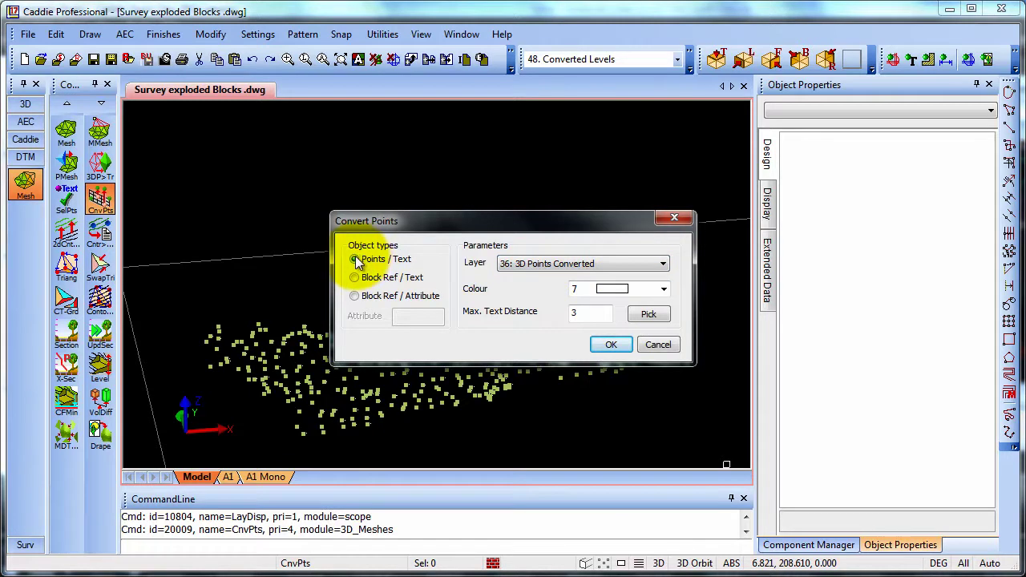
click(613, 345)
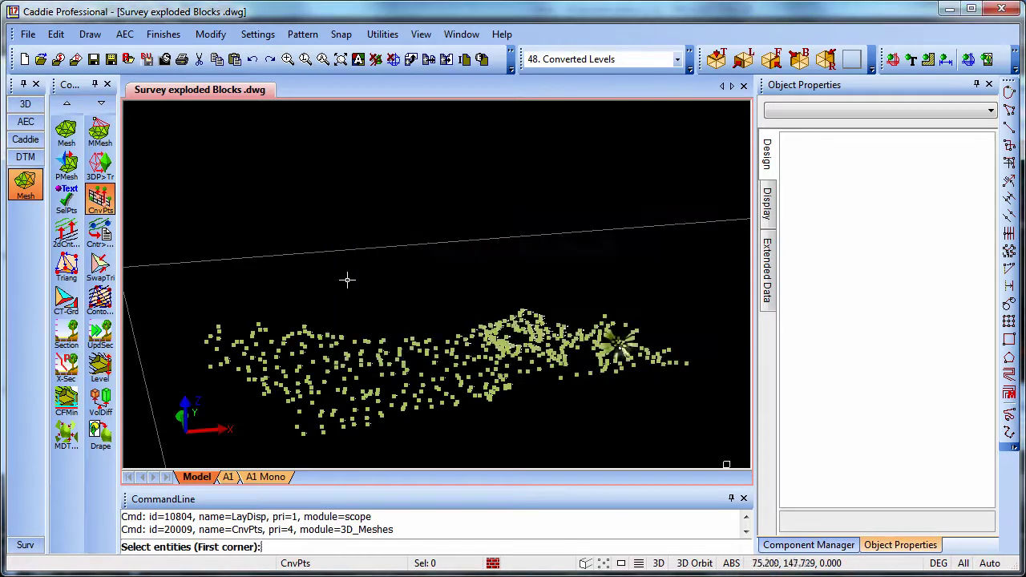
click(168, 269)
click(716, 451)
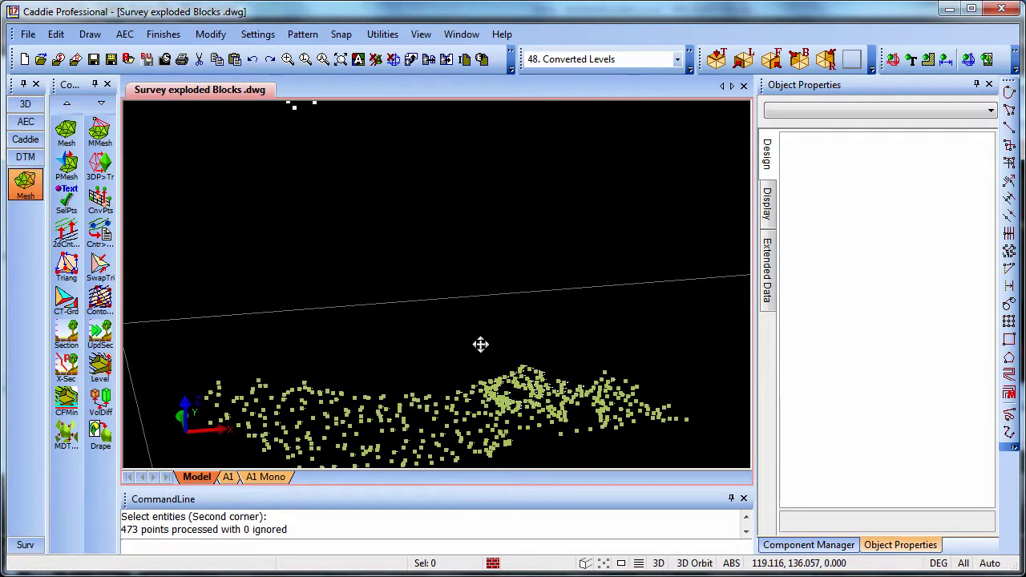
drag(447, 212, 487, 196)
middle_drag(487, 196, 444, 268)
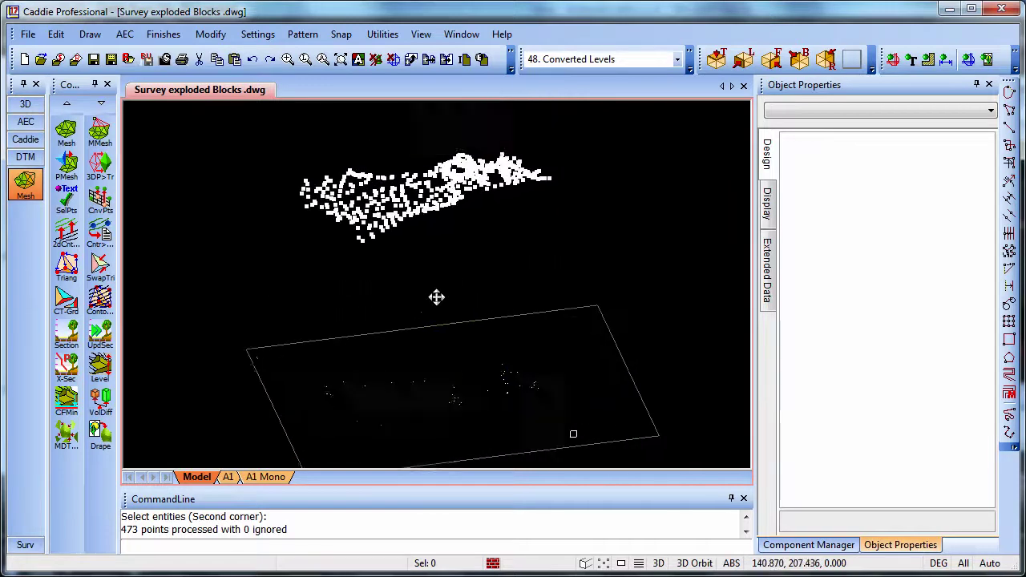
Step: Triangulate all the elevated 3D points above the flat survey into a surface
click(68, 267)
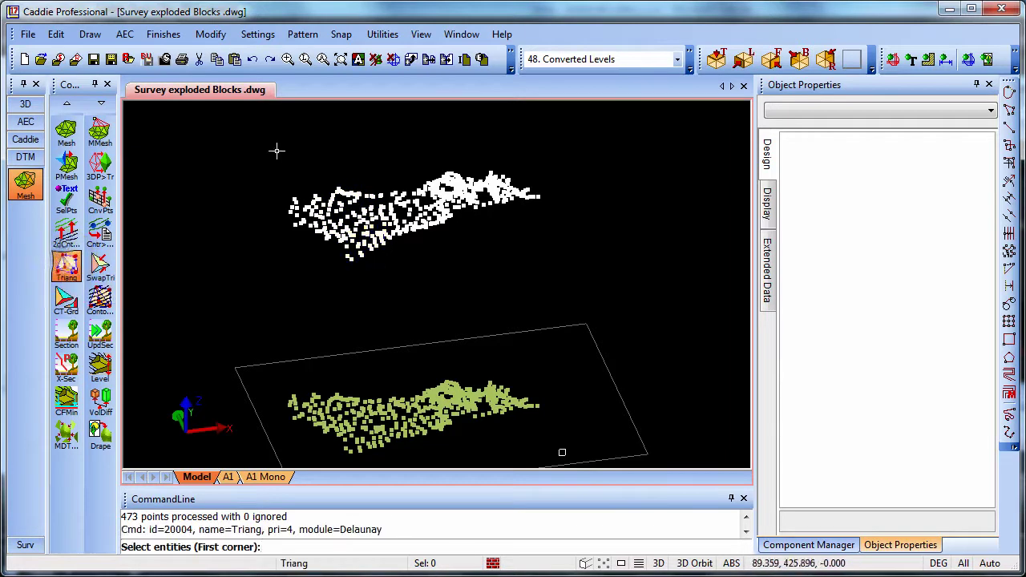
click(242, 145)
click(561, 277)
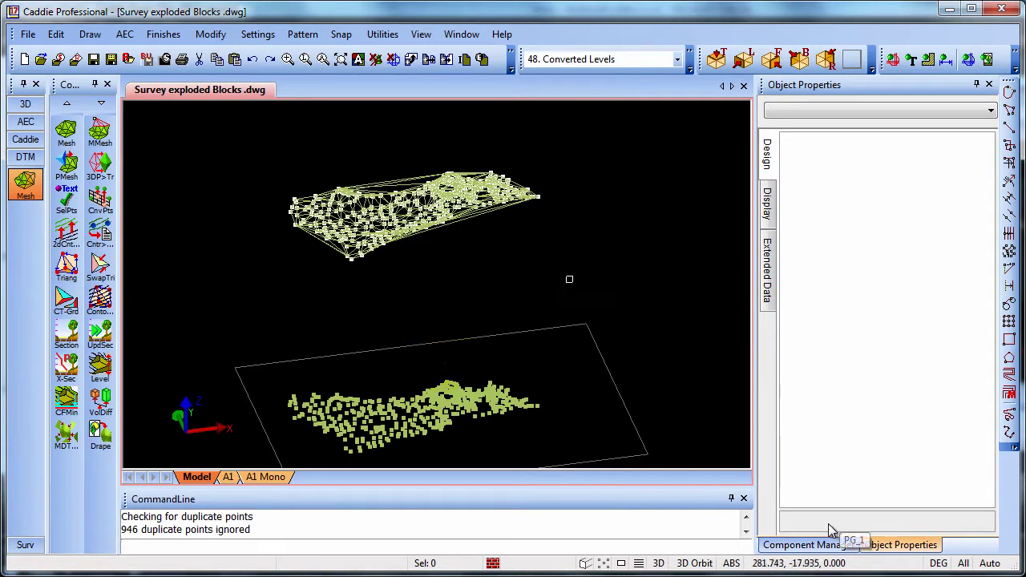
Step: Display the triangulated surface as Phong shaded with wireframe and inspect it up close
click(622, 564)
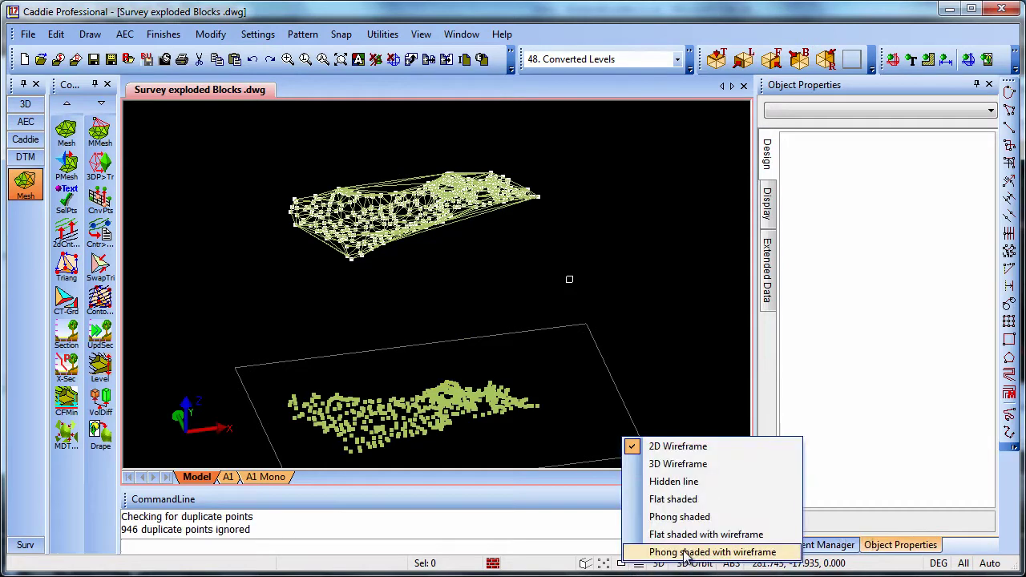
click(688, 553)
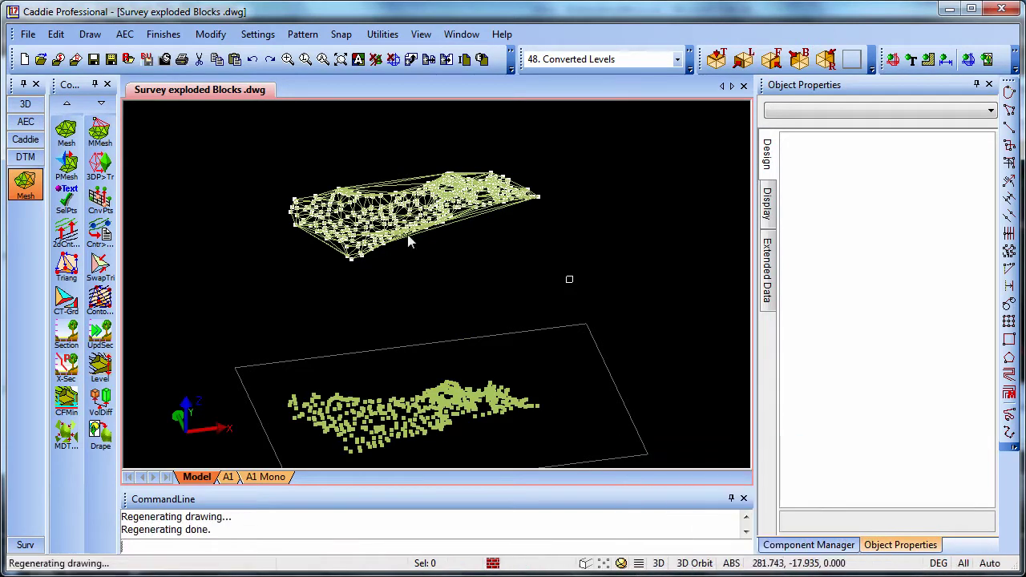
scroll(377, 211, up, 3)
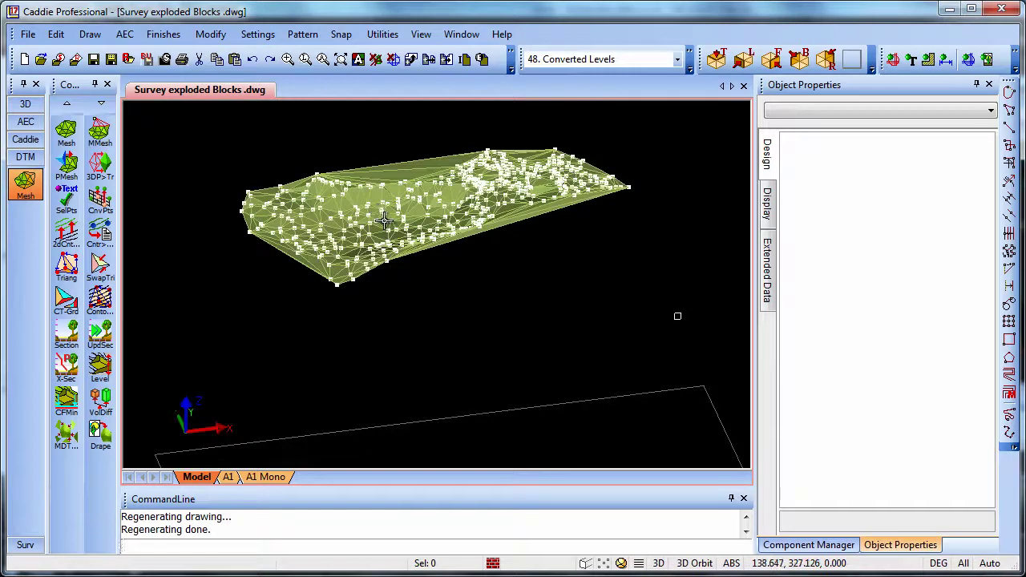